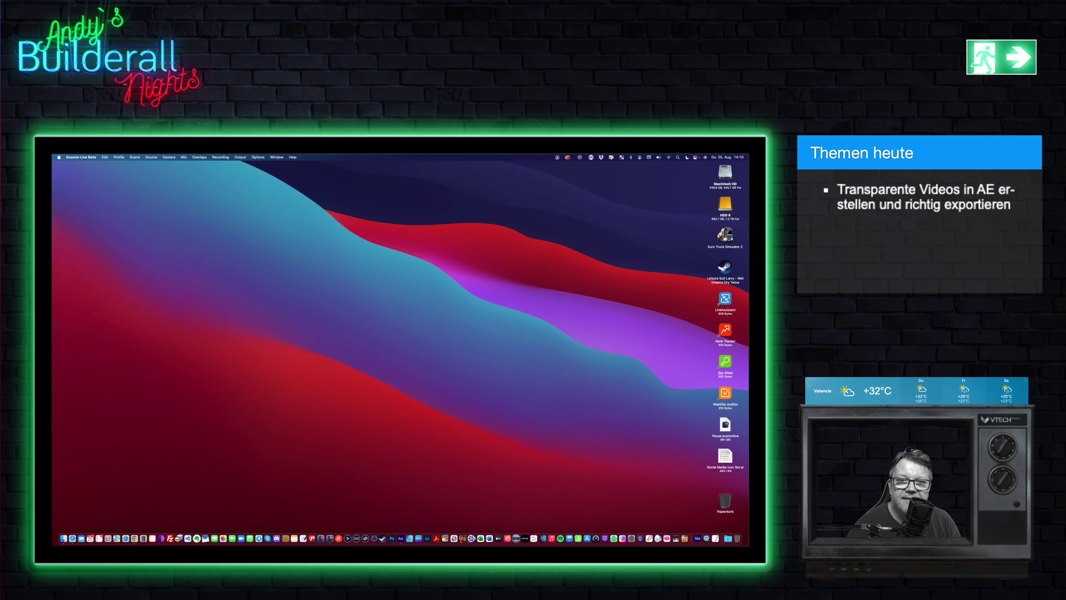
- Launch After Effects 2022 from the Dock with a new, empty untitled project
{"action": "left_click", "coordinate": [277, 157]}
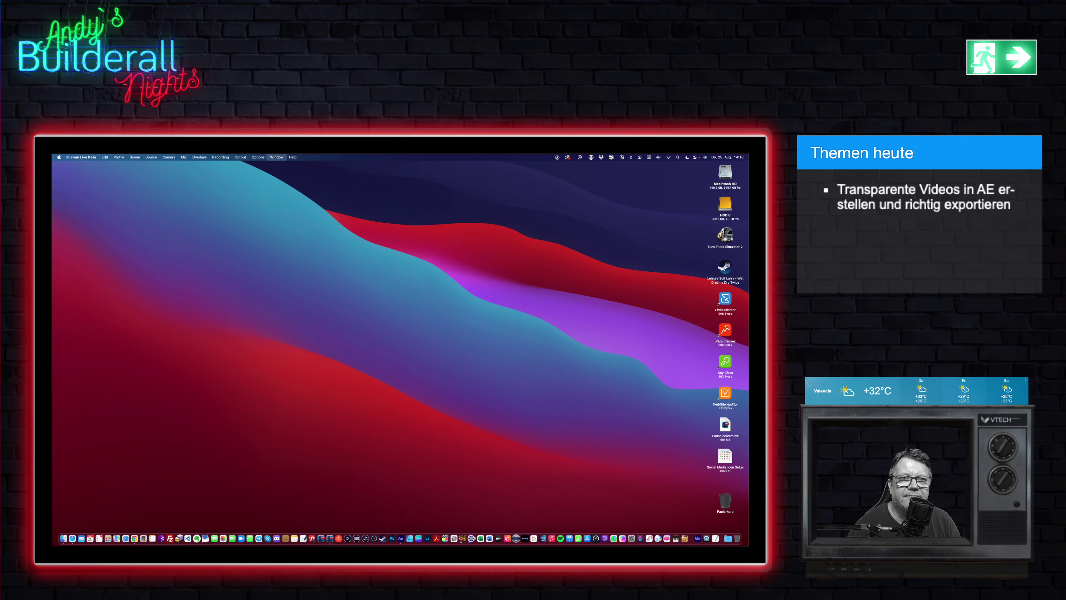
{"action": "key", "text": "Escape"}
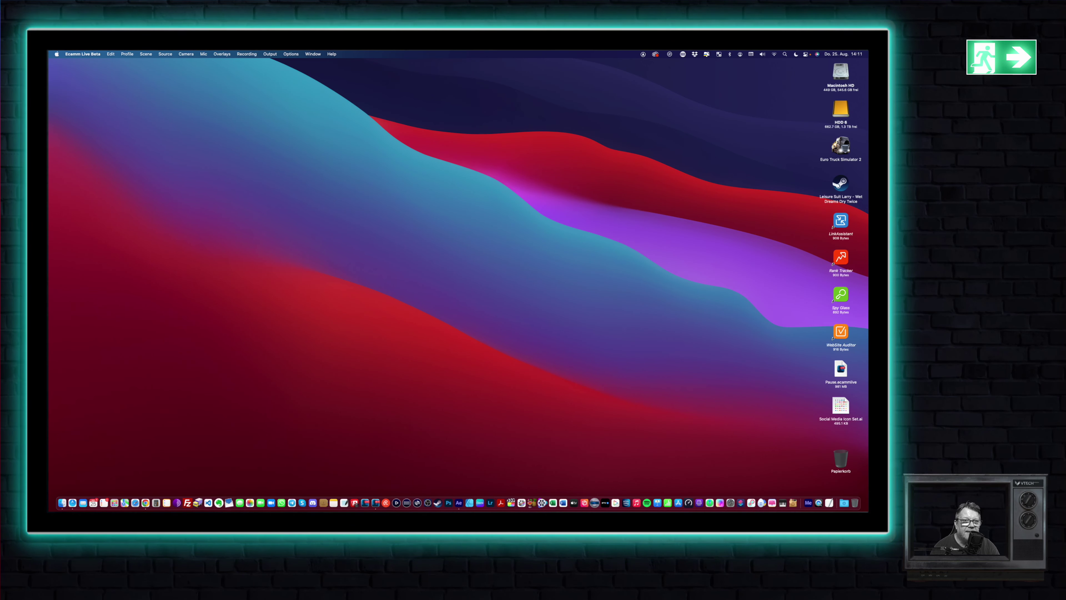
{"action": "key", "text": "super+1"}
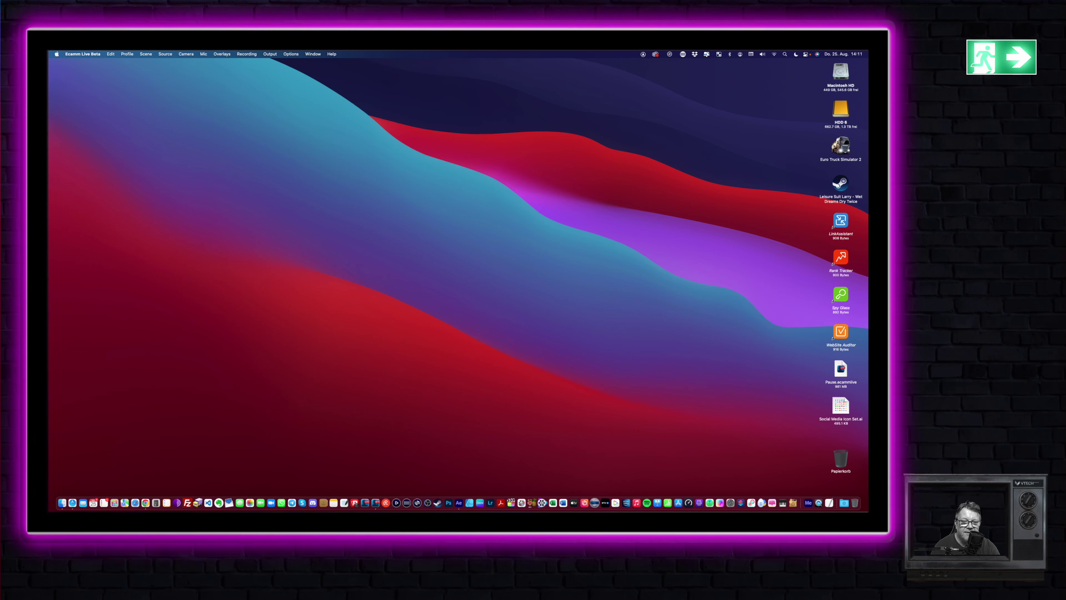
{"action": "left_click", "coordinate": [462, 488]}
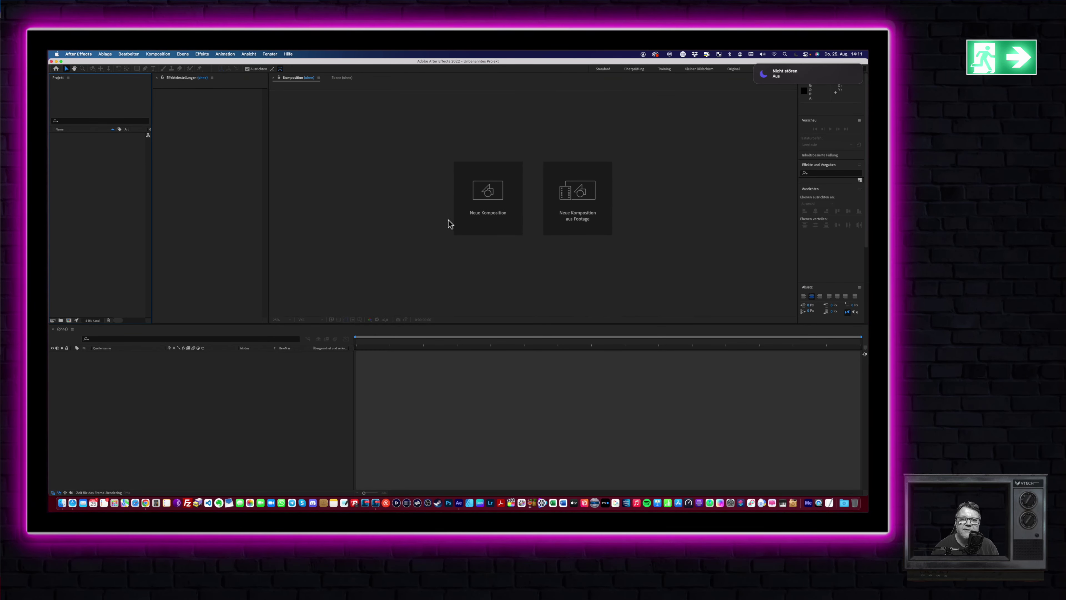
- Create a composition named 'Transparentes Video' at 30 fps with the duration minutes set to 00
{"action": "left_click", "coordinate": [491, 198]}
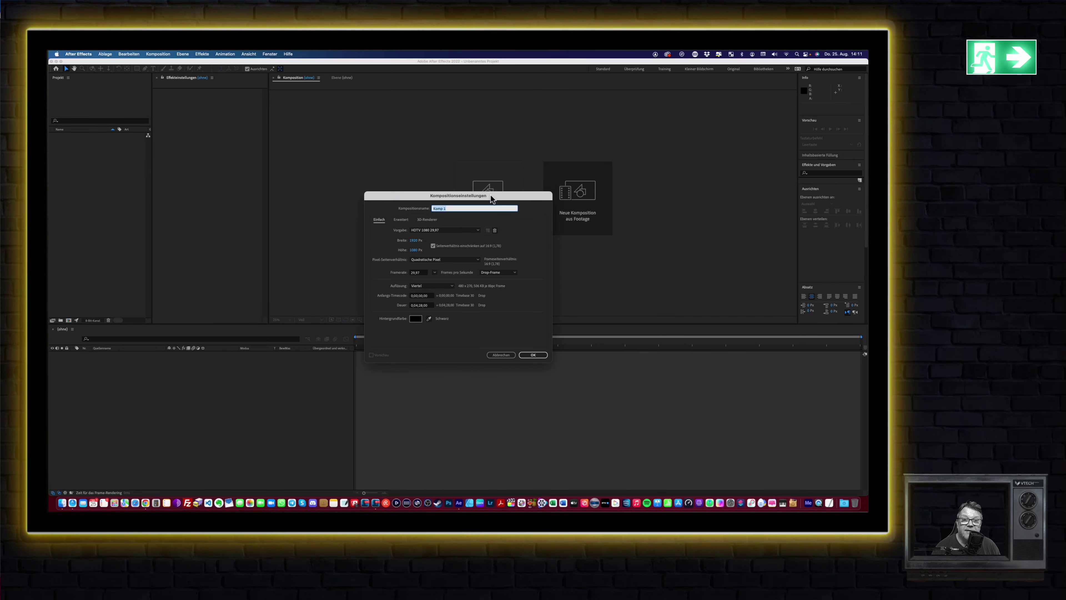
{"action": "left_click_drag", "start_coordinate": [420, 198], "coordinate": [313, 190]}
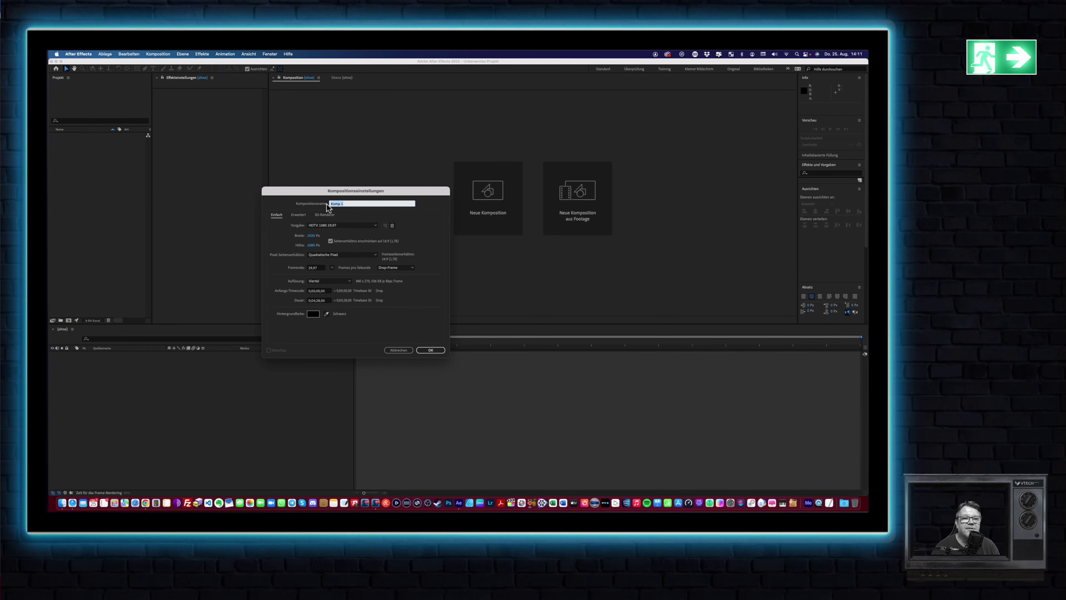
{"action": "type", "text": "Trans"}
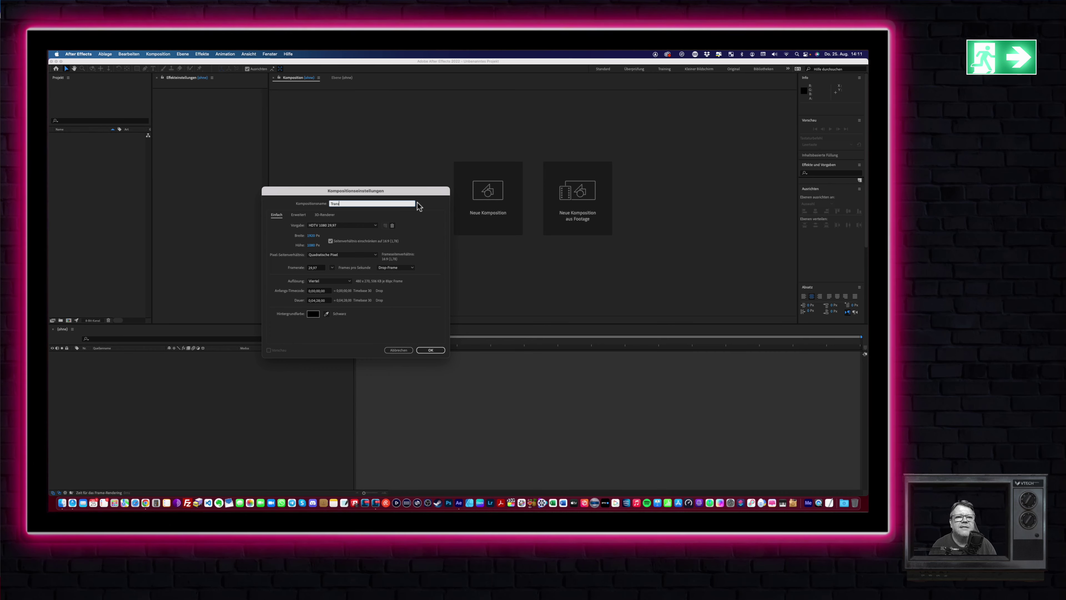
{"action": "type", "text": "parent"}
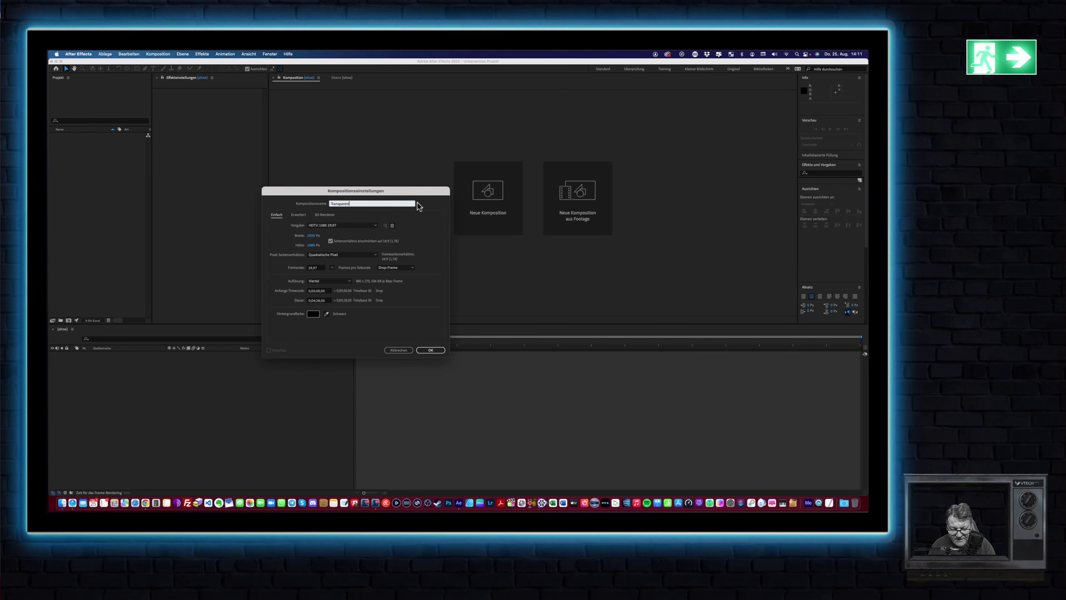
{"action": "type", "text": "es Vidfeo"}
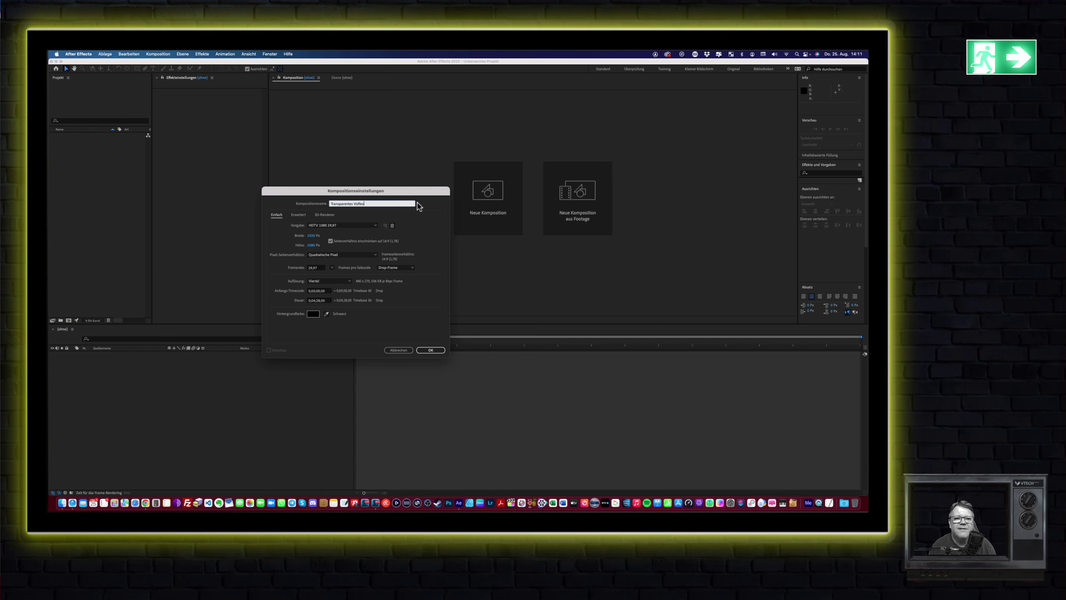
{"action": "key", "text": "BackSpace"}
{"action": "key", "text": "BackSpace"}
{"action": "key", "text": "BackSpace"}
{"action": "type", "text": "eo"}
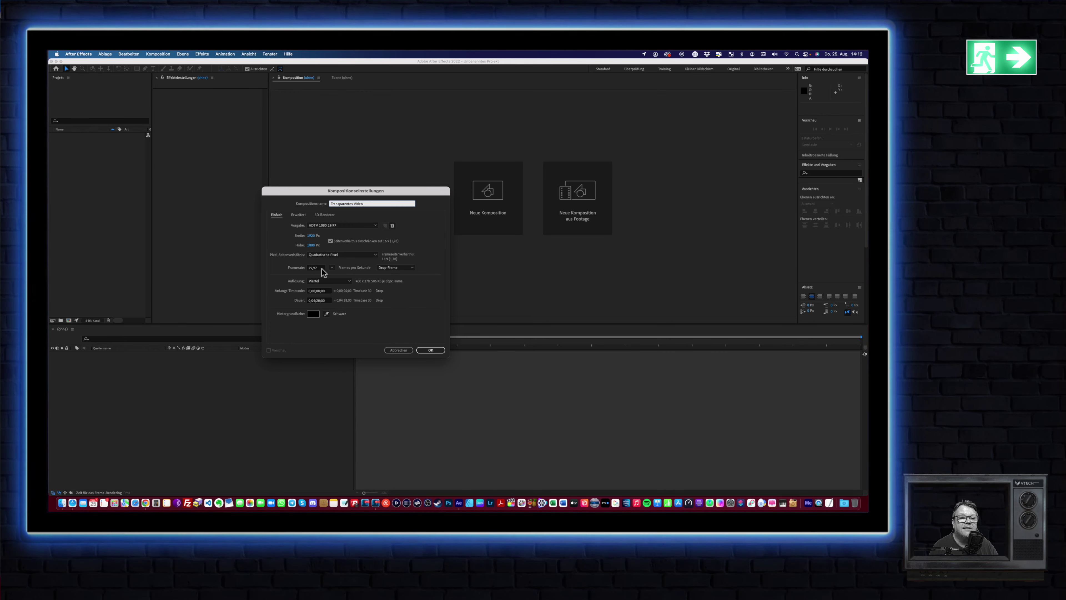
{"action": "left_click", "coordinate": [333, 268]}
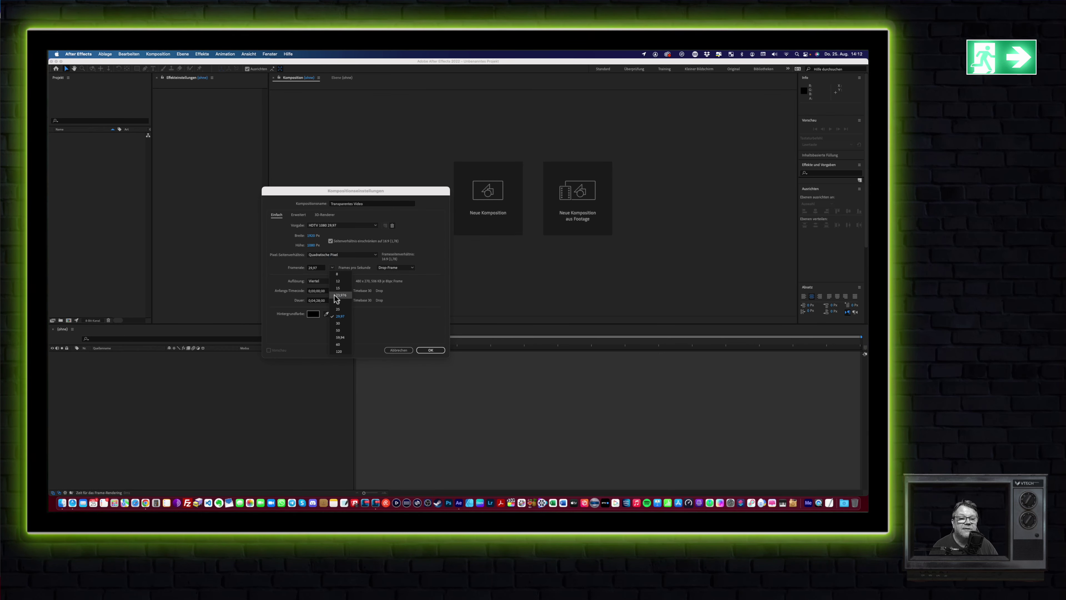
{"action": "left_click", "coordinate": [339, 323]}
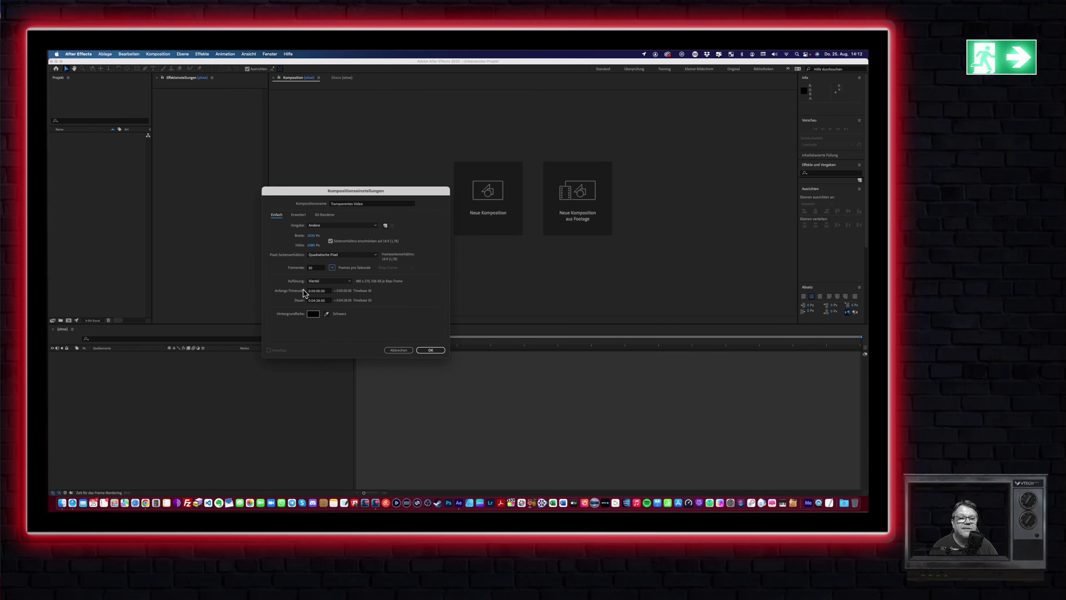
{"action": "left_click", "coordinate": [319, 301]}
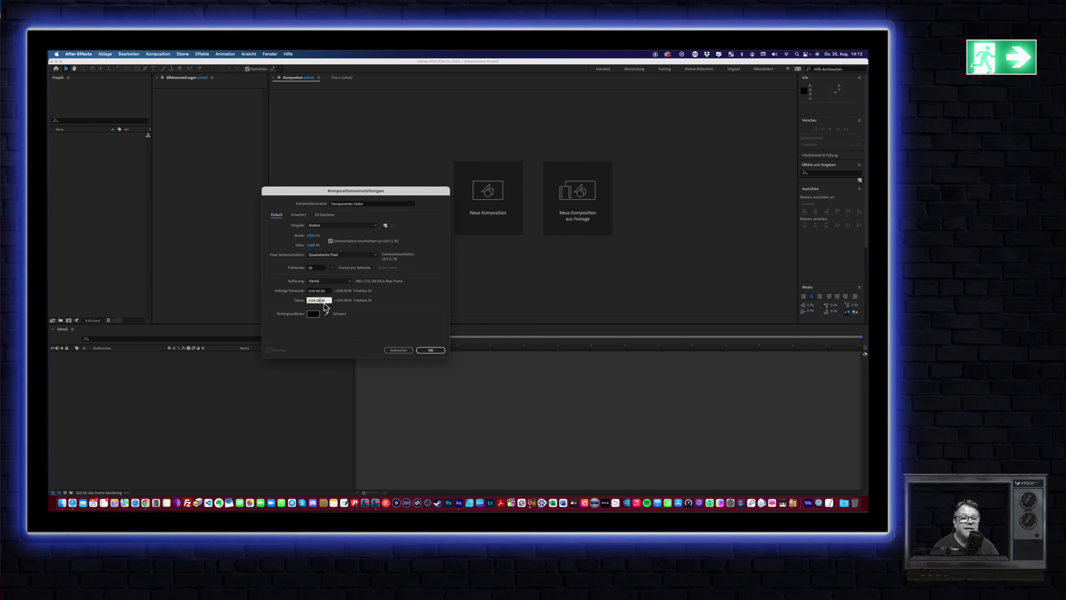
{"action": "double_click", "coordinate": [314, 300]}
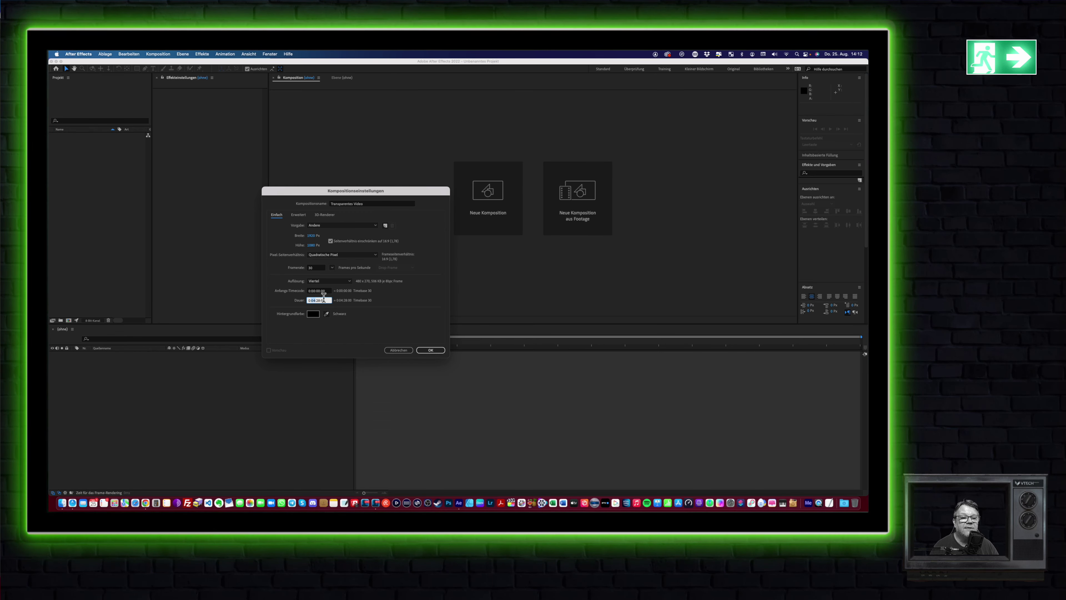
{"action": "type", "text": "00"}
{"action": "left_click", "coordinate": [421, 349]}
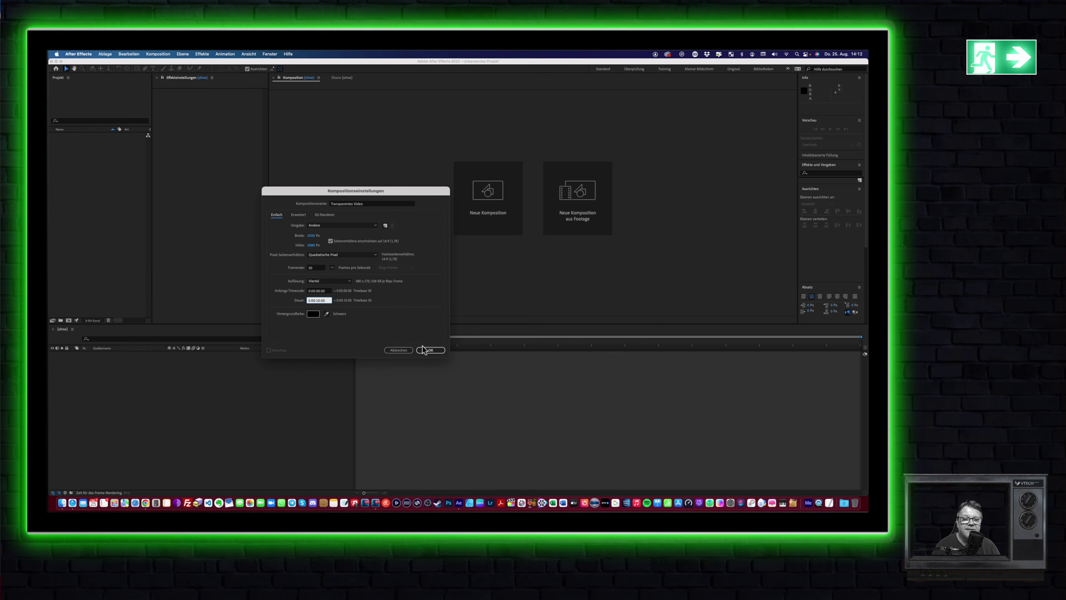
{"action": "left_click", "coordinate": [423, 349]}
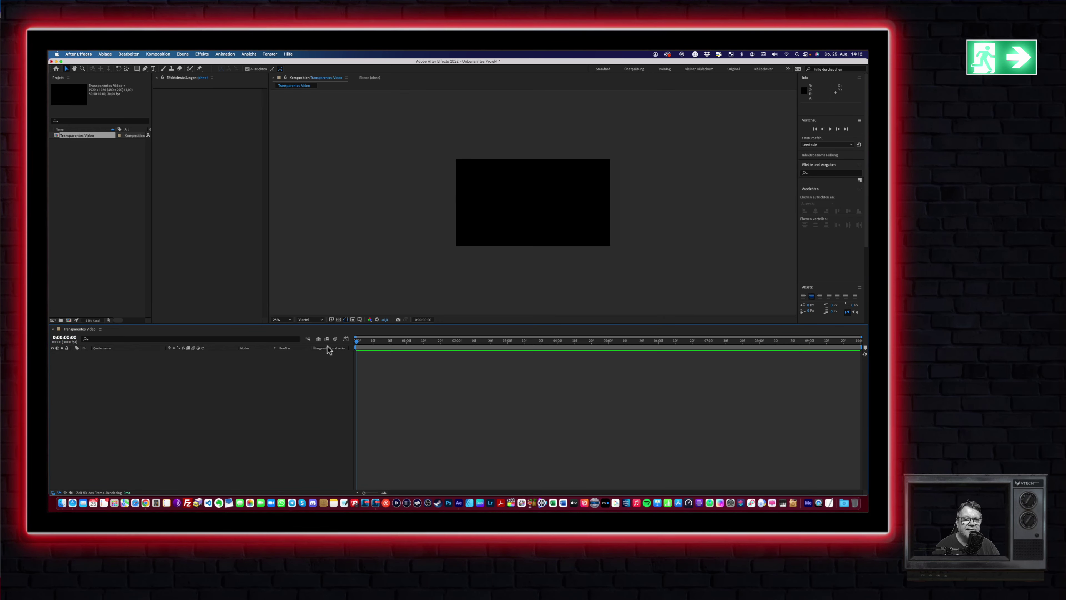
{"action": "key", "text": "period"}
{"action": "key", "text": "period"}
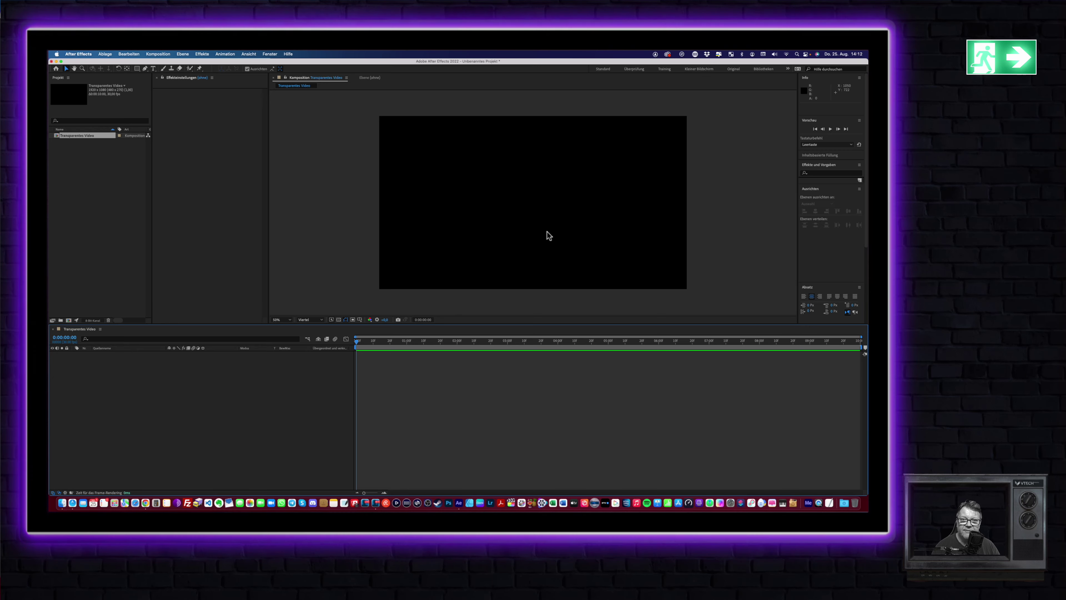
{"action": "key", "text": "period"}
{"action": "key", "text": "comma"}
{"action": "key", "text": "period"}
{"action": "key", "text": "comma"}
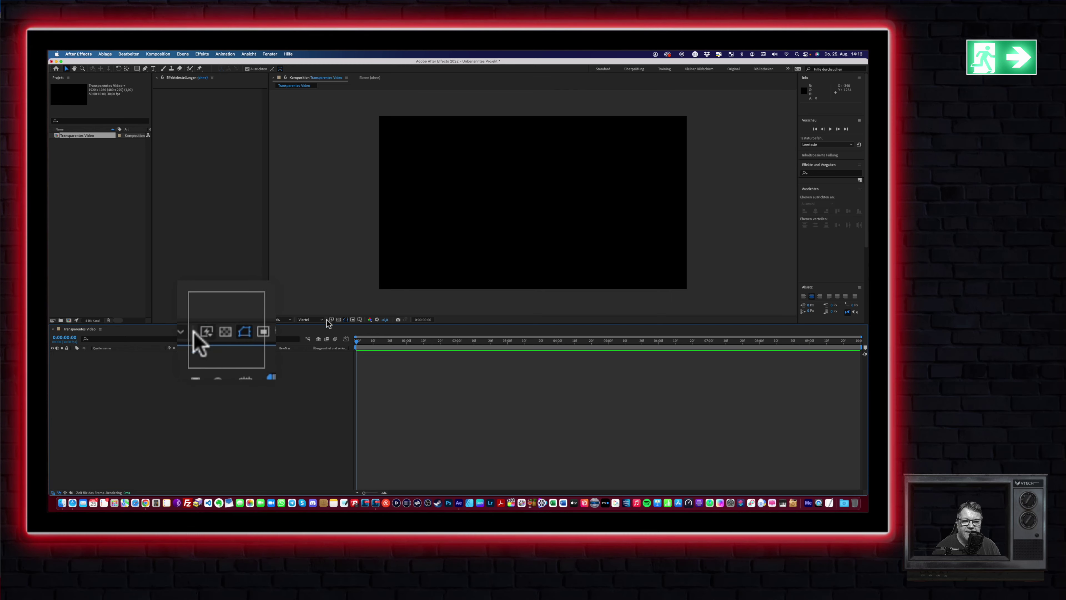
{"action": "left_click", "coordinate": [339, 320]}
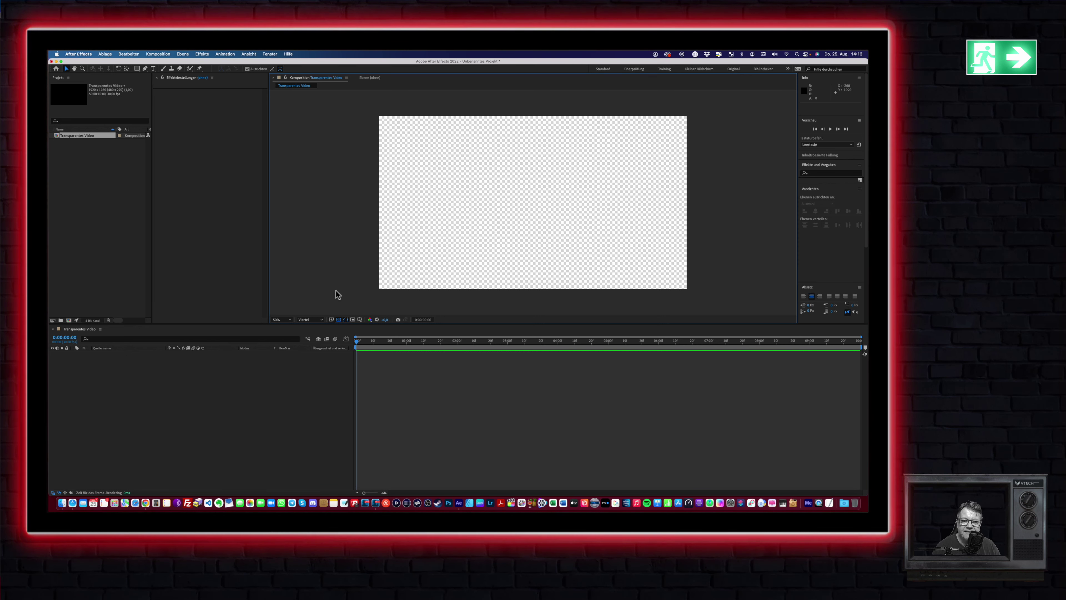
{"action": "left_click", "coordinate": [339, 320]}
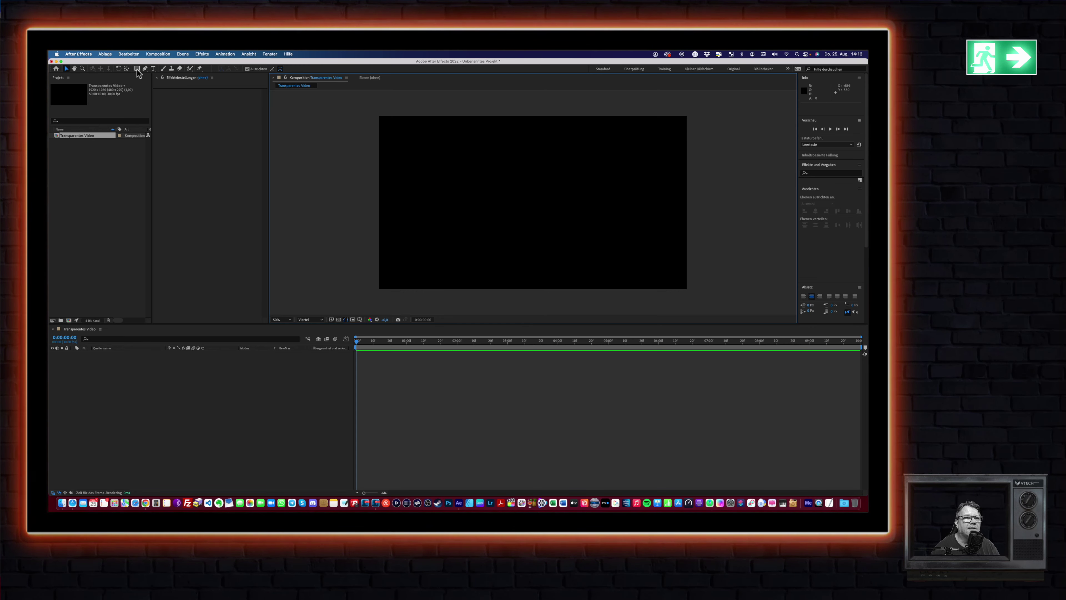
- Draw a red rectangle shape layer in the composition viewer
{"action": "left_click", "coordinate": [137, 69]}
{"action": "left_click_drag", "start_coordinate": [421, 162], "coordinate": [637, 245]}
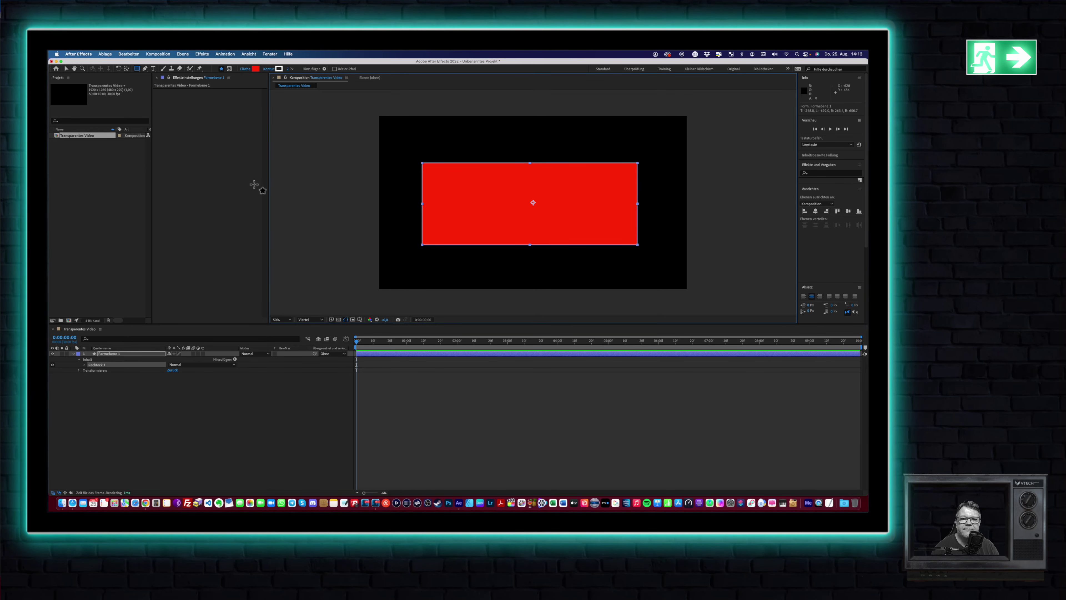
{"action": "left_click", "coordinate": [65, 69]}
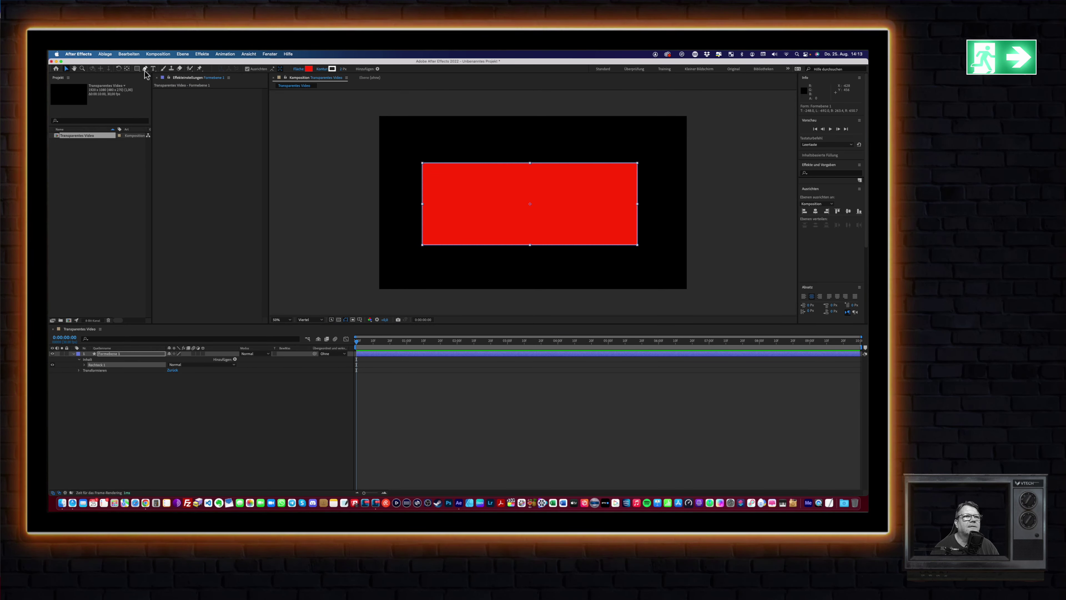
{"action": "left_click", "coordinate": [127, 70]}
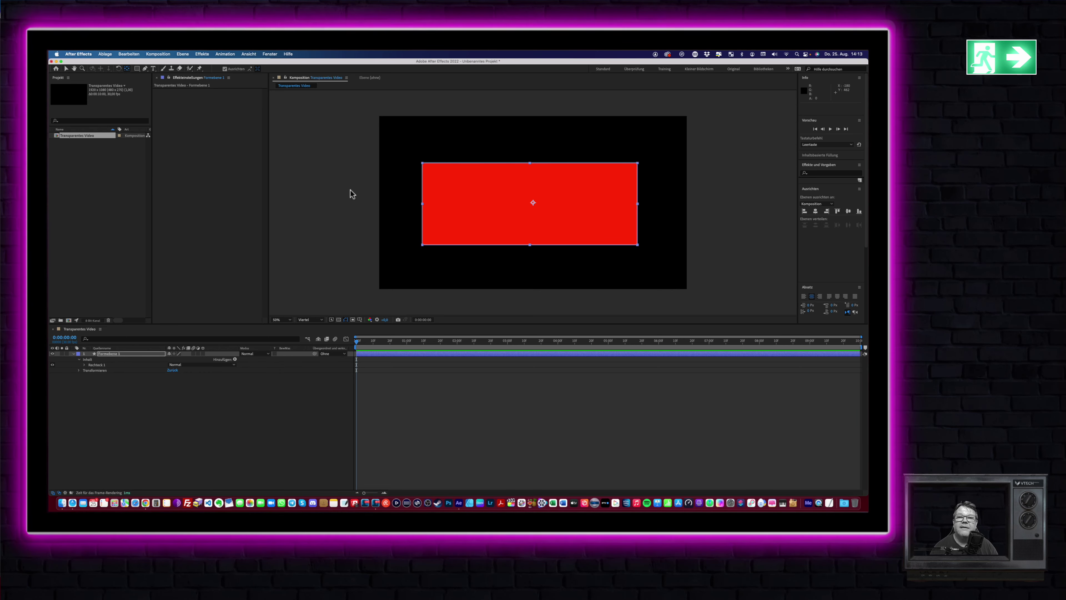
{"action": "left_click", "coordinate": [581, 202]}
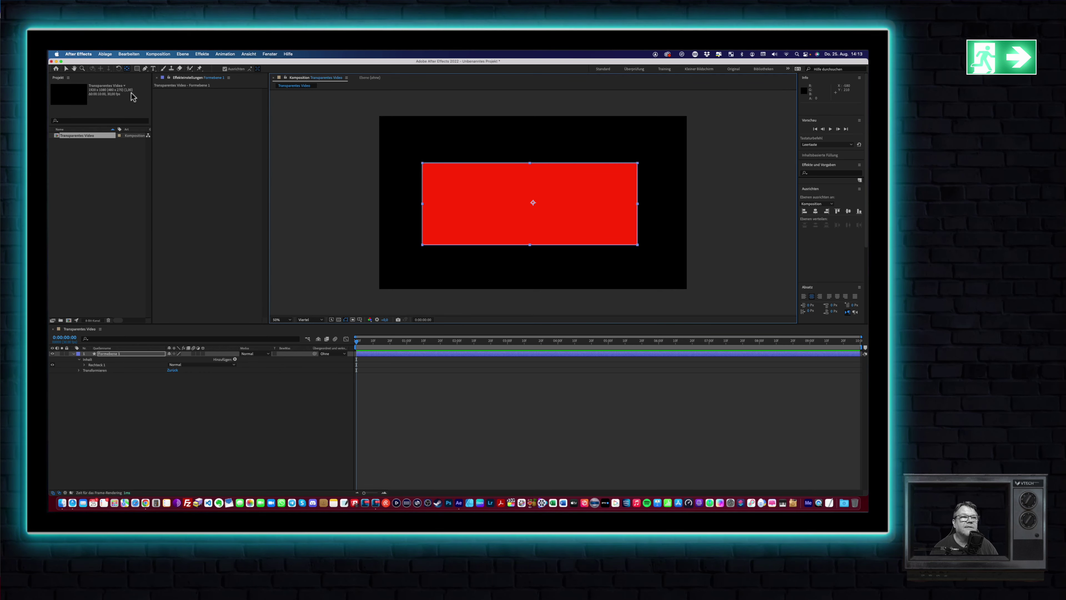
- Centre the red rectangle horizontally and vertically in the composition with the Align panel
{"action": "left_click", "coordinate": [67, 69]}
{"action": "mouse_move", "coordinate": [471, 189]}
{"action": "left_mouse_down"}
{"action": "mouse_move", "coordinate": [489, 191]}
{"action": "mouse_move", "coordinate": [465, 178]}
{"action": "left_mouse_up"}
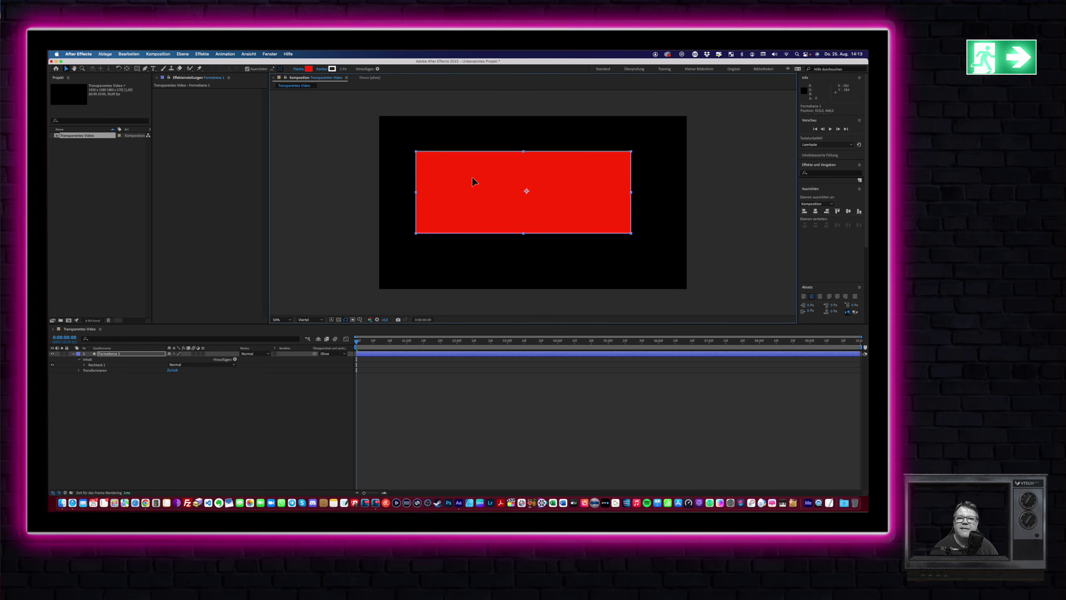
{"action": "left_click", "coordinate": [815, 210]}
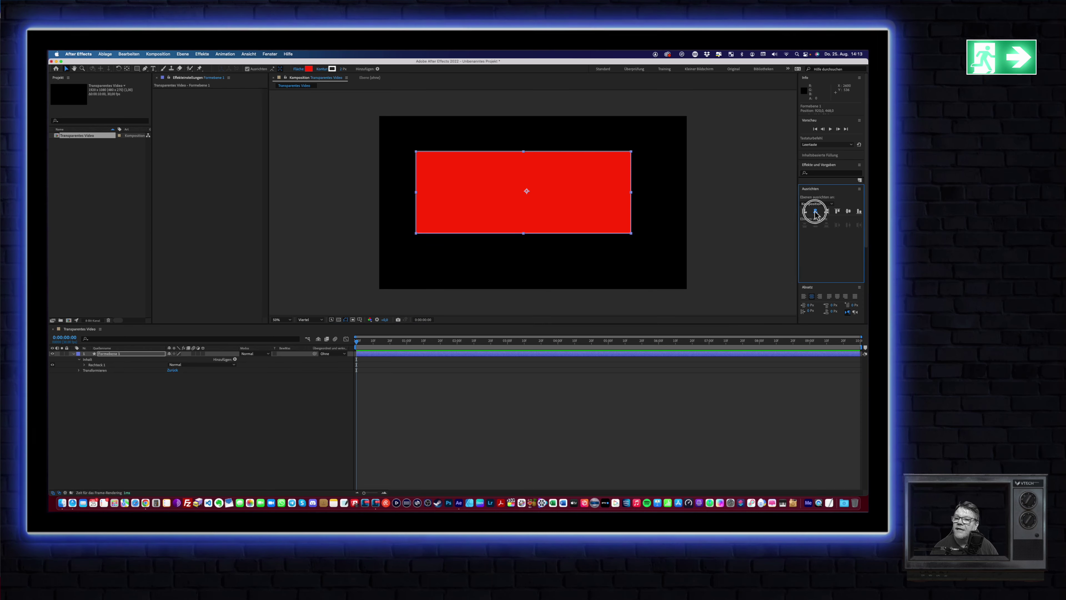
{"action": "left_click", "coordinate": [848, 211]}
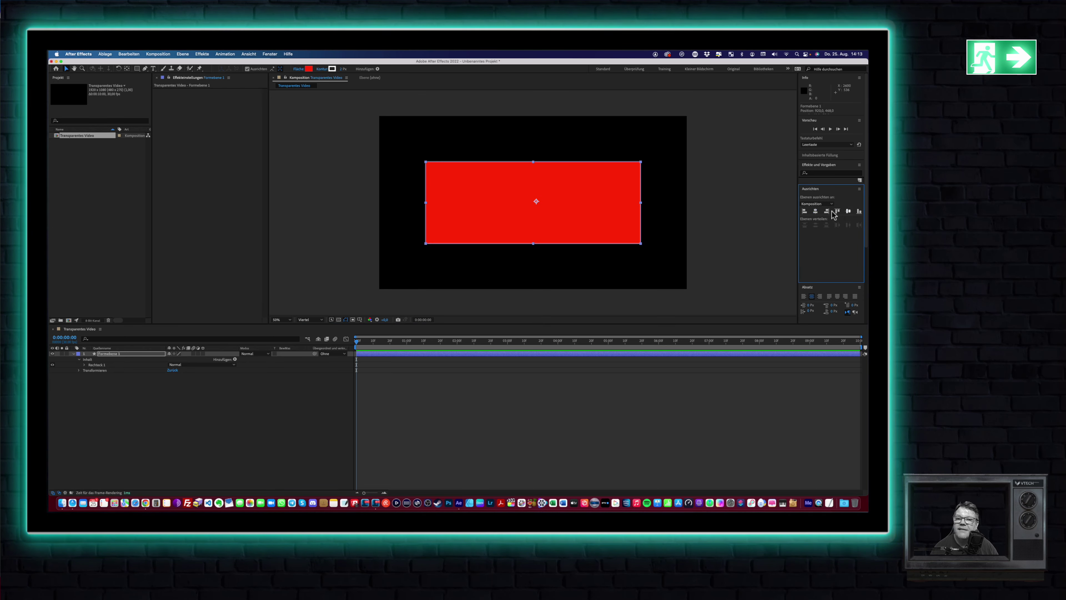
{"action": "left_click", "coordinate": [127, 68]}
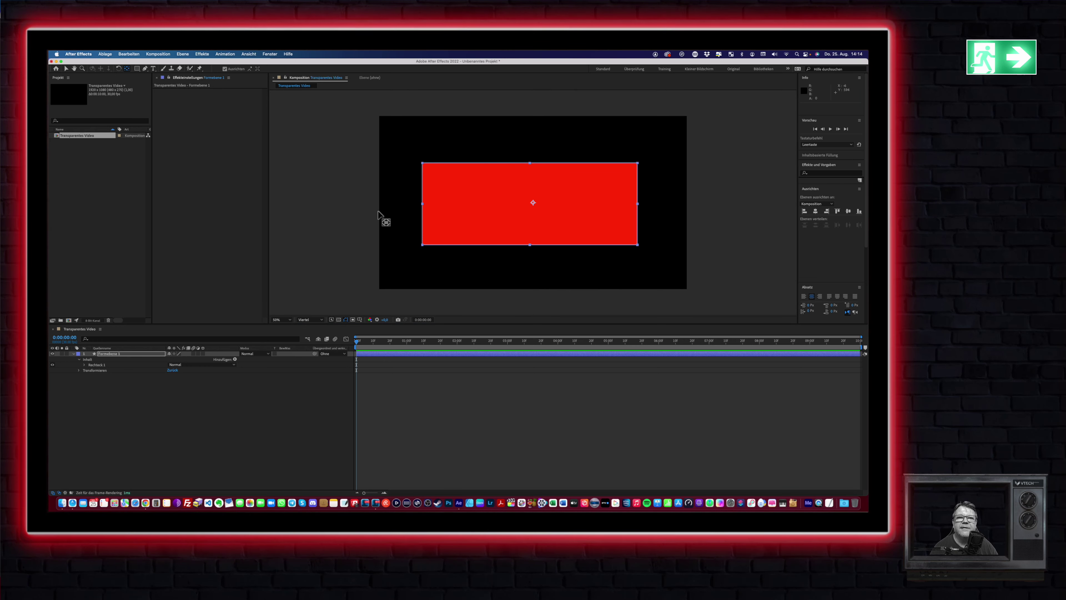
{"action": "left_click", "coordinate": [66, 69]}
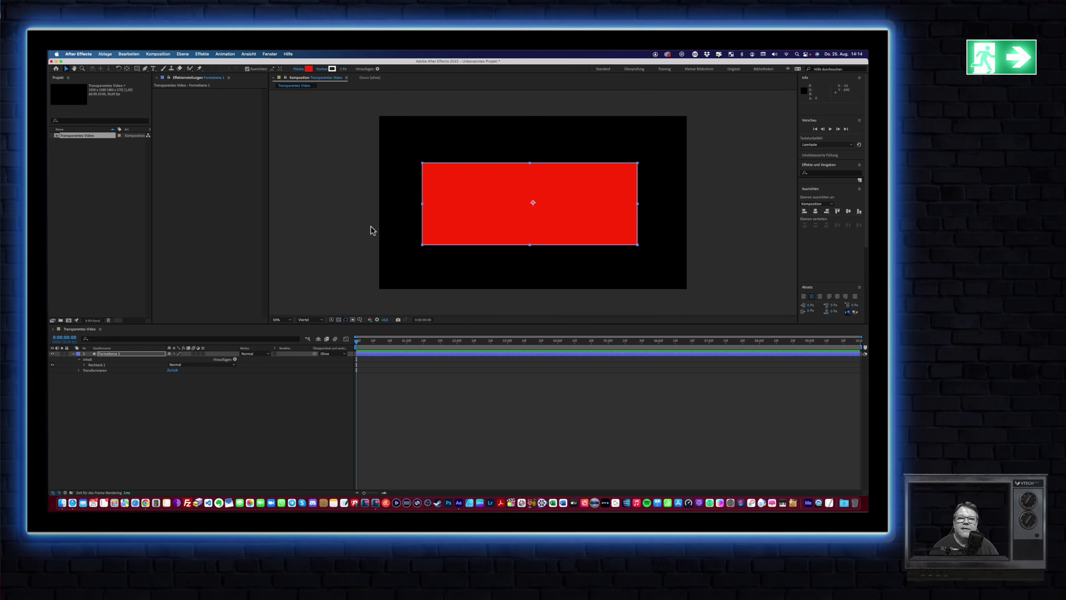
{"action": "left_click", "coordinate": [512, 204]}
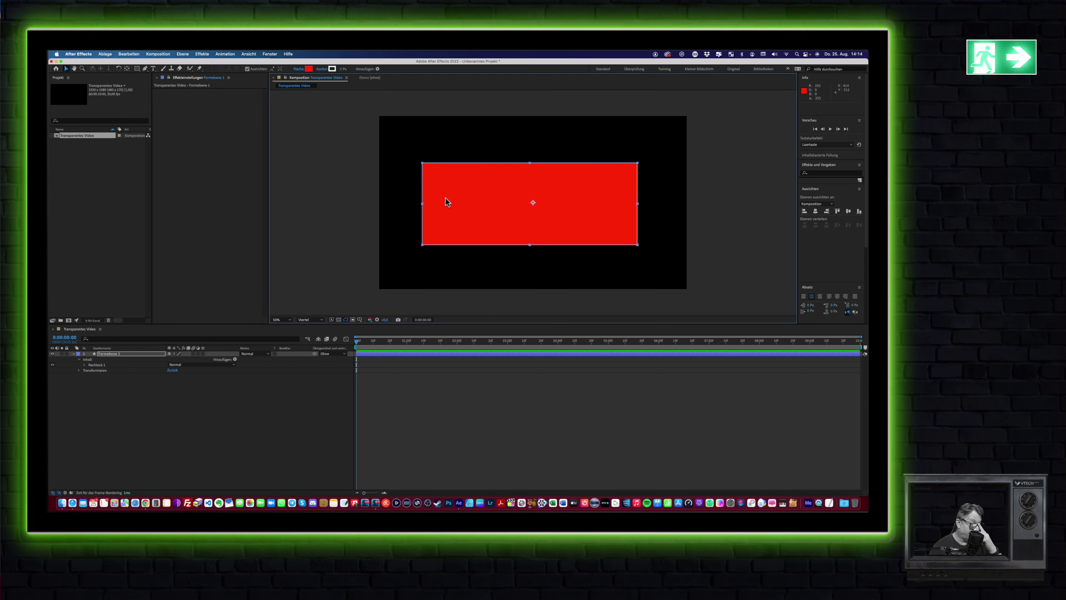
- Keyframe the rectangle's Skalierung at 0% at the start of the timeline
{"action": "left_click", "coordinate": [338, 320]}
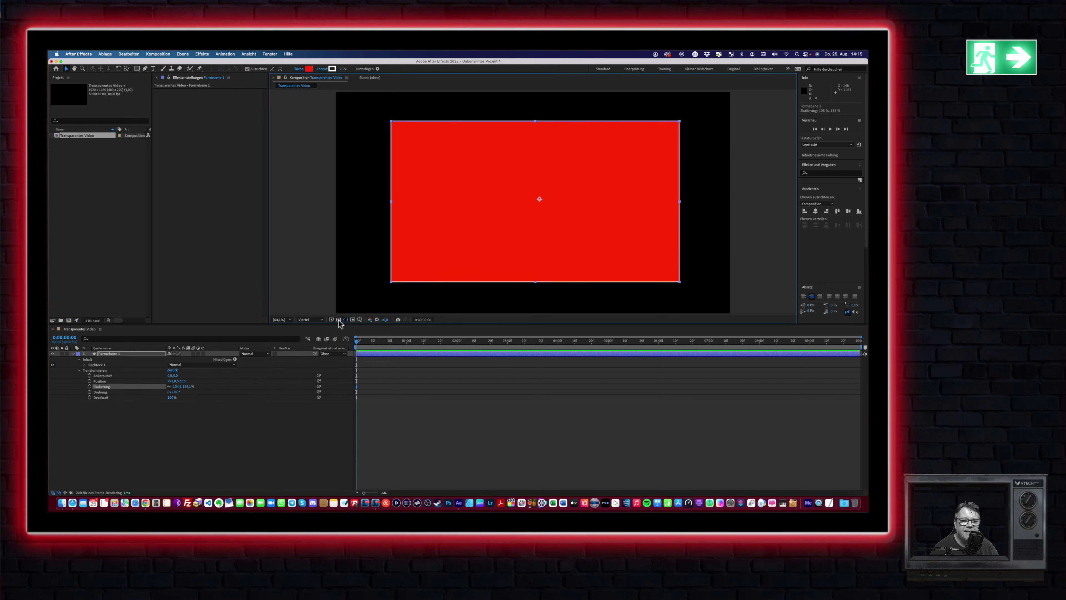
{"action": "left_click", "coordinate": [338, 320]}
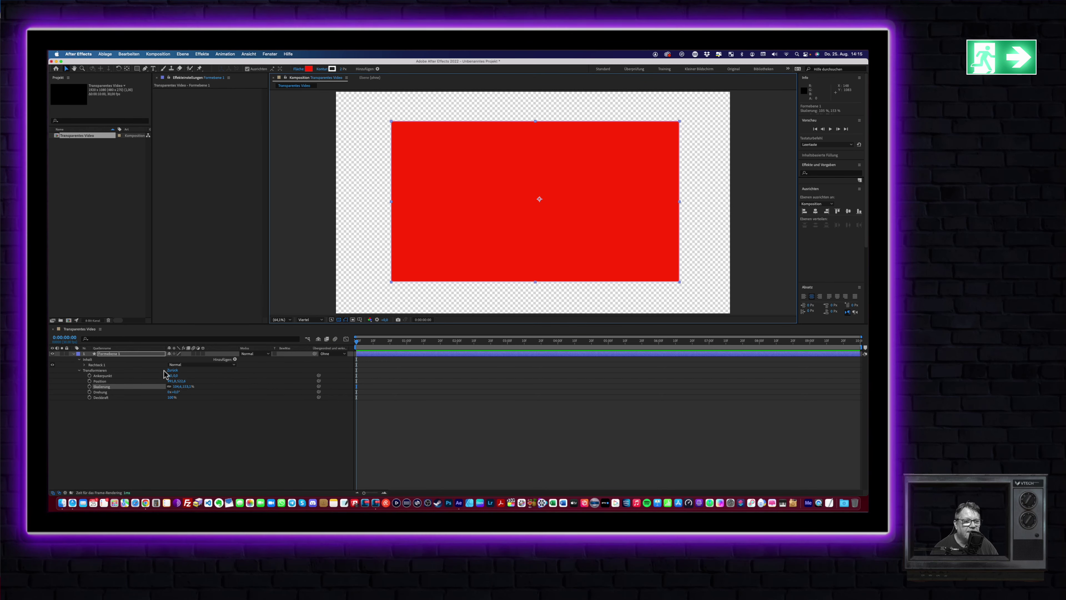
{"action": "left_click", "coordinate": [89, 387]}
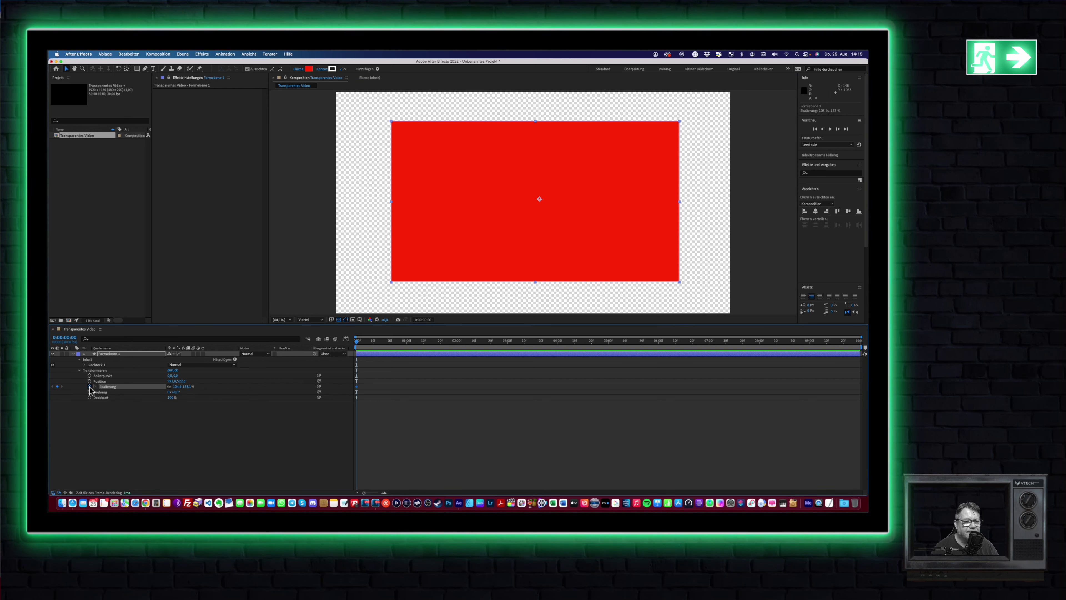
{"action": "left_click", "coordinate": [176, 386]}
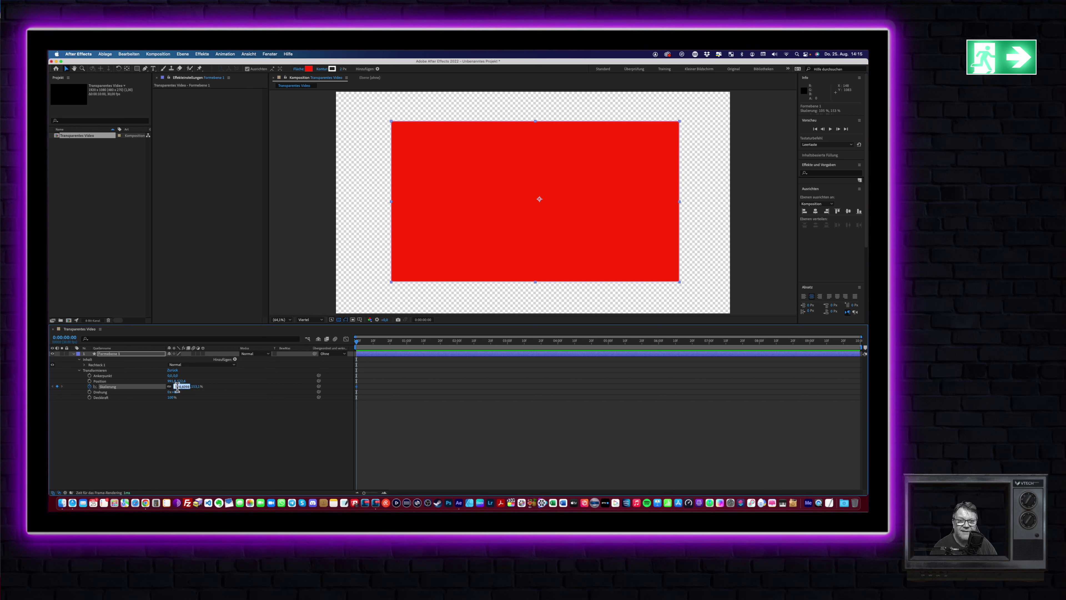
{"action": "type", "text": "0"}
{"action": "key", "text": "Return"}
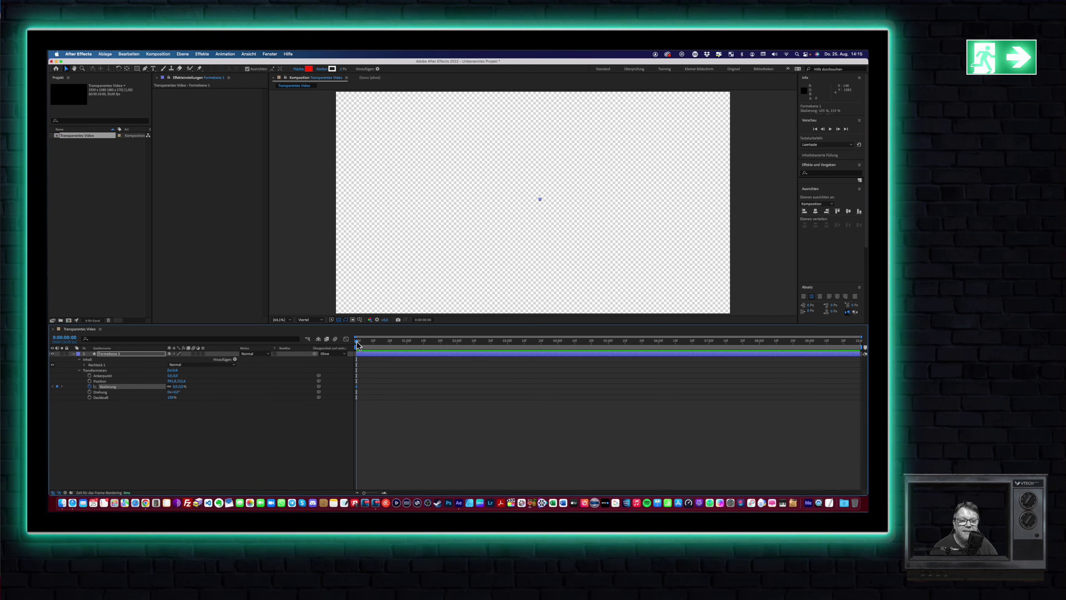
- Add a 100% Skalierung keyframe at one second and return the playhead to the start
{"action": "left_click_drag", "start_coordinate": [357, 341], "coordinate": [406, 342]}
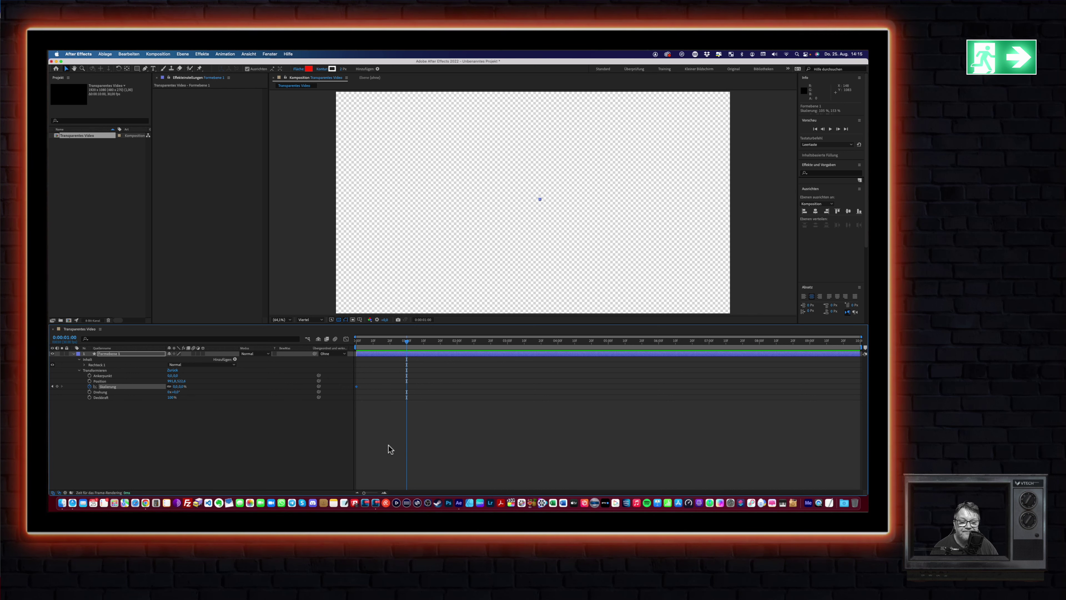
{"action": "left_click", "coordinate": [57, 386]}
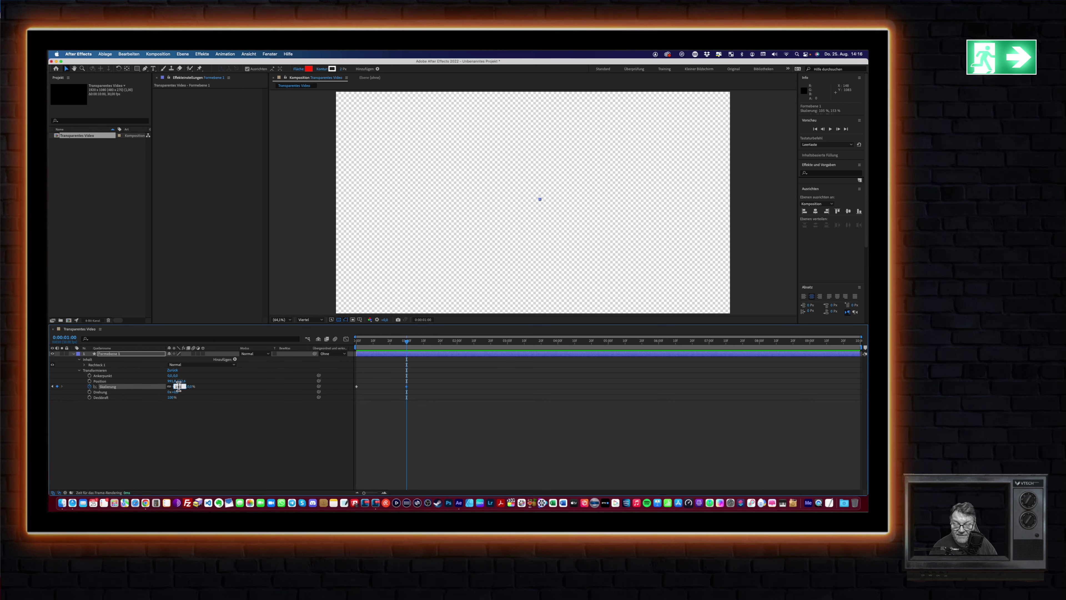
{"action": "type", "text": "100"}
{"action": "key", "text": "Return"}
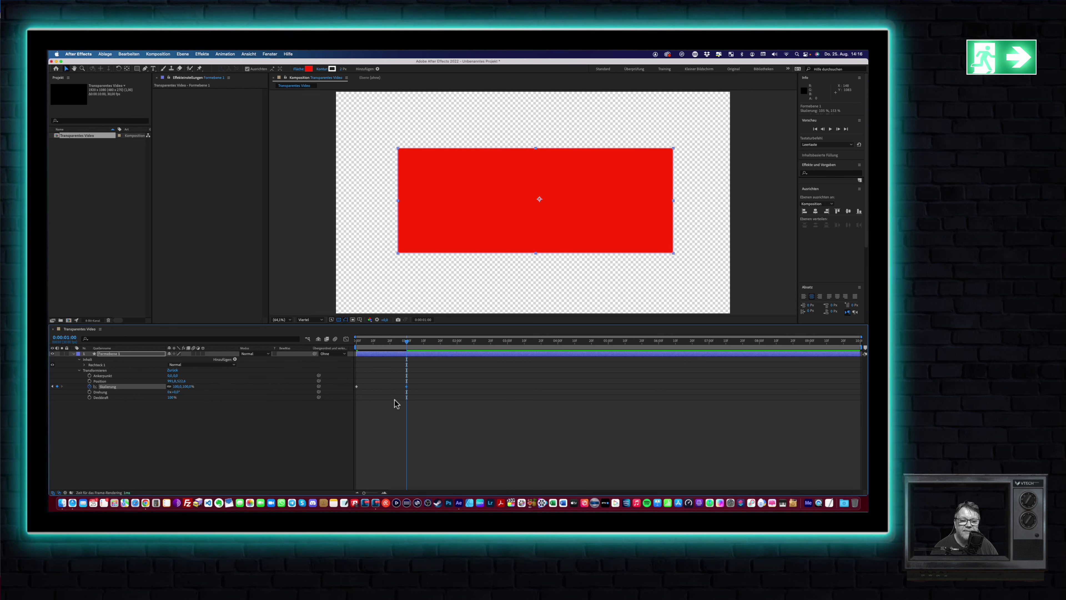
{"action": "left_click", "coordinate": [390, 416]}
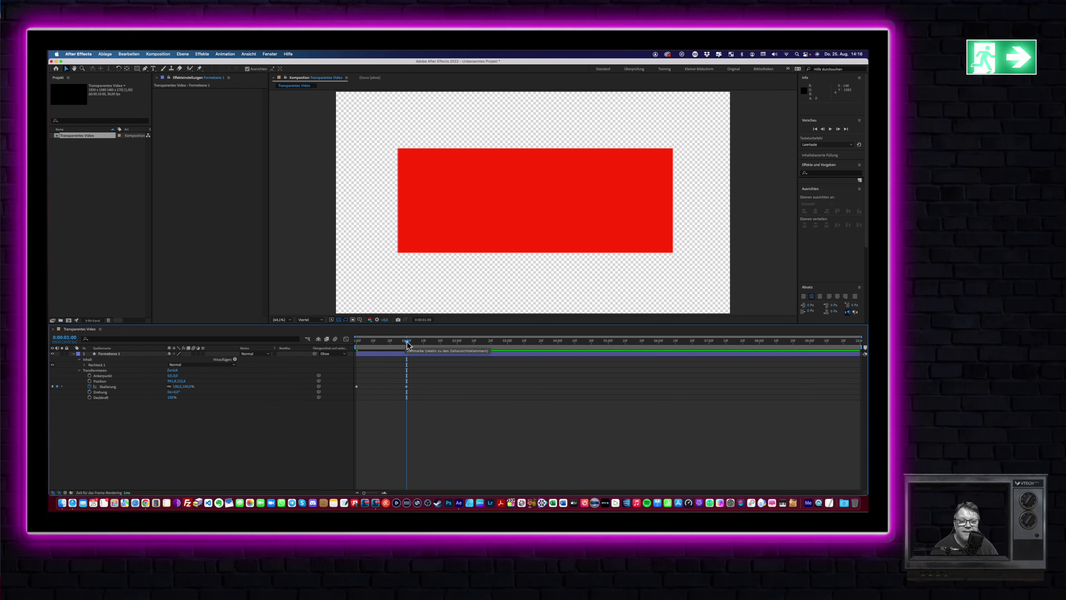
{"action": "left_click_drag", "start_coordinate": [407, 341], "coordinate": [331, 347]}
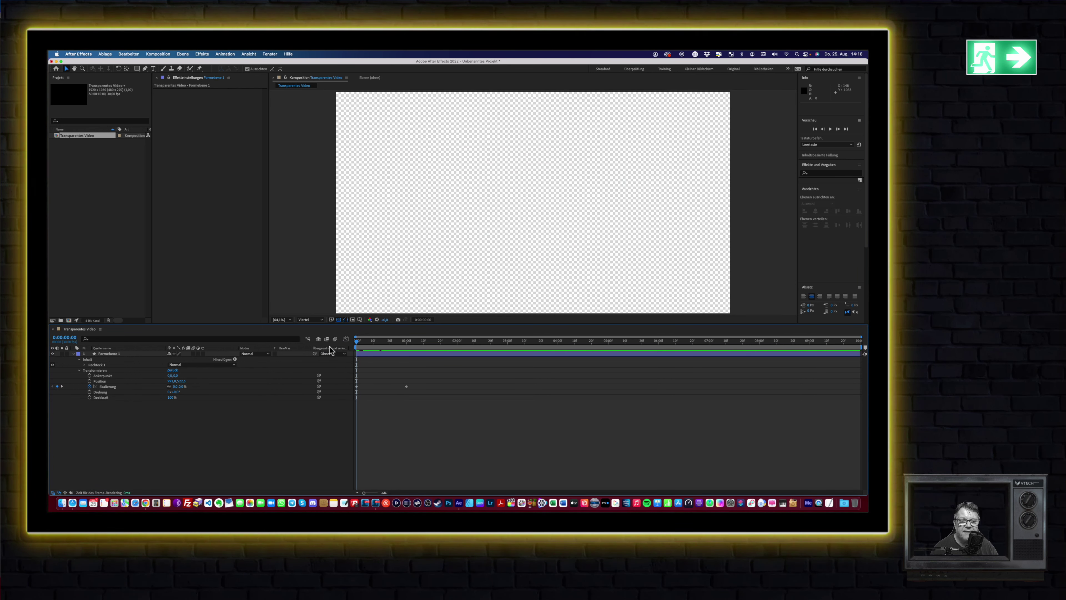
- Apply Easy Ease to both Skalierung keyframes, viewing the comp over black
{"action": "left_click", "coordinate": [339, 319]}
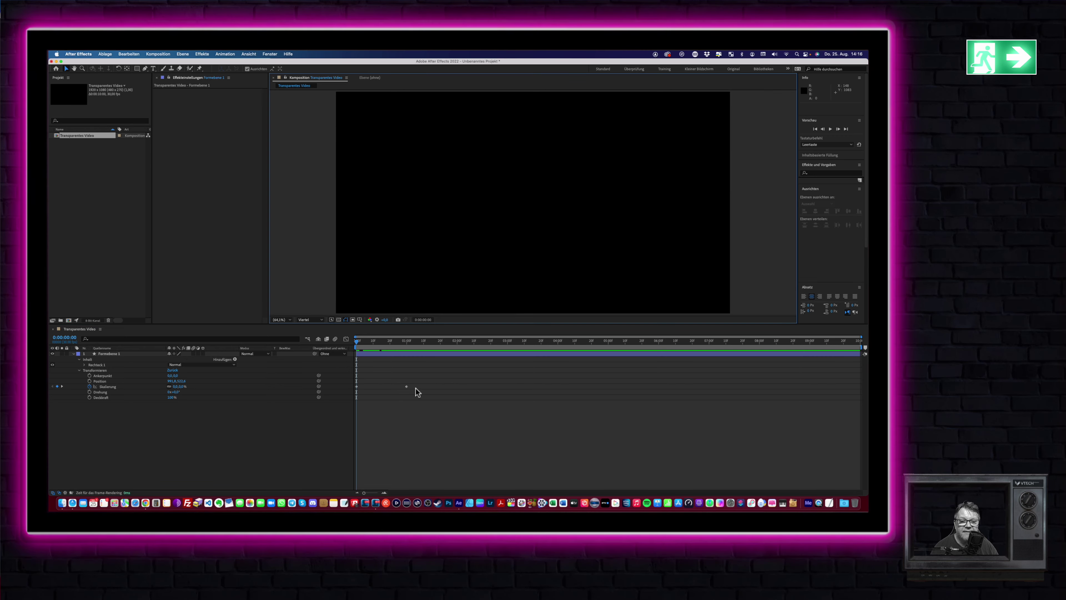
{"action": "left_click_drag", "start_coordinate": [416, 387], "coordinate": [355, 385]}
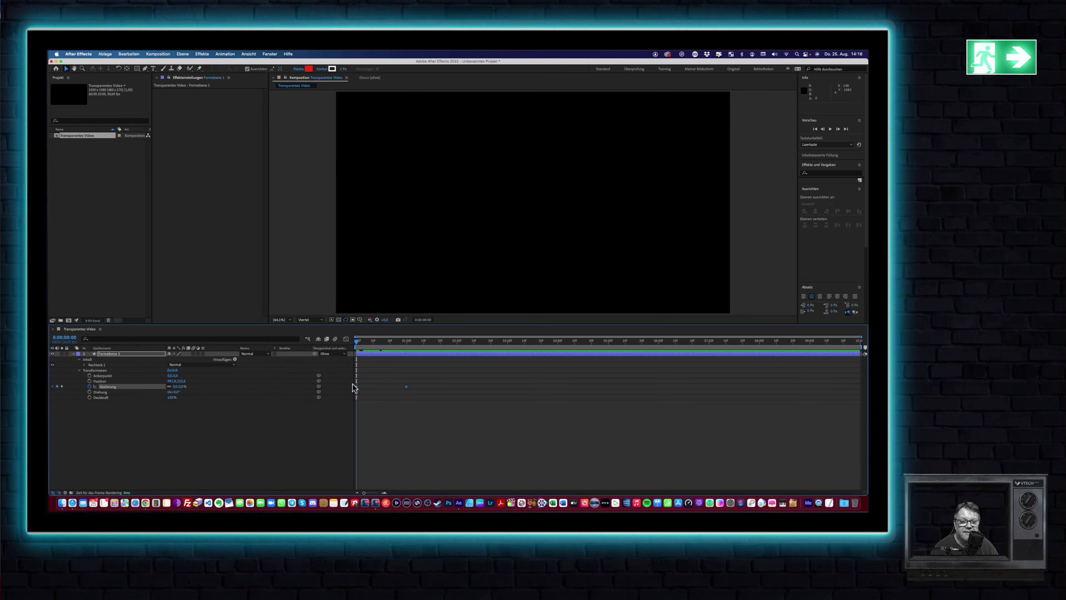
{"action": "right_click", "coordinate": [407, 386]}
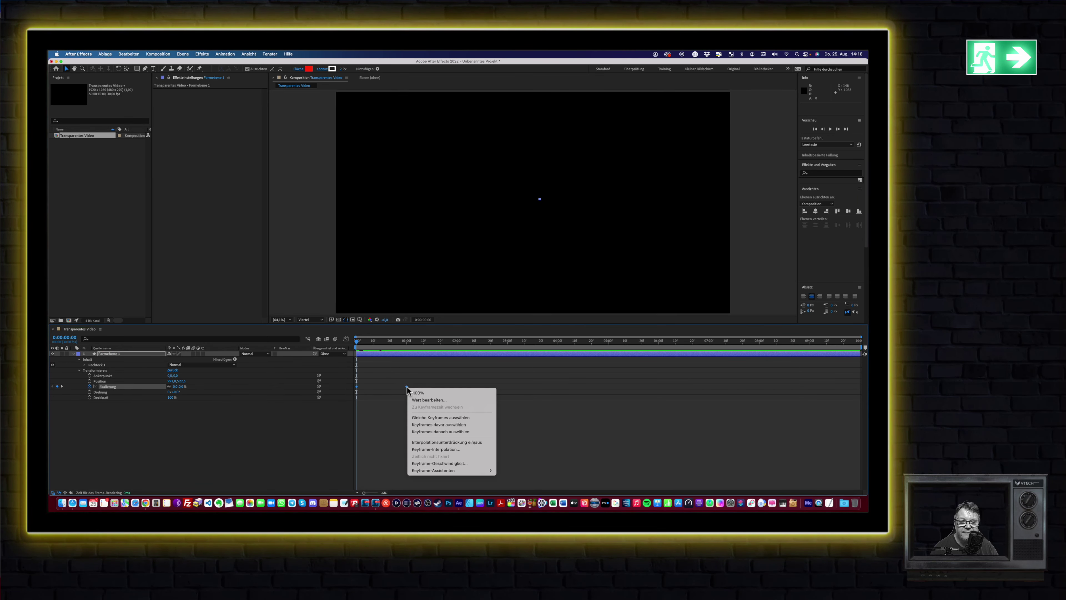
{"action": "mouse_move", "coordinate": [477, 471]}
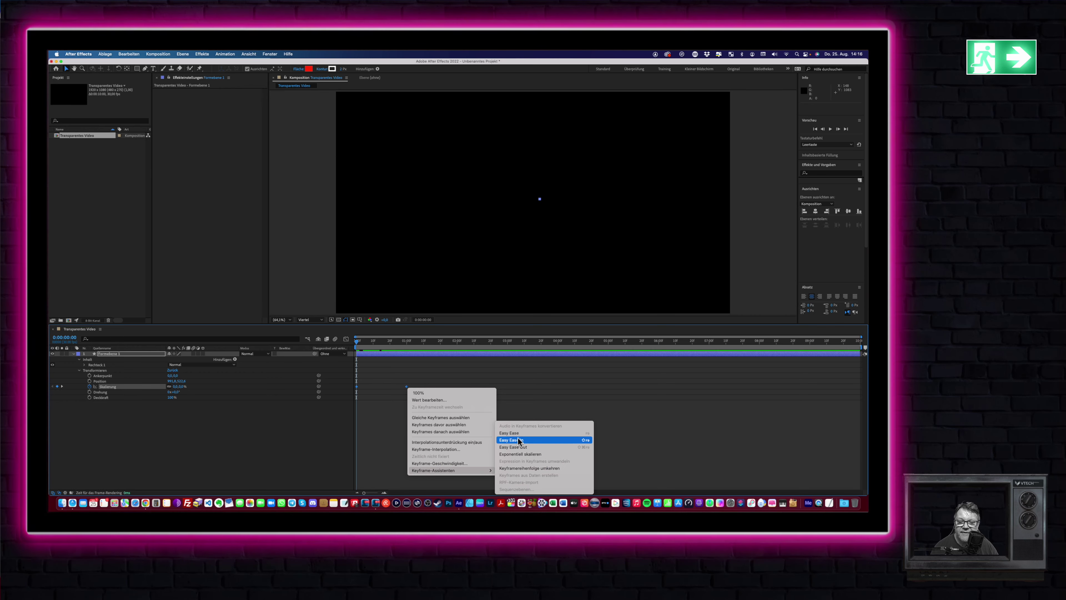
{"action": "left_click", "coordinate": [510, 433]}
- Lengthen the end-ease influence in the Graph Editor for a fast start, then preview the scale-up
{"action": "left_click", "coordinate": [346, 339]}
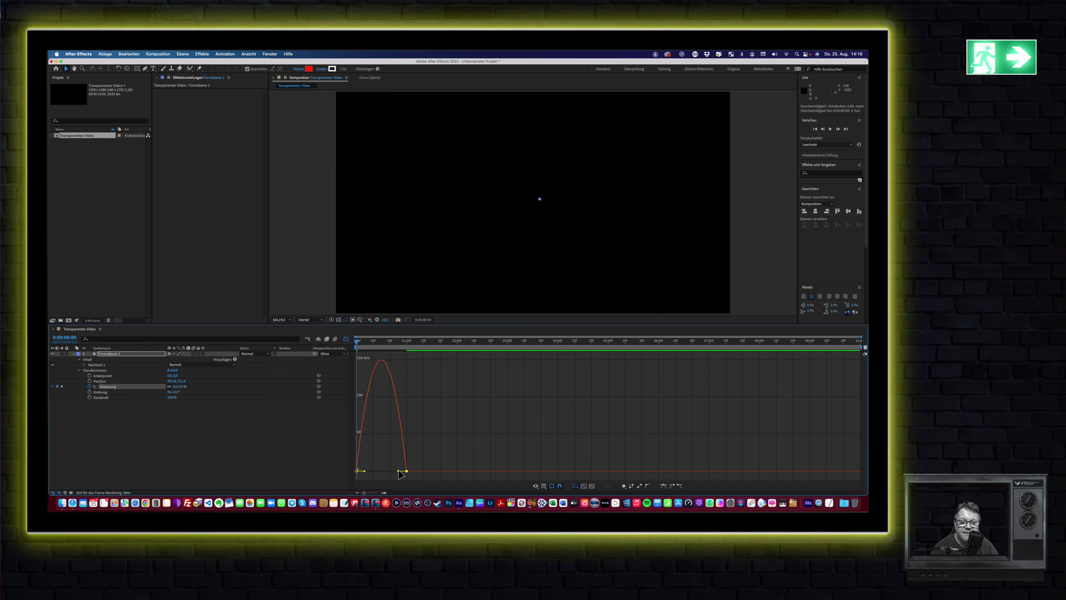
{"action": "left_click_drag", "start_coordinate": [398, 471], "coordinate": [362, 469]}
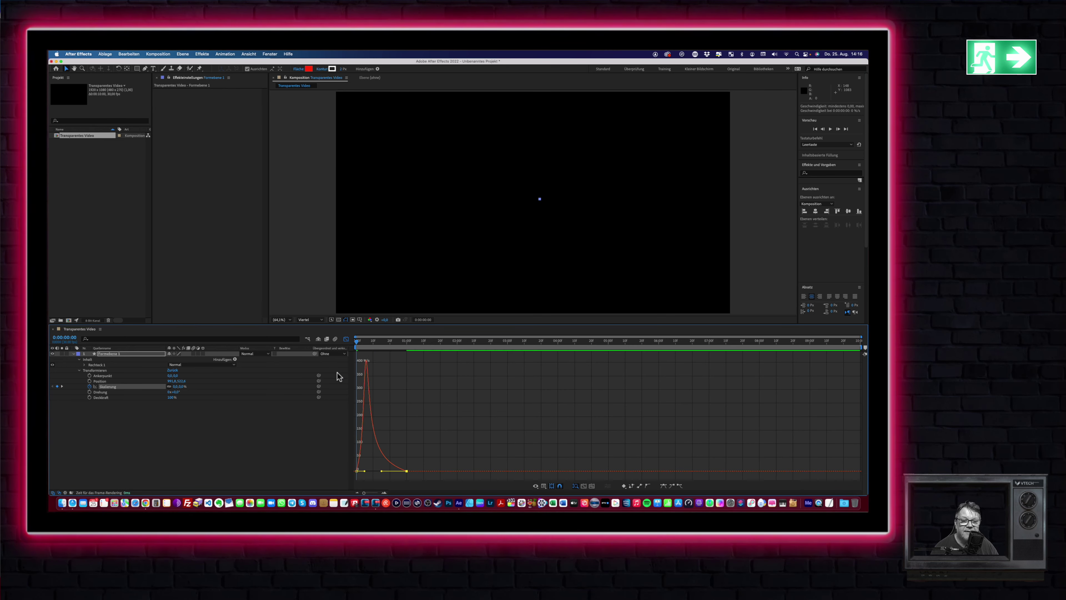
{"action": "left_click", "coordinate": [381, 470]}
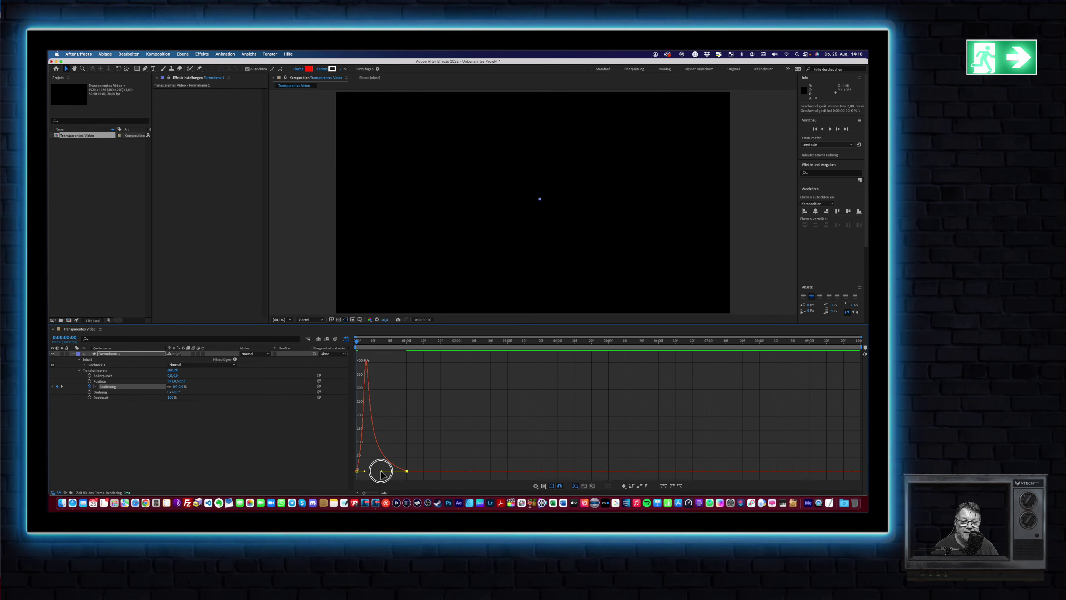
{"action": "left_click", "coordinate": [346, 339]}
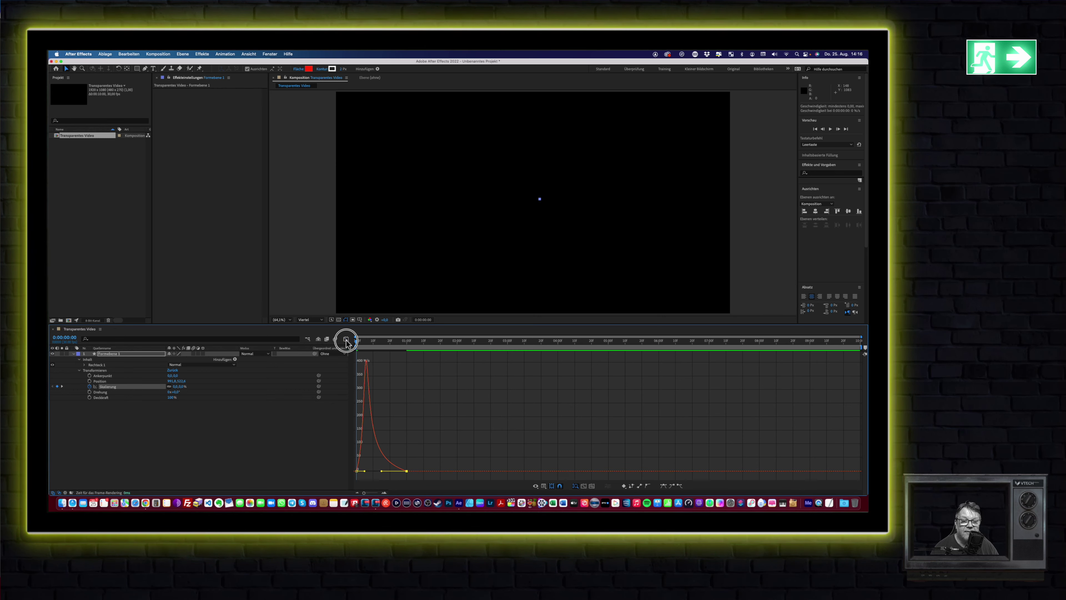
{"action": "key", "text": "space"}
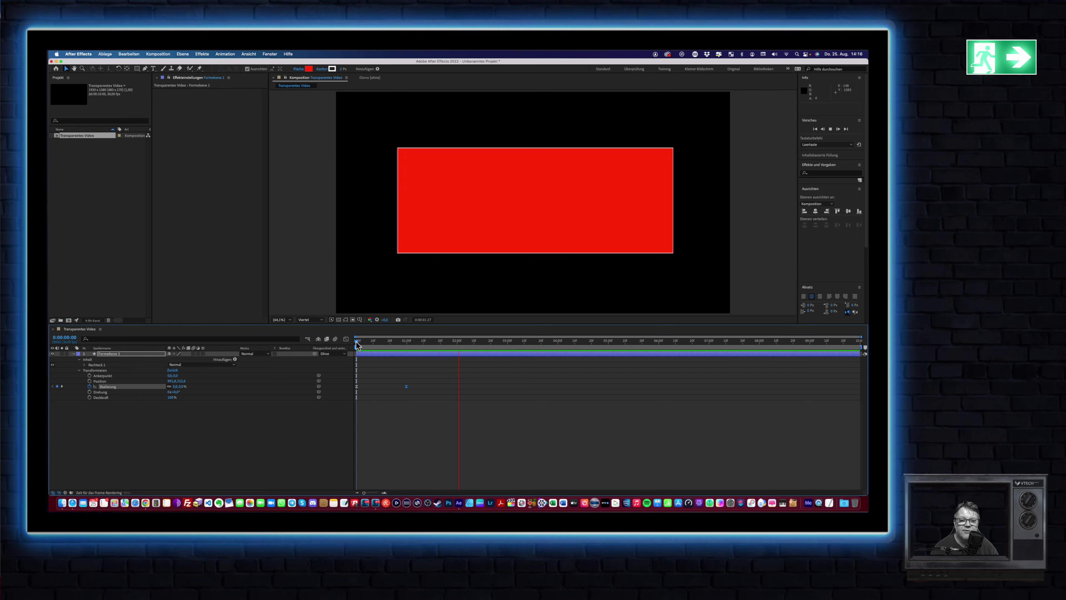
{"action": "key", "text": "space"}
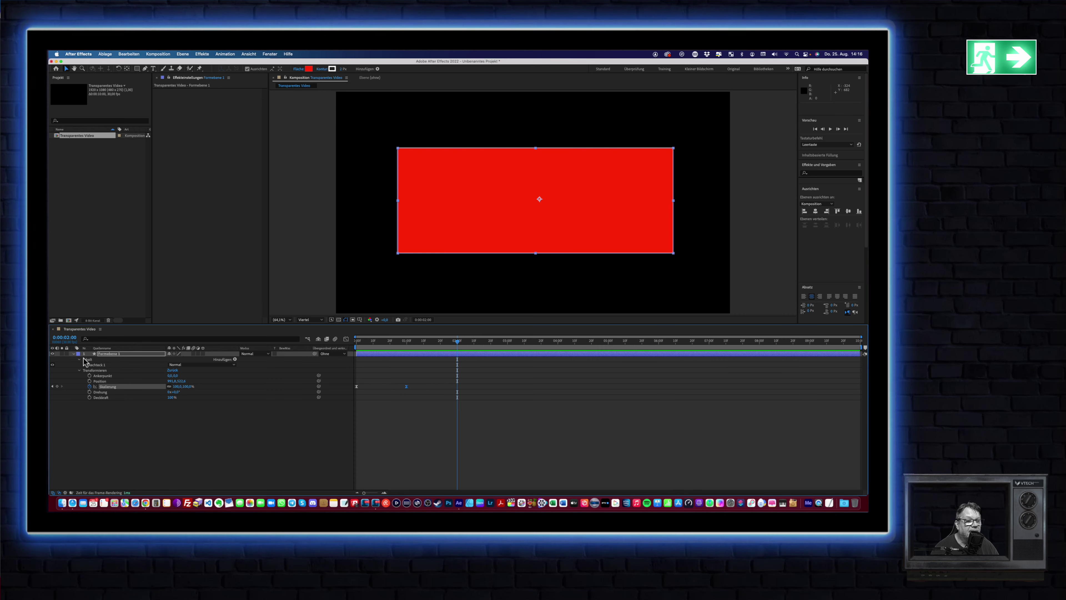
{"action": "left_click", "coordinate": [74, 356]}
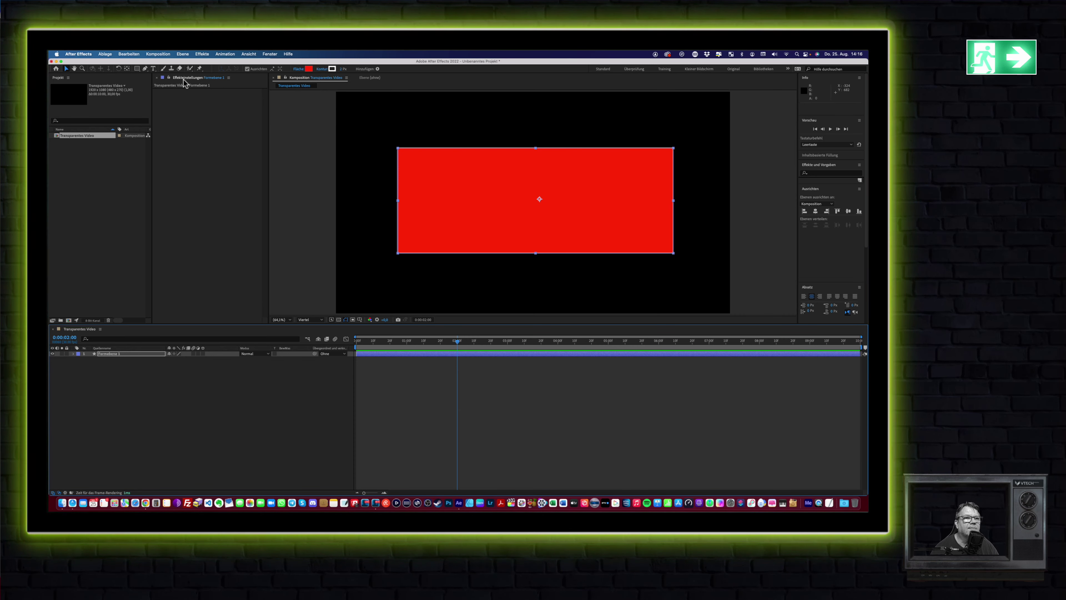
- Hide the rectangle layer and add a text layer reading 'Hallo, ich bin auf einer transparenten Ebene'
{"action": "left_click", "coordinate": [53, 354]}
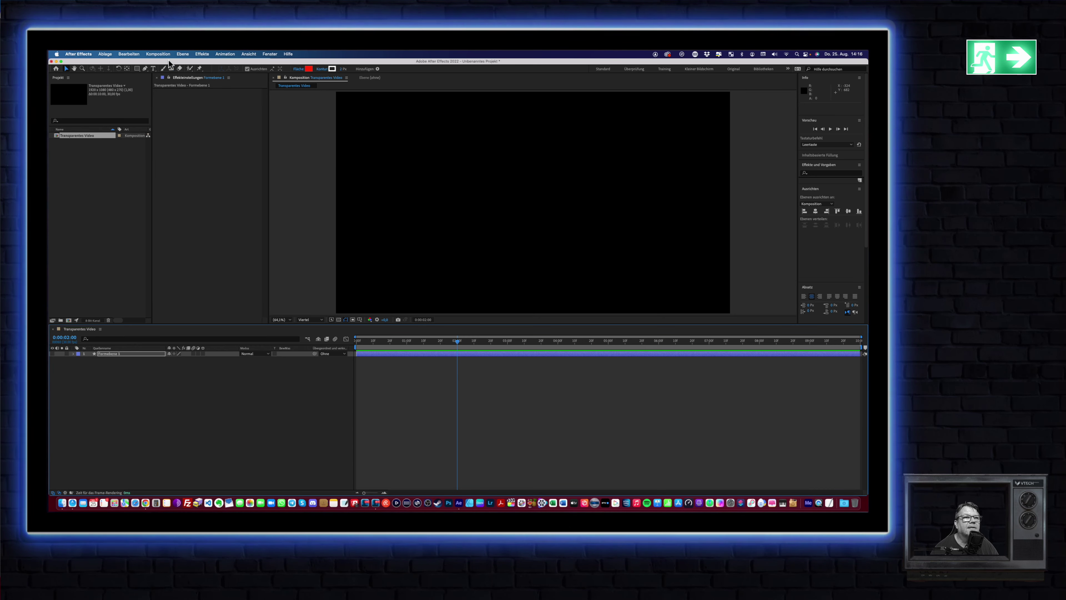
{"action": "left_click", "coordinate": [181, 54]}
{"action": "mouse_move", "coordinate": [198, 62]}
{"action": "left_click", "coordinate": [285, 62]}
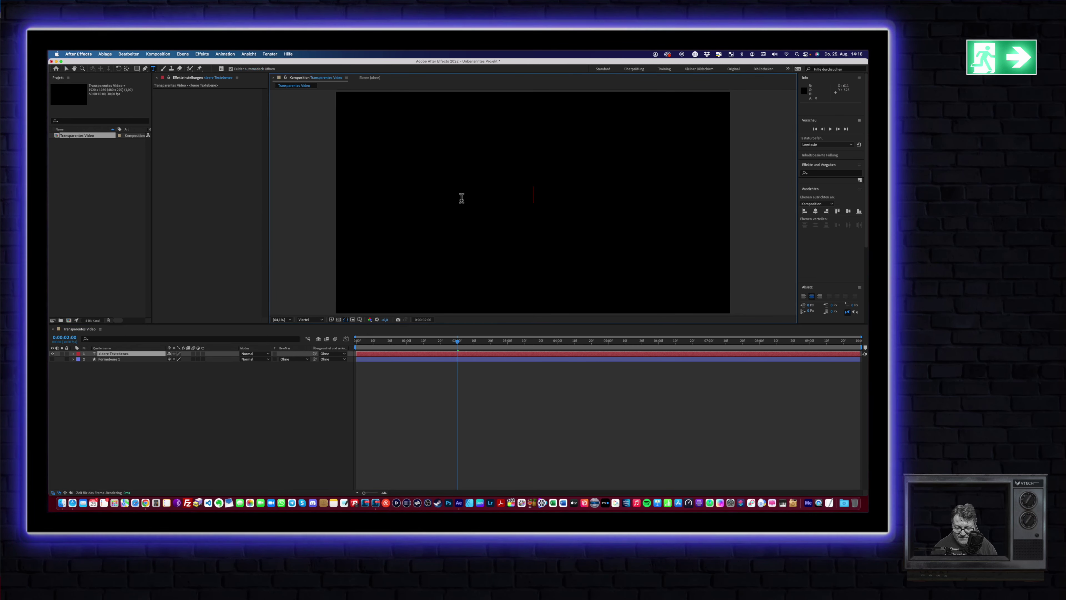
{"action": "type", "text": "HYallo, ic"}
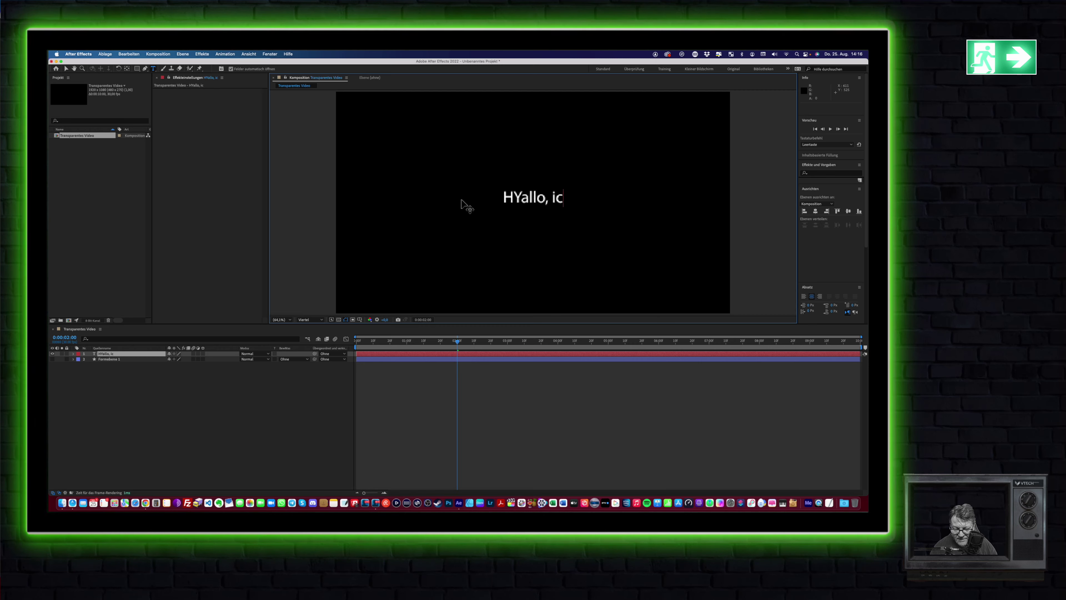
{"action": "type", "text": "h nboin auf eie"}
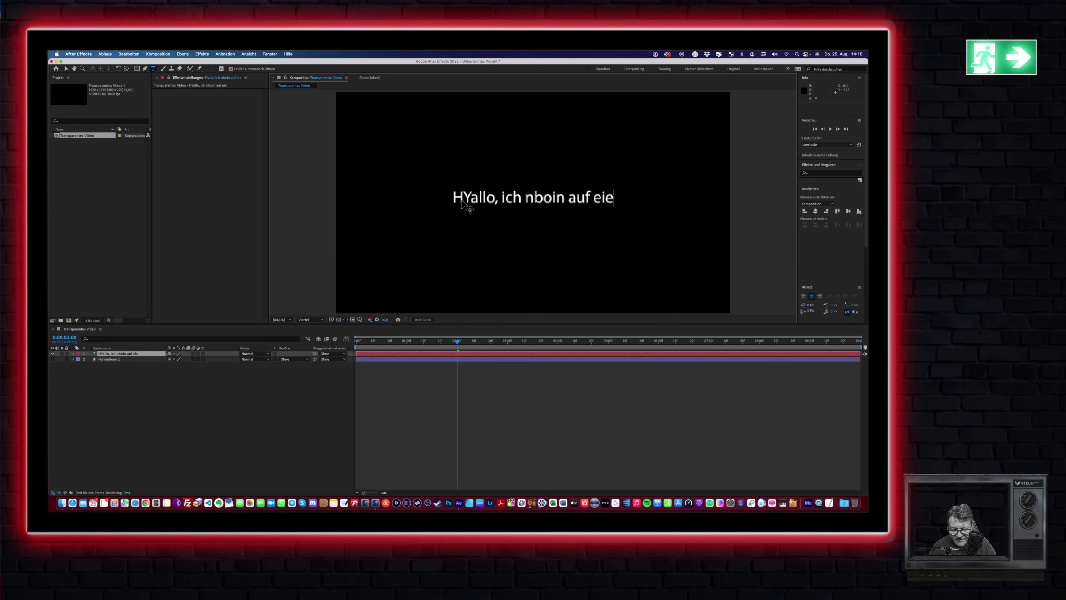
{"action": "type", "text": "nr transparent"}
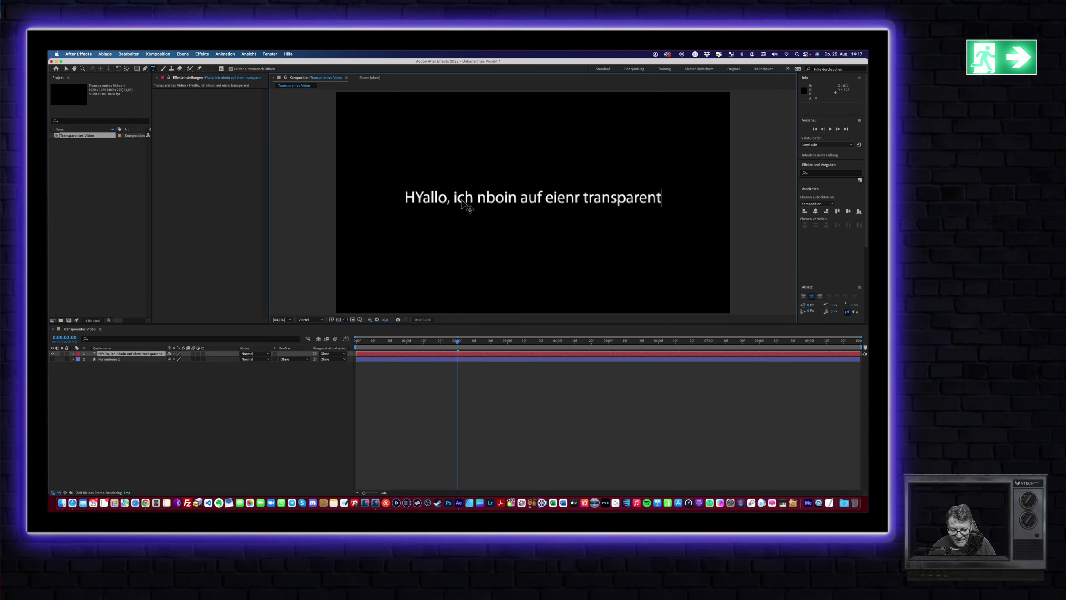
{"action": "type", "text": "en Ebene"}
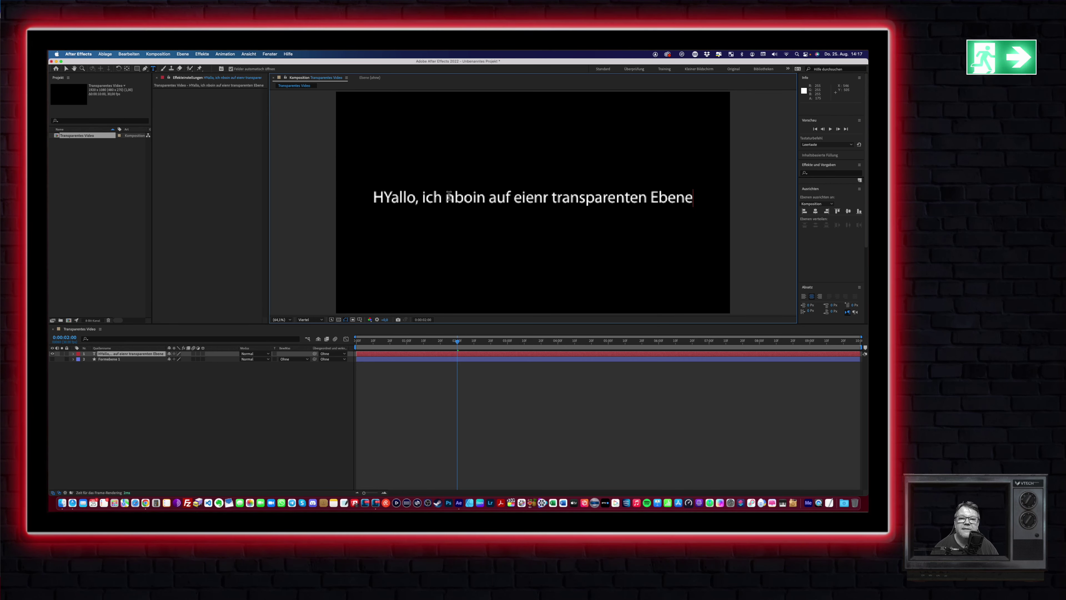
- Correct the typos 'HYallo', 'nboin' and 'eienr' to 'Hallo', 'bin' and 'einer'
{"action": "key", "text": "Delete"}
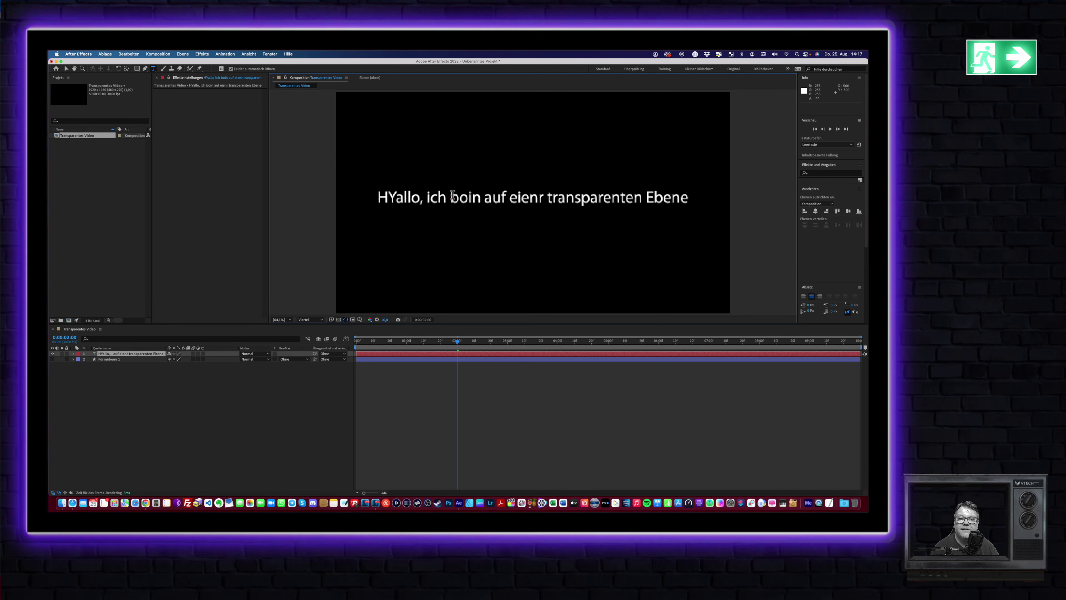
{"action": "key", "text": "Right"}
{"action": "key", "text": "Delete"}
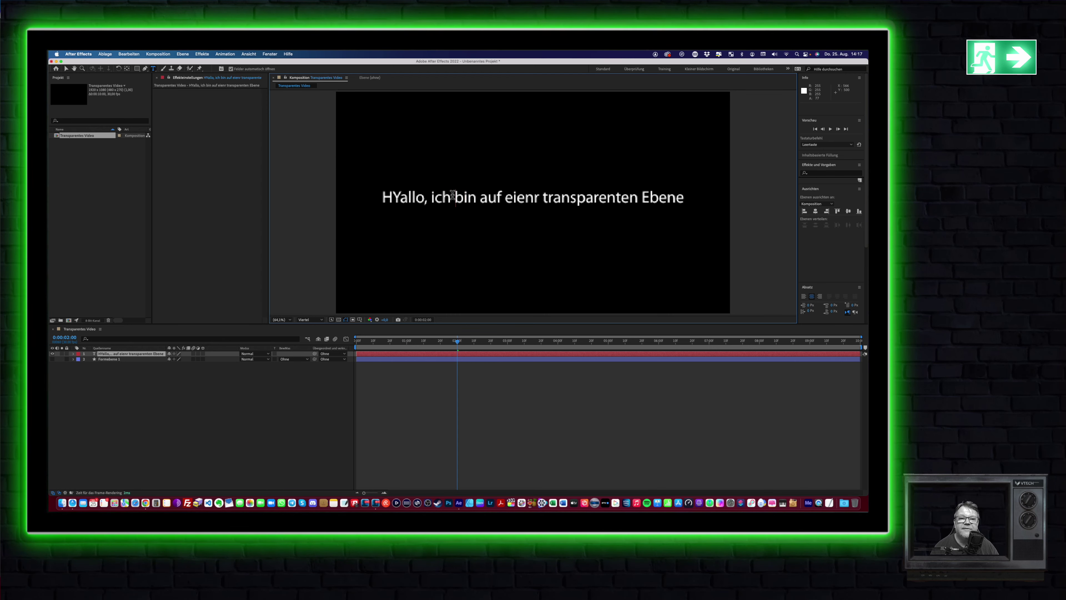
{"action": "key", "text": "Left"}
{"action": "key", "text": "Left"}
{"action": "key", "text": "Left"}
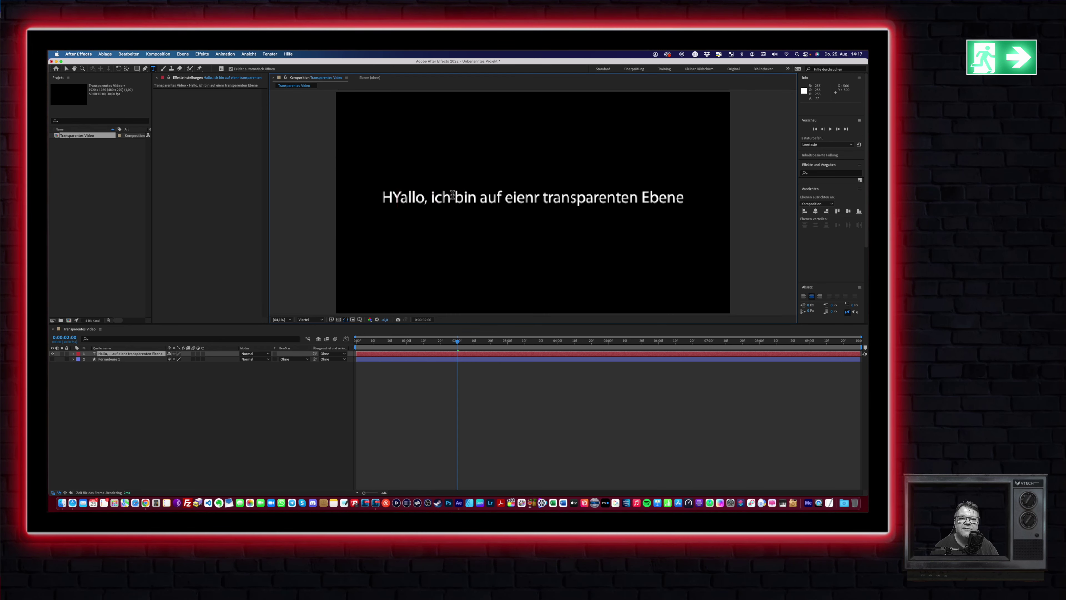
{"action": "key", "text": "Delete"}
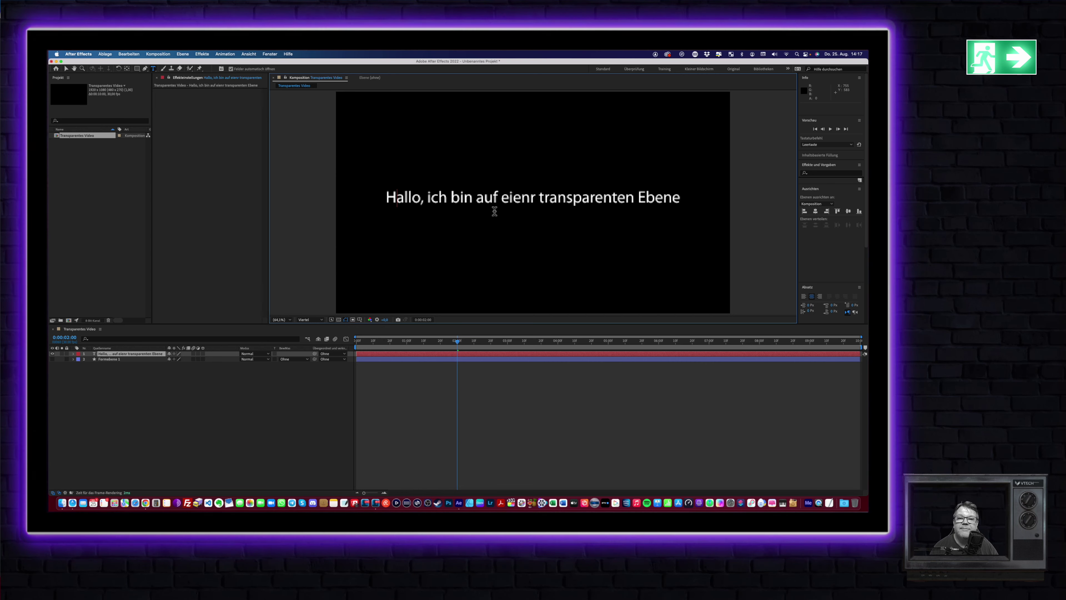
{"action": "left_click", "coordinate": [521, 198]}
{"action": "key", "text": "BackSpace"}
{"action": "key", "text": "BackSpace"}
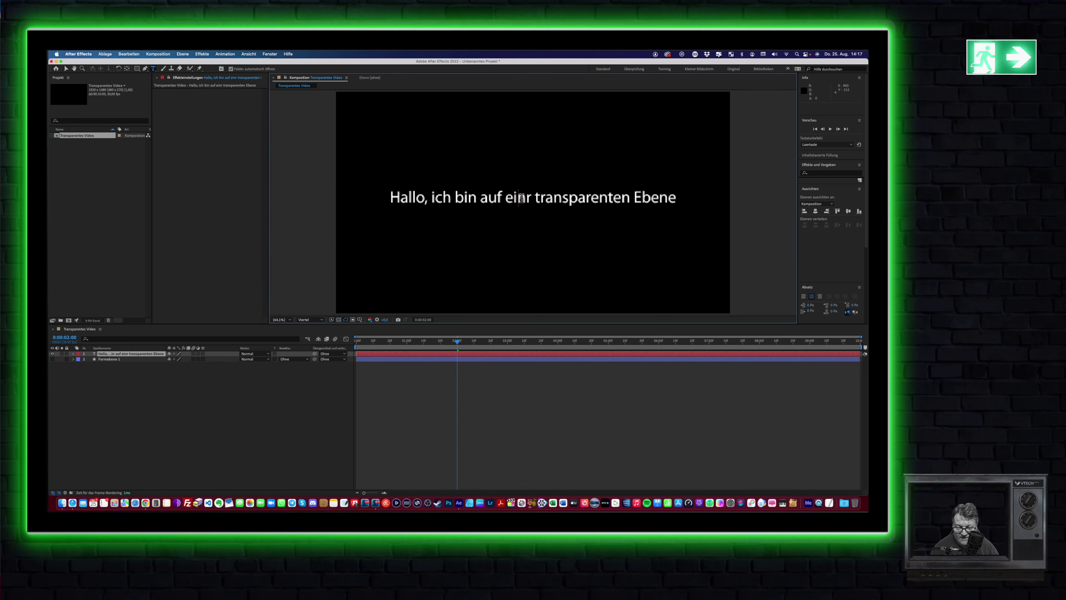
{"action": "type", "text": "ne"}
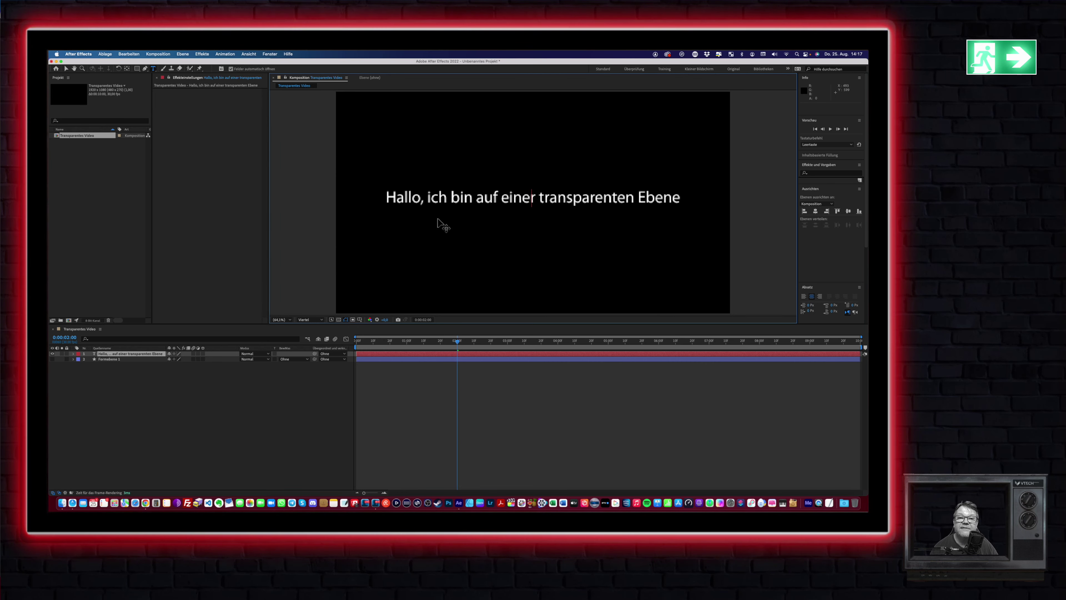
- Switch the preview resolution to Voll, then back to Viertel
{"action": "left_click", "coordinate": [305, 319]}
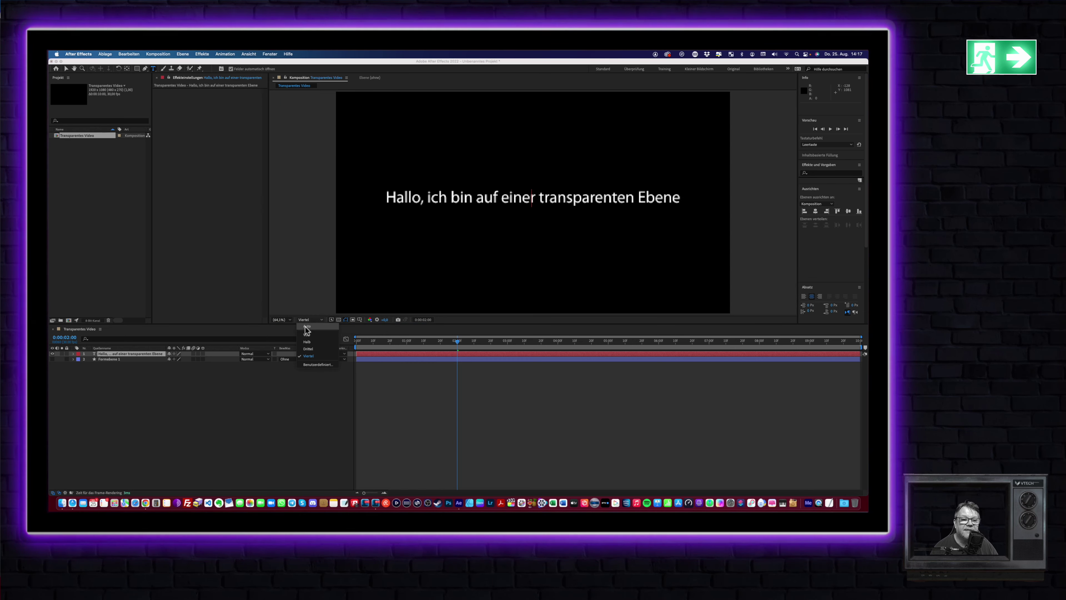
{"action": "left_click", "coordinate": [305, 335]}
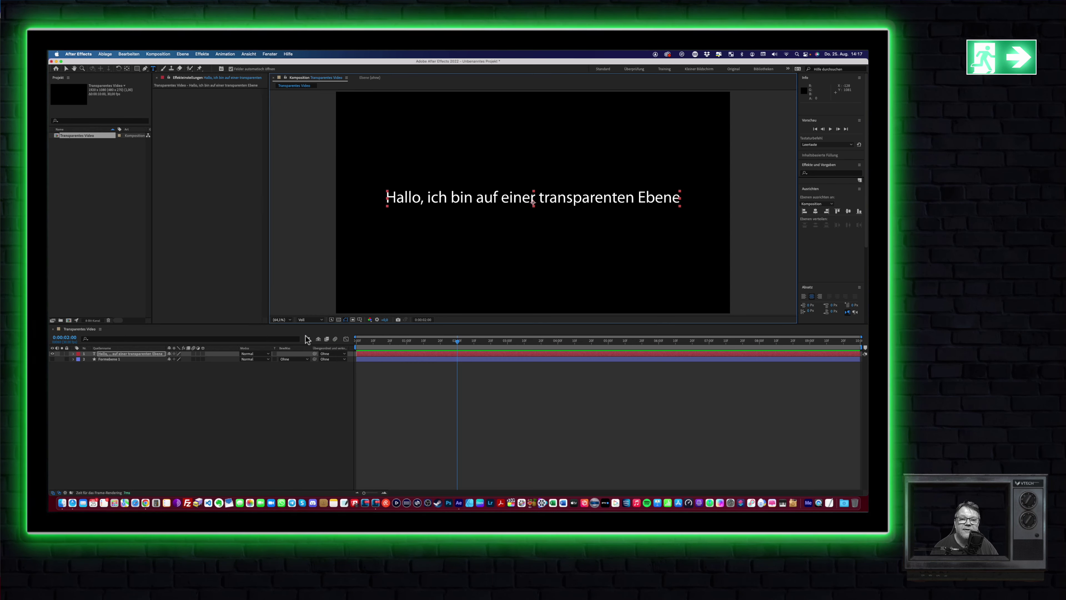
{"action": "left_click", "coordinate": [305, 319]}
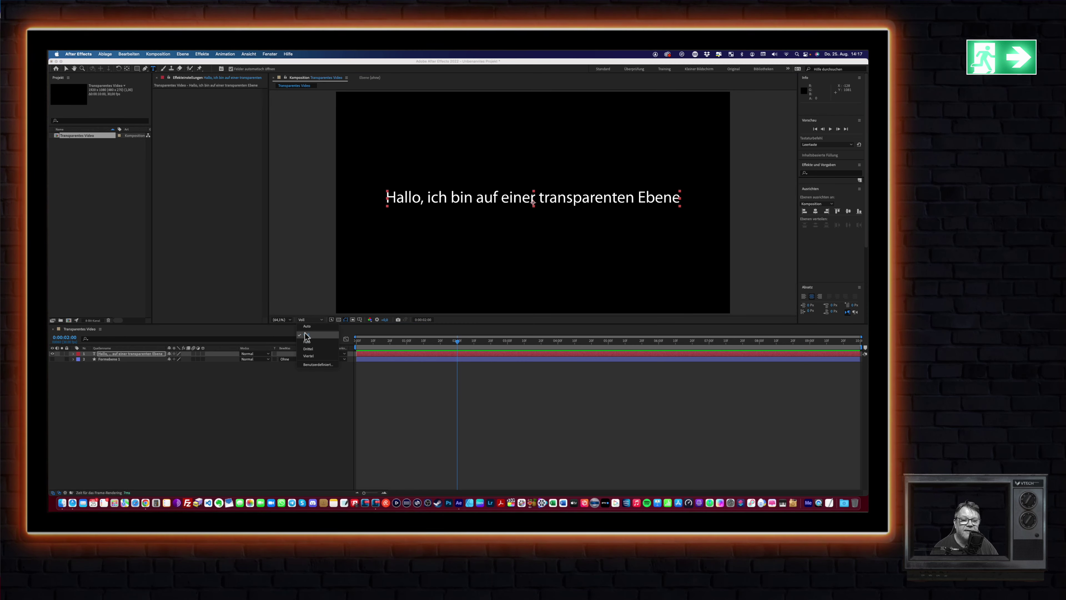
{"action": "left_click", "coordinate": [307, 356]}
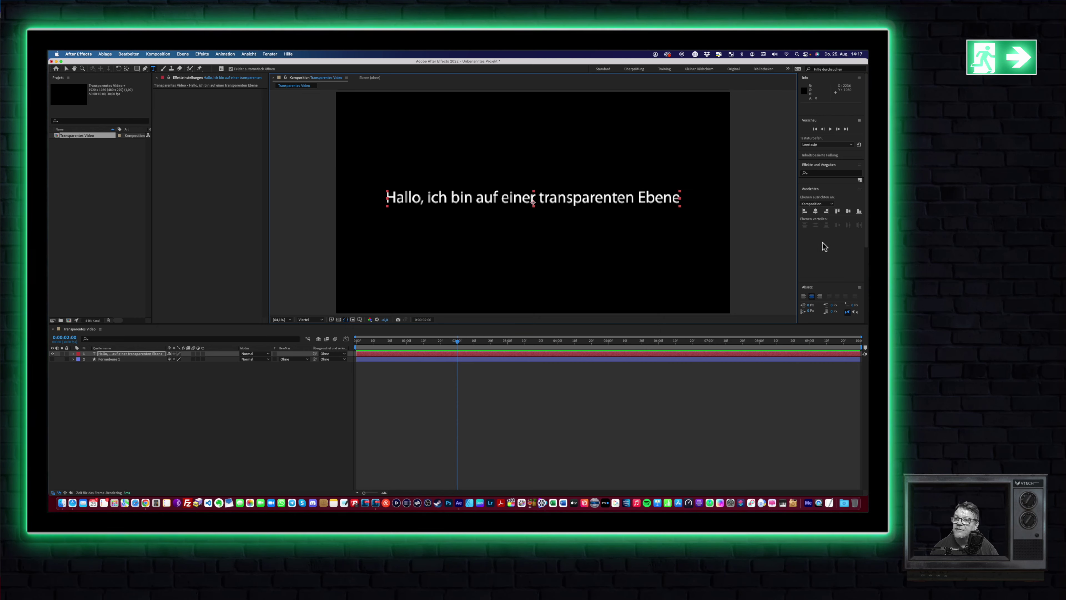
- Centre the text vertically, unhide the red rectangle layer, and scrub to watch it grow
{"action": "left_click", "coordinate": [847, 211]}
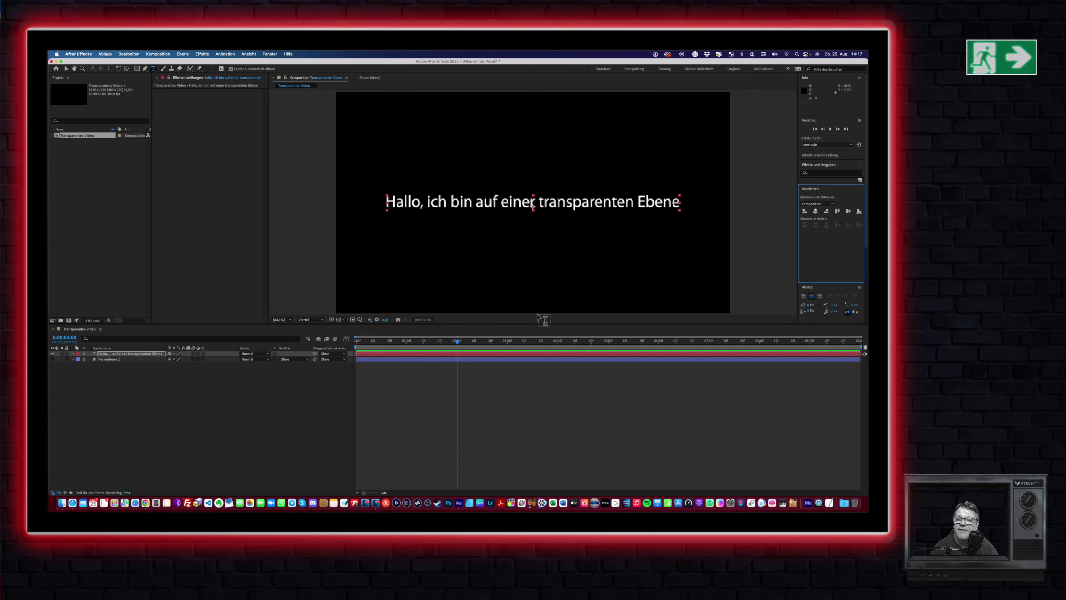
{"action": "left_click_drag", "start_coordinate": [459, 344], "coordinate": [368, 343]}
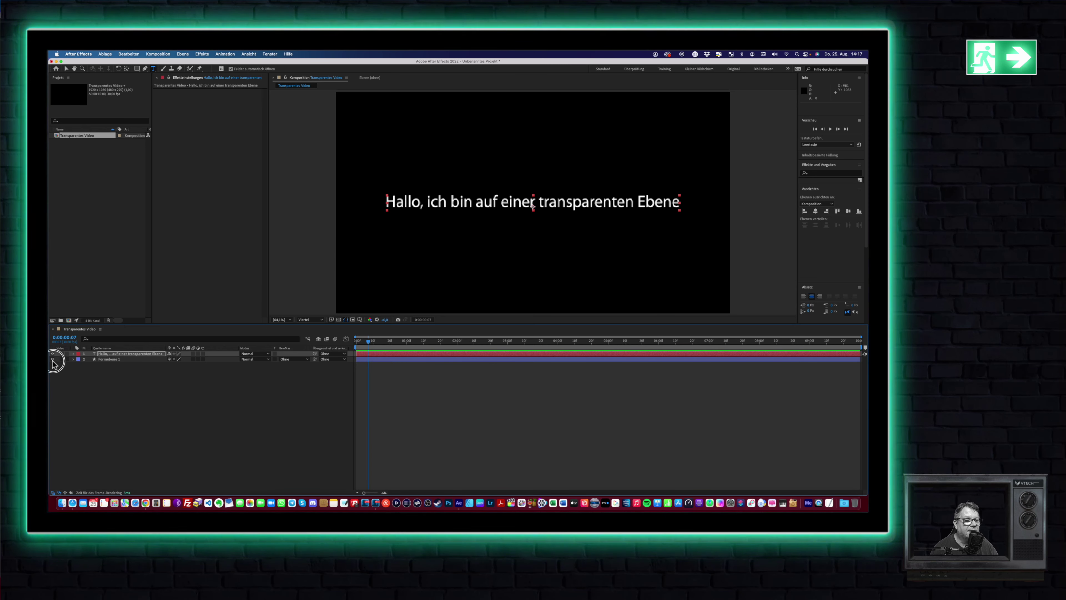
{"action": "left_click", "coordinate": [52, 359]}
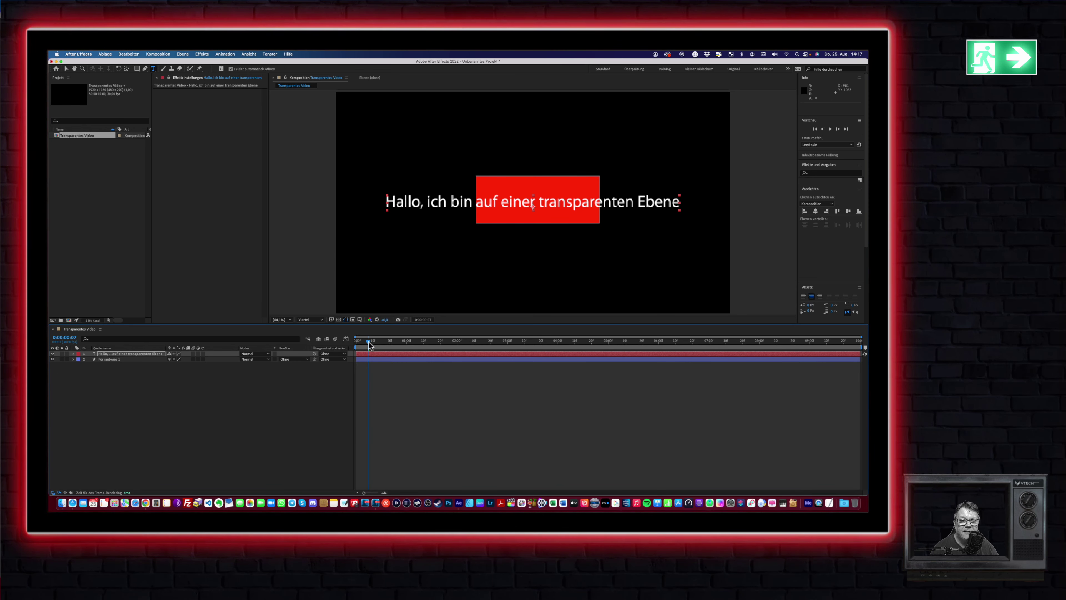
{"action": "left_click_drag", "start_coordinate": [365, 342], "coordinate": [425, 343]}
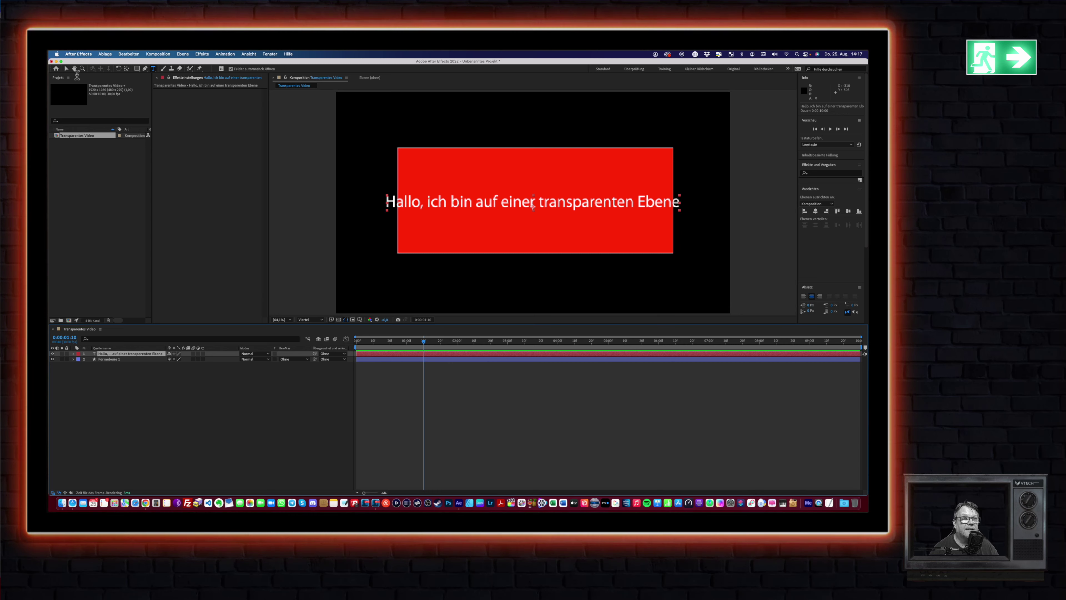
- Move the text line down beneath the red rectangle and select its text for editing
{"action": "key", "text": "v"}
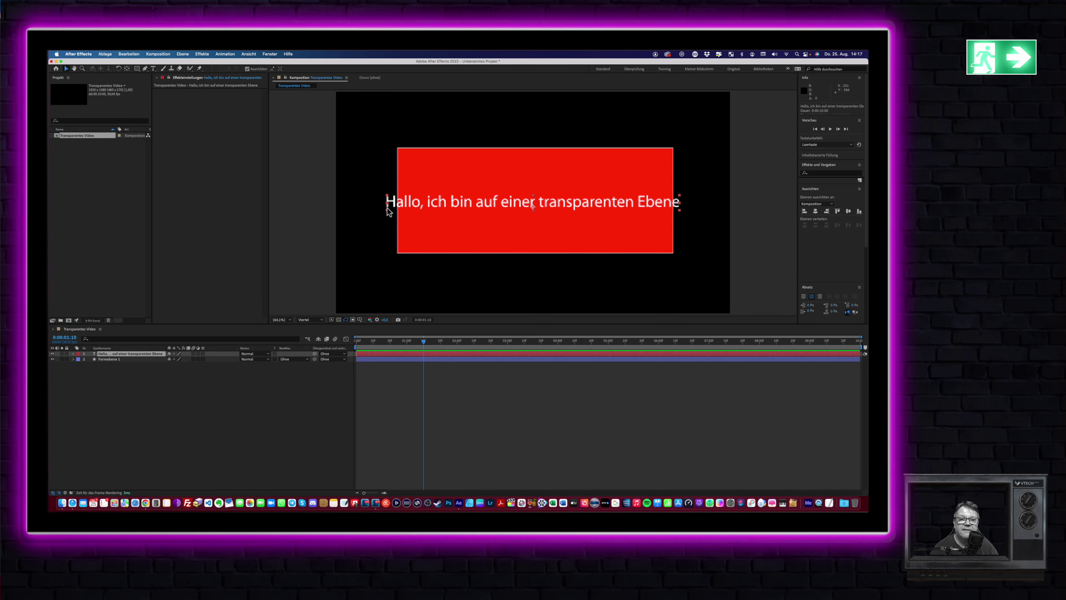
{"action": "left_click_drag", "start_coordinate": [464, 200], "coordinate": [469, 277]}
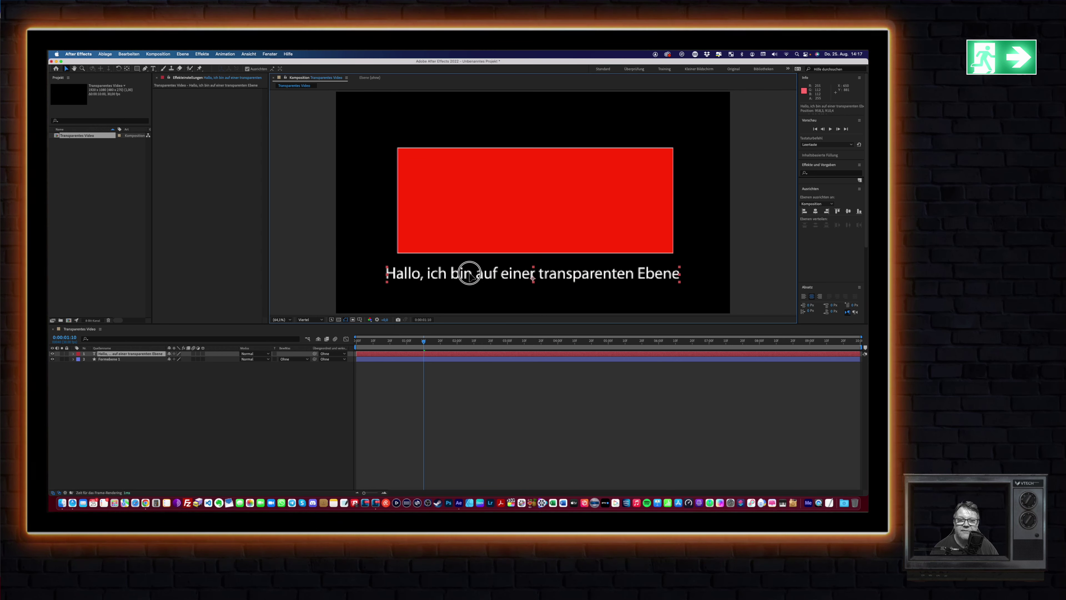
{"action": "left_click_drag", "start_coordinate": [469, 278], "coordinate": [470, 279]}
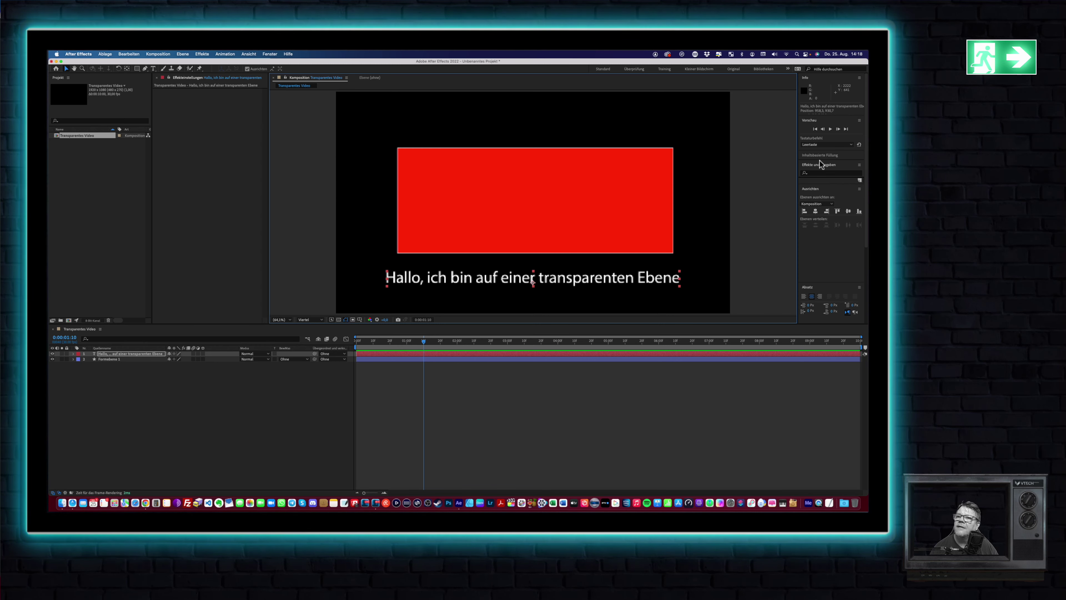
{"action": "double_click", "coordinate": [473, 280]}
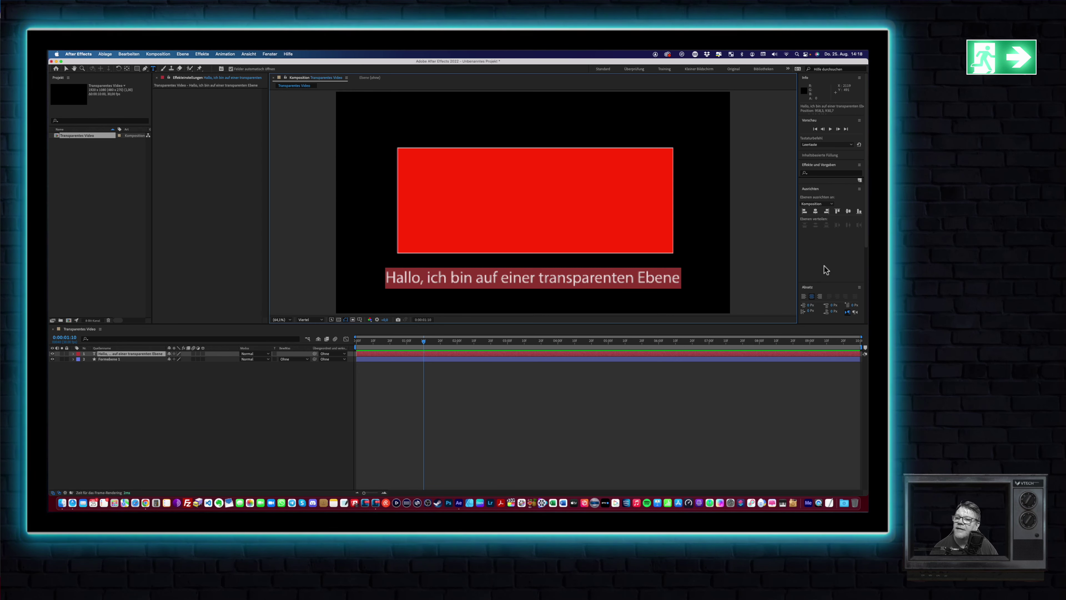
- Set the text font to Arial Black in the Zeichen panel
{"action": "scroll", "coordinate": [826, 268], "scroll_direction": "down", "scroll_amount": 3}
{"action": "scroll", "coordinate": [825, 268], "scroll_direction": "down", "scroll_amount": 2}
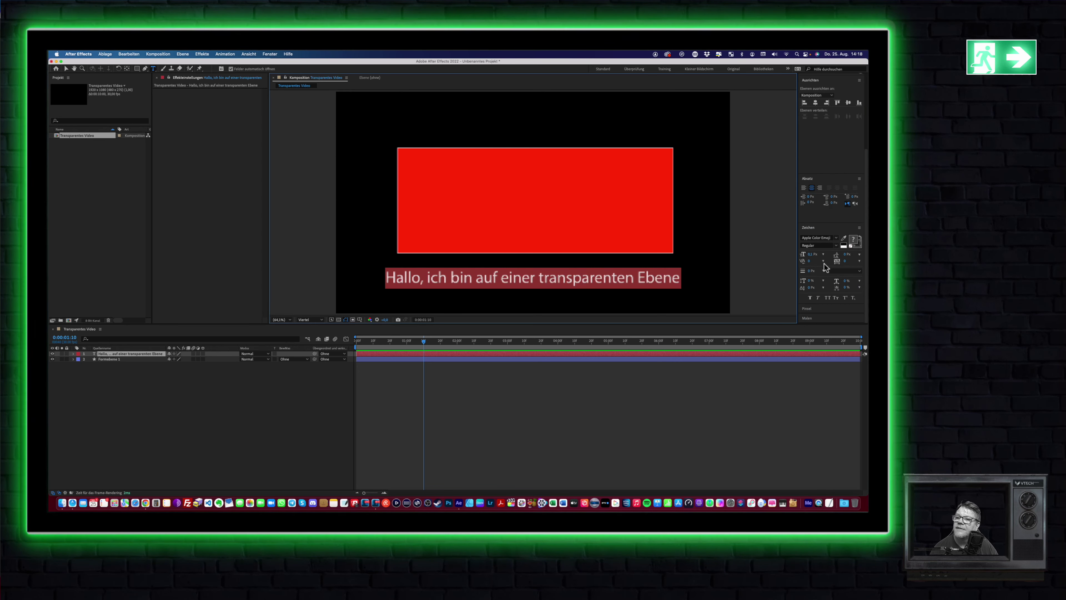
{"action": "left_click", "coordinate": [837, 239]}
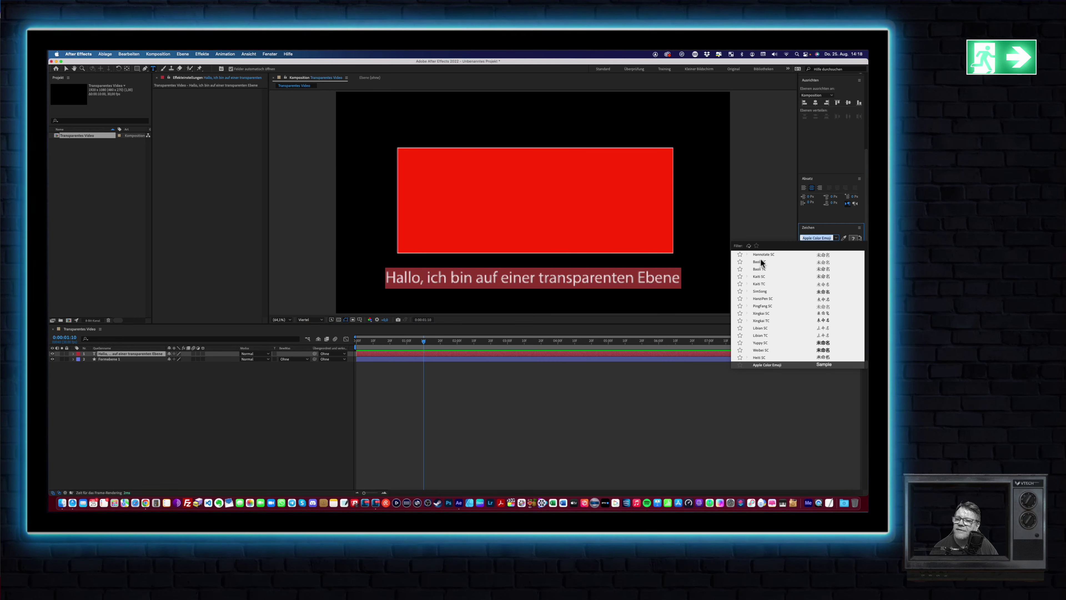
{"action": "scroll", "coordinate": [765, 309], "scroll_direction": "up", "scroll_amount": 3}
{"action": "scroll", "coordinate": [766, 309], "scroll_direction": "up", "scroll_amount": 3}
{"action": "scroll", "coordinate": [765, 308], "scroll_direction": "up", "scroll_amount": 3}
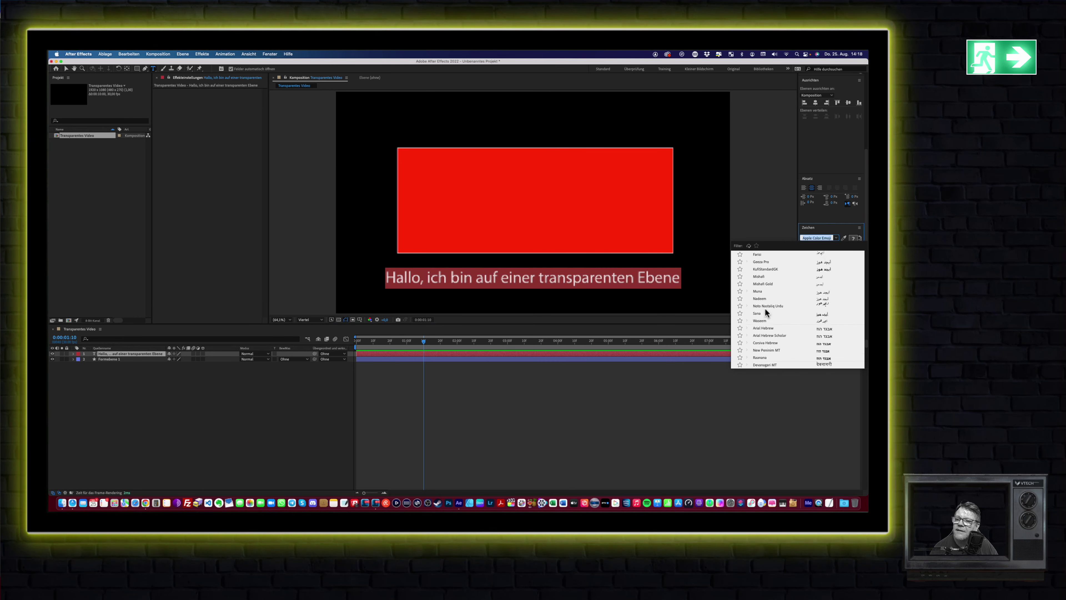
{"action": "scroll", "coordinate": [765, 307], "scroll_direction": "up", "scroll_amount": 3}
{"action": "scroll", "coordinate": [765, 306], "scroll_direction": "up", "scroll_amount": 10}
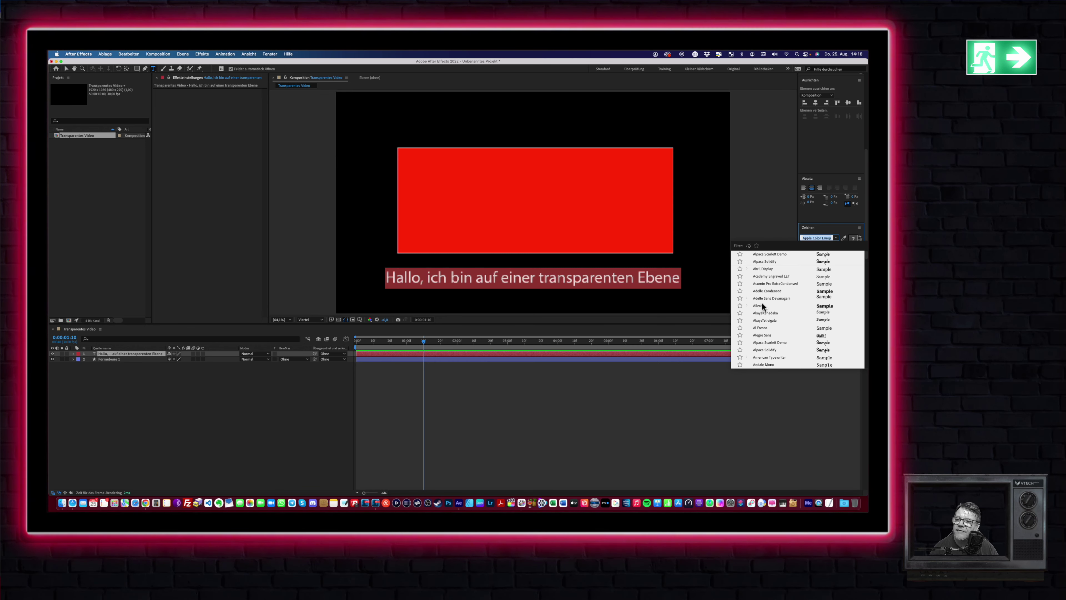
{"action": "scroll", "coordinate": [765, 326], "scroll_direction": "down", "scroll_amount": 10}
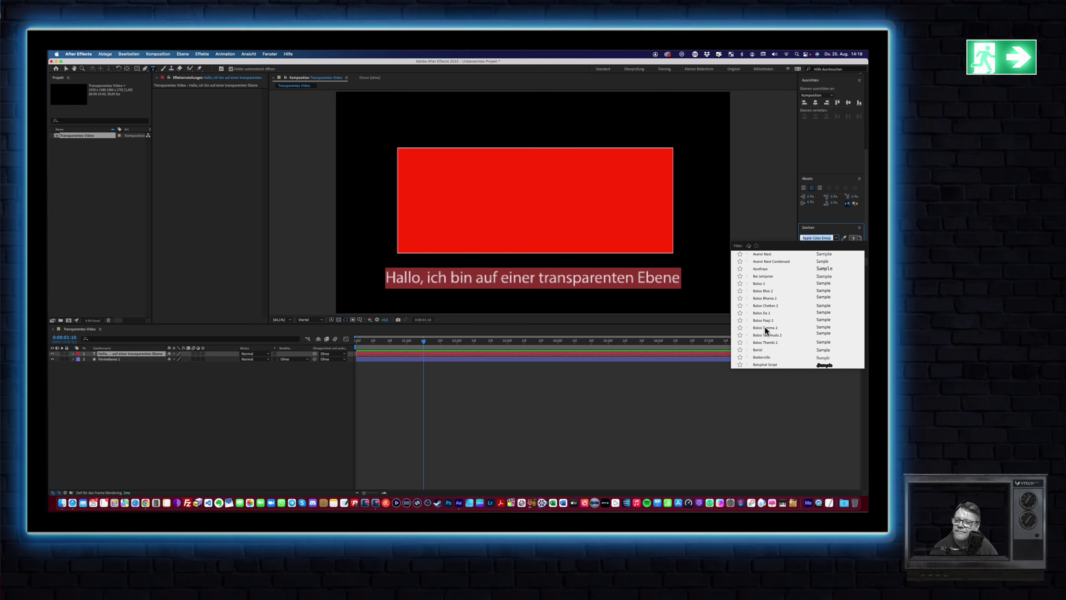
{"action": "scroll", "coordinate": [762, 332], "scroll_direction": "down", "scroll_amount": 2}
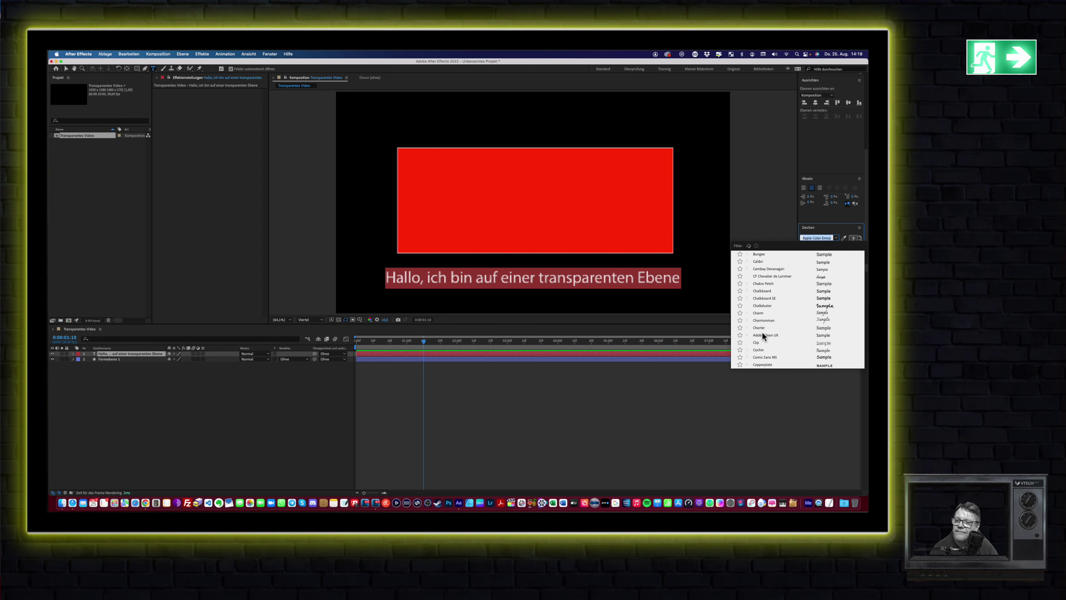
{"action": "scroll", "coordinate": [762, 334], "scroll_direction": "up", "scroll_amount": 10}
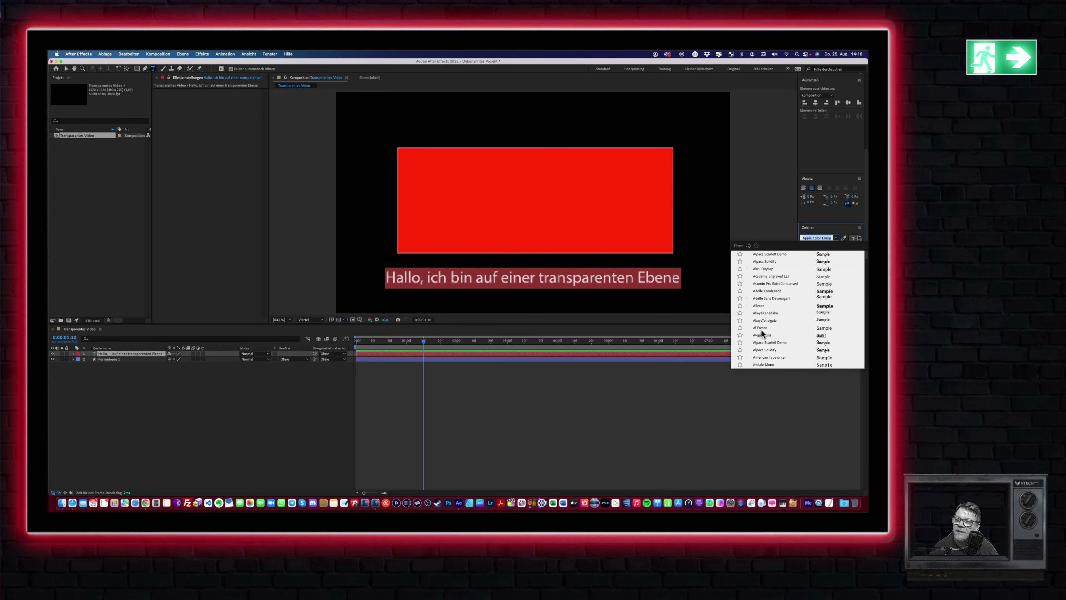
{"action": "scroll", "coordinate": [762, 333], "scroll_direction": "down", "scroll_amount": 2}
{"action": "scroll", "coordinate": [762, 334], "scroll_direction": "down", "scroll_amount": 2}
{"action": "scroll", "coordinate": [762, 333], "scroll_direction": "down", "scroll_amount": 2}
{"action": "scroll", "coordinate": [762, 334], "scroll_direction": "down", "scroll_amount": 2}
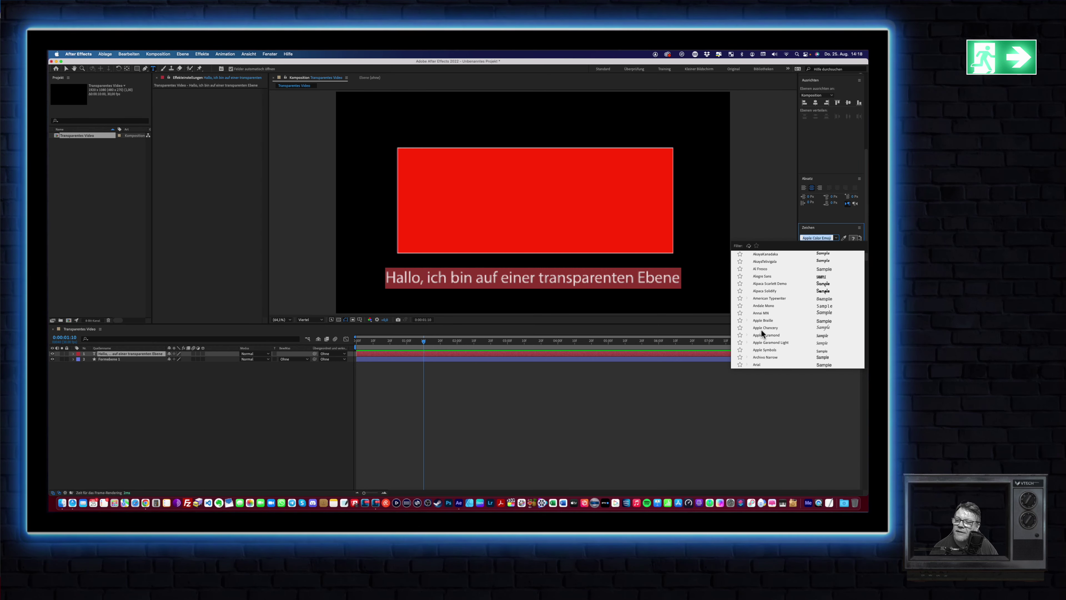
{"action": "scroll", "coordinate": [762, 333], "scroll_direction": "down", "scroll_amount": 2}
{"action": "scroll", "coordinate": [762, 334], "scroll_direction": "down", "scroll_amount": 2}
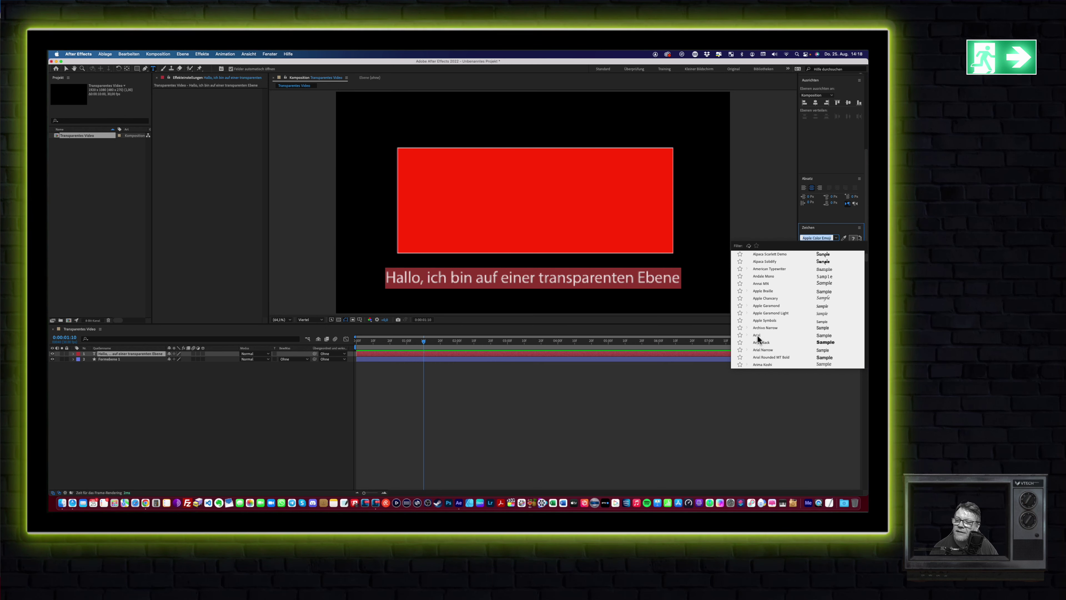
{"action": "left_click", "coordinate": [760, 341]}
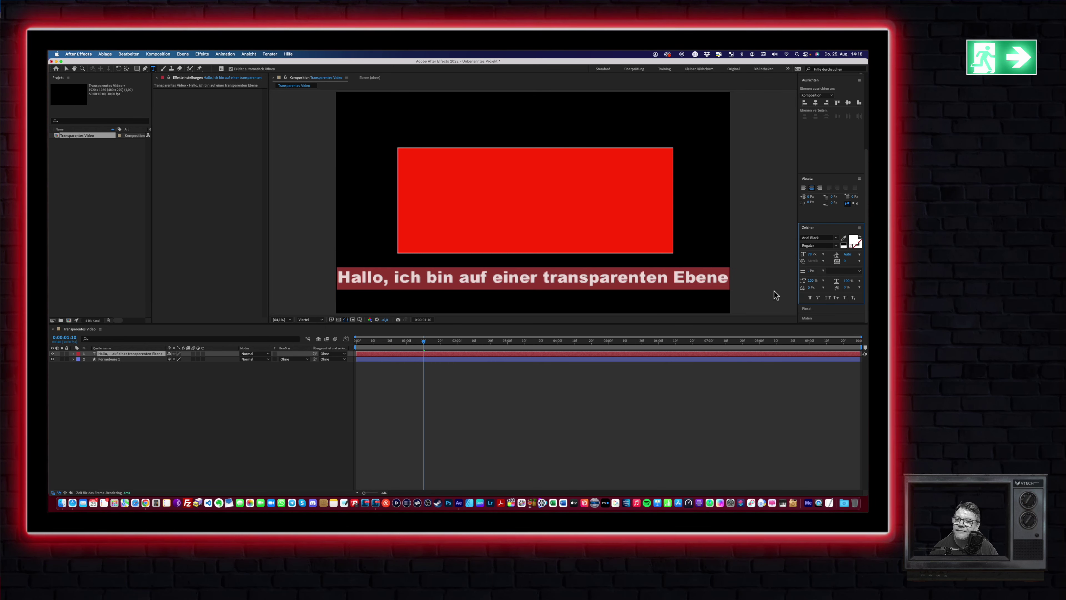
- Change the text font to Arial with the Bold style
{"action": "left_click", "coordinate": [837, 239]}
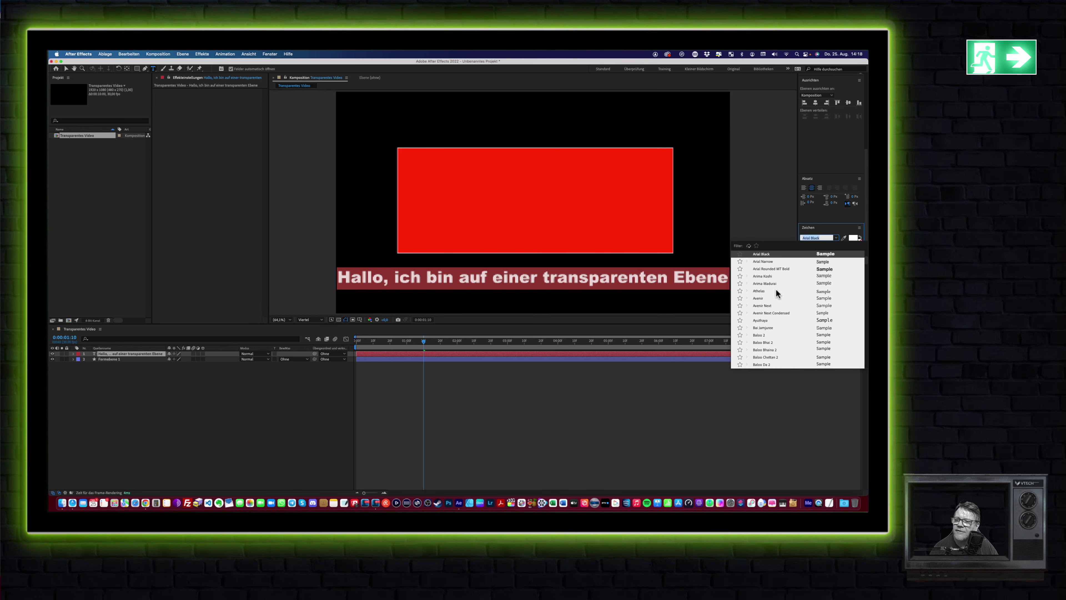
{"action": "scroll", "coordinate": [767, 303], "scroll_direction": "up", "scroll_amount": 3}
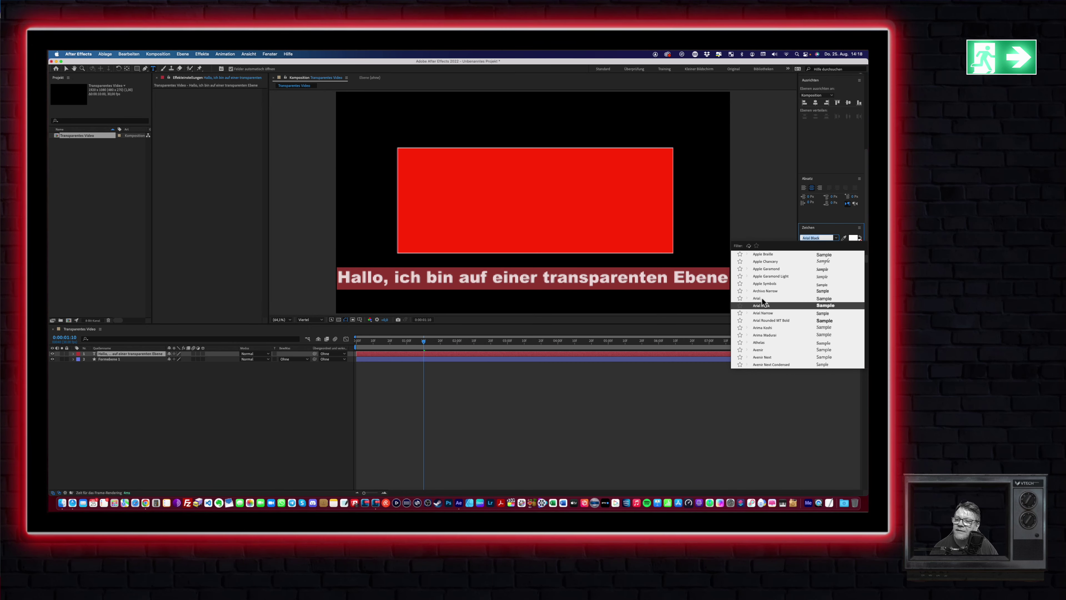
{"action": "left_click", "coordinate": [761, 297]}
{"action": "left_click", "coordinate": [836, 245]}
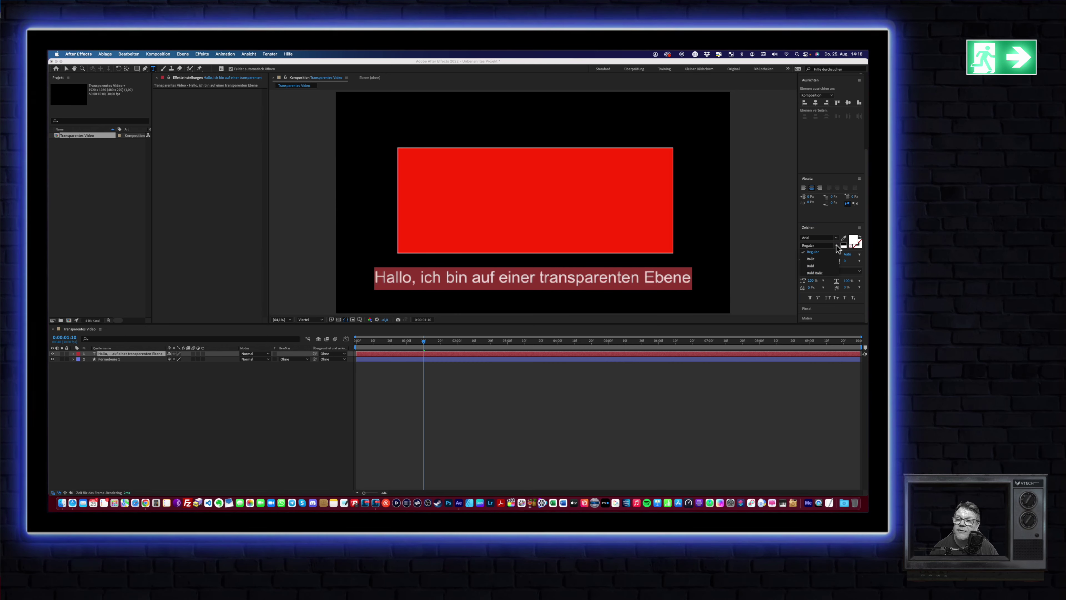
{"action": "left_click", "coordinate": [813, 263]}
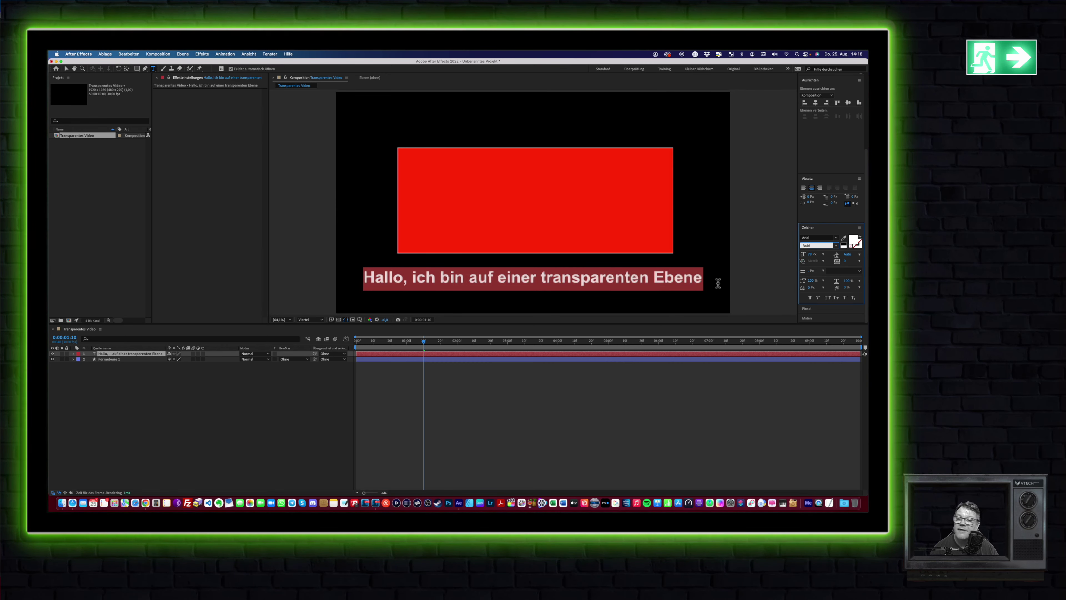
- Reduce the text size to 50 px and deselect the layer
{"action": "left_click_drag", "start_coordinate": [812, 254], "coordinate": [802, 254]}
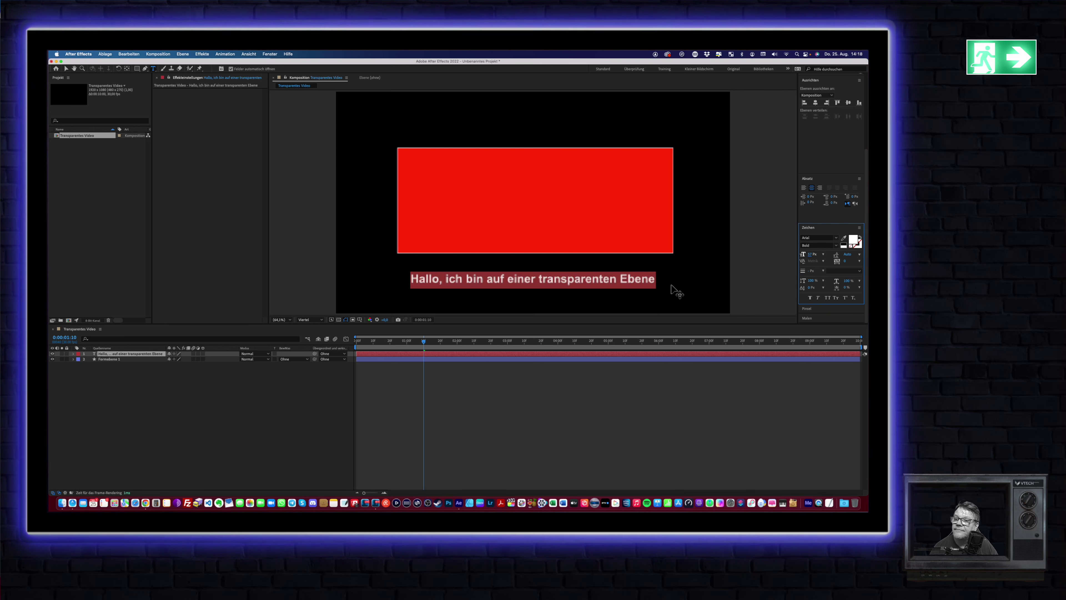
{"action": "left_click", "coordinate": [811, 255]}
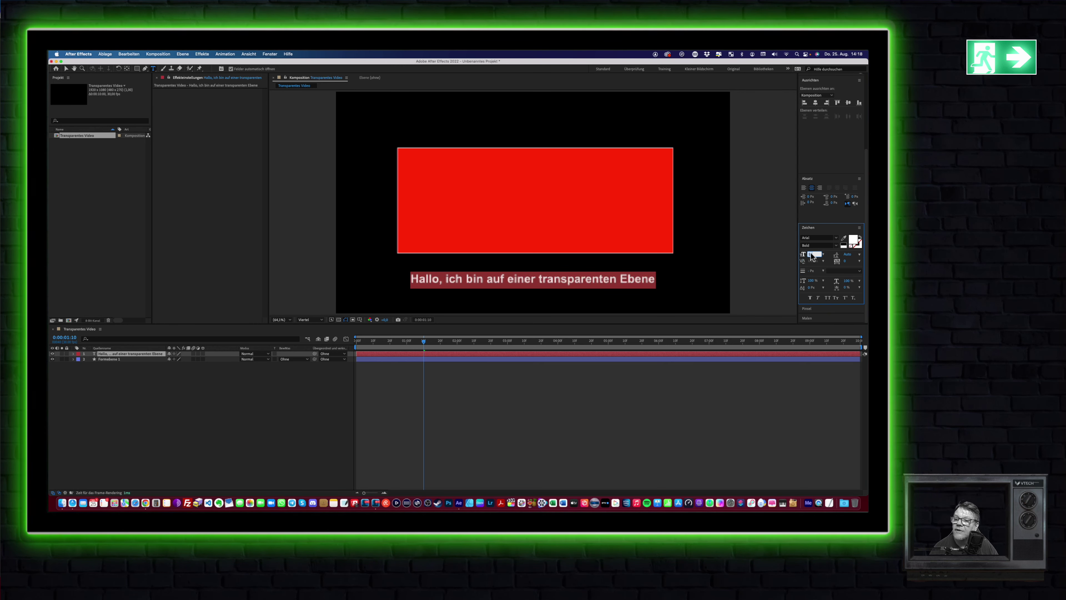
{"action": "type", "text": "50"}
{"action": "key", "text": "Return"}
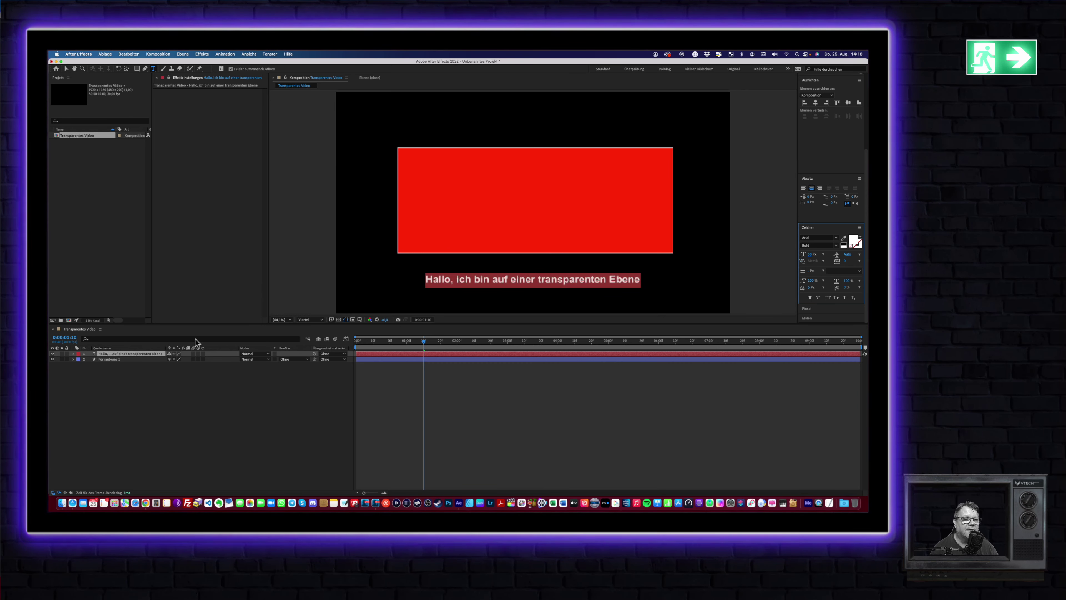
{"action": "left_click", "coordinate": [228, 385]}
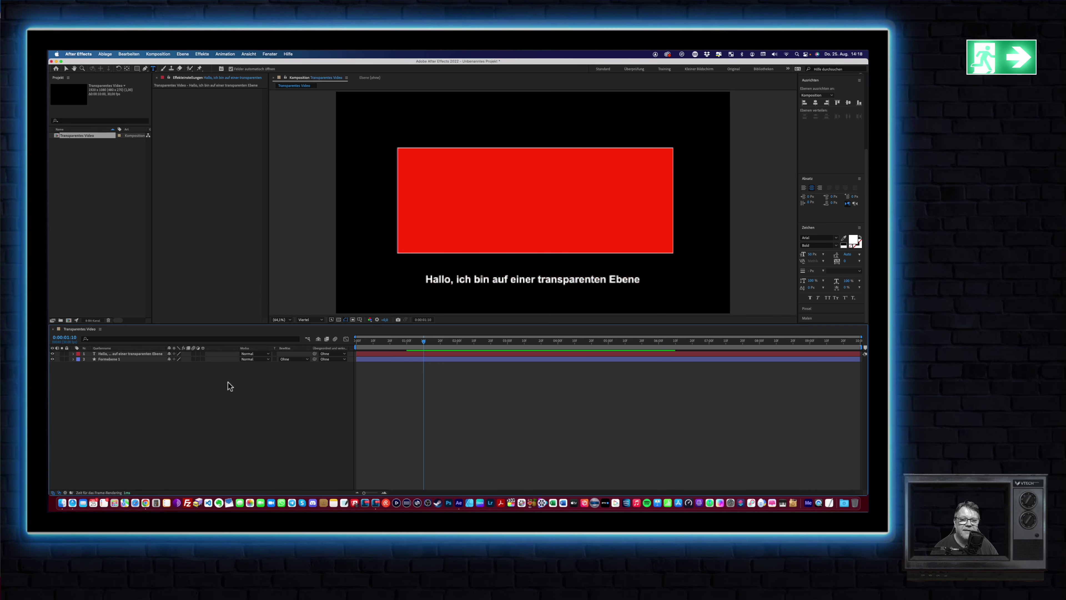
- Set the viewer preview resolution to Voll
{"action": "left_click", "coordinate": [307, 320]}
{"action": "left_click", "coordinate": [308, 335]}
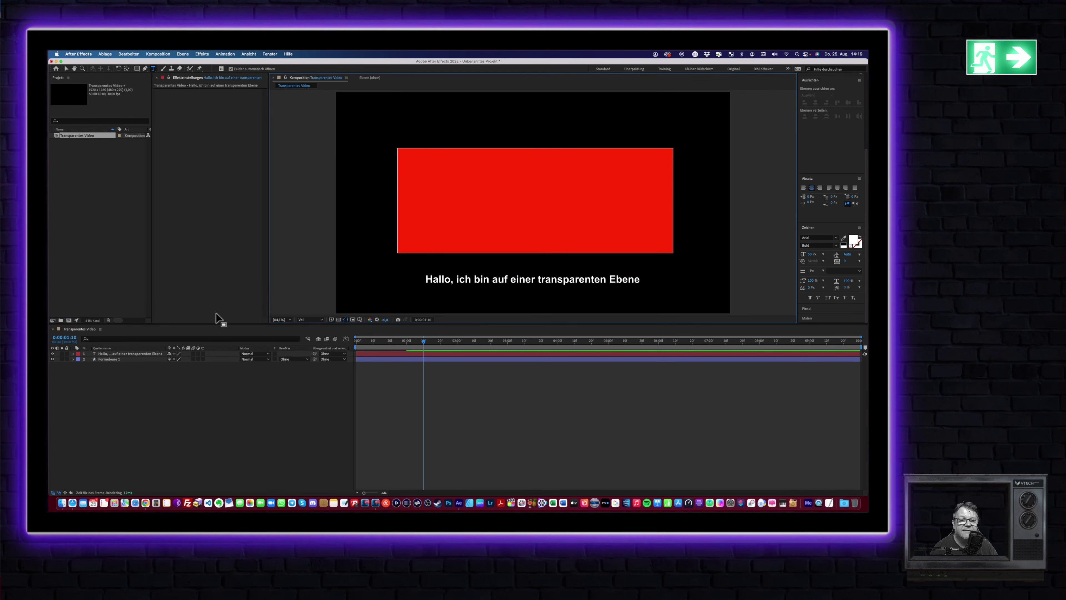
{"action": "left_click", "coordinate": [66, 69]}
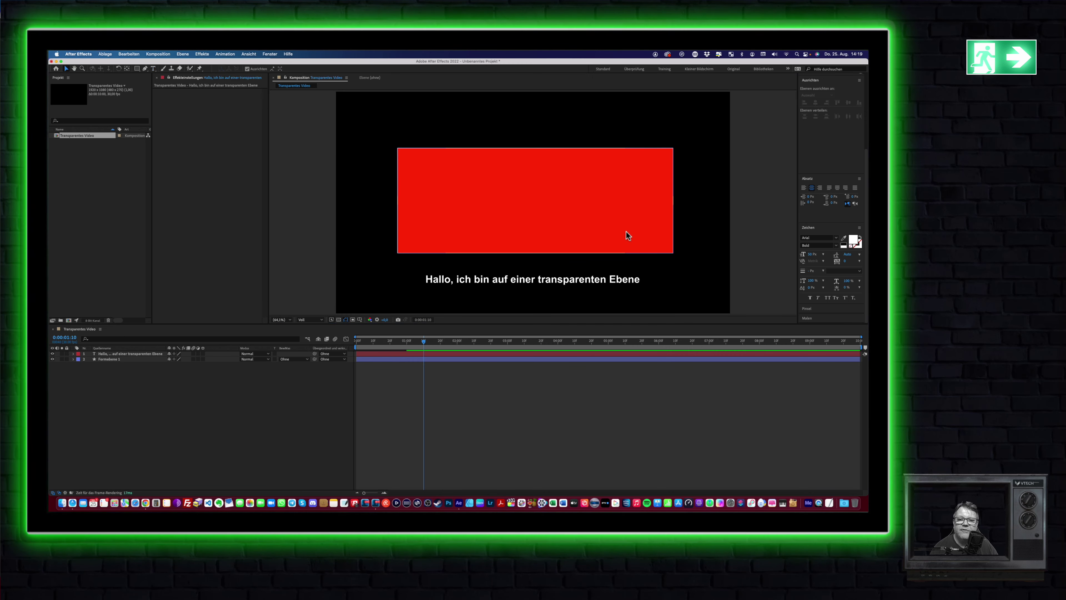
- Centre the text layer horizontally, expand both layers' properties, and return to frame 0:00:00:00
{"action": "left_click", "coordinate": [540, 286]}
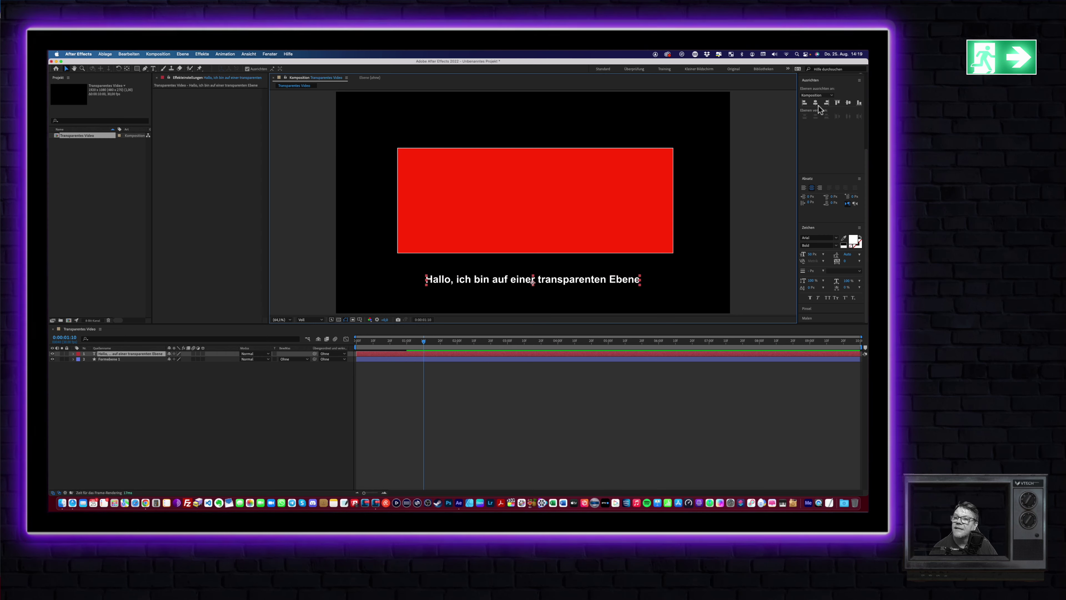
{"action": "left_click", "coordinate": [815, 103]}
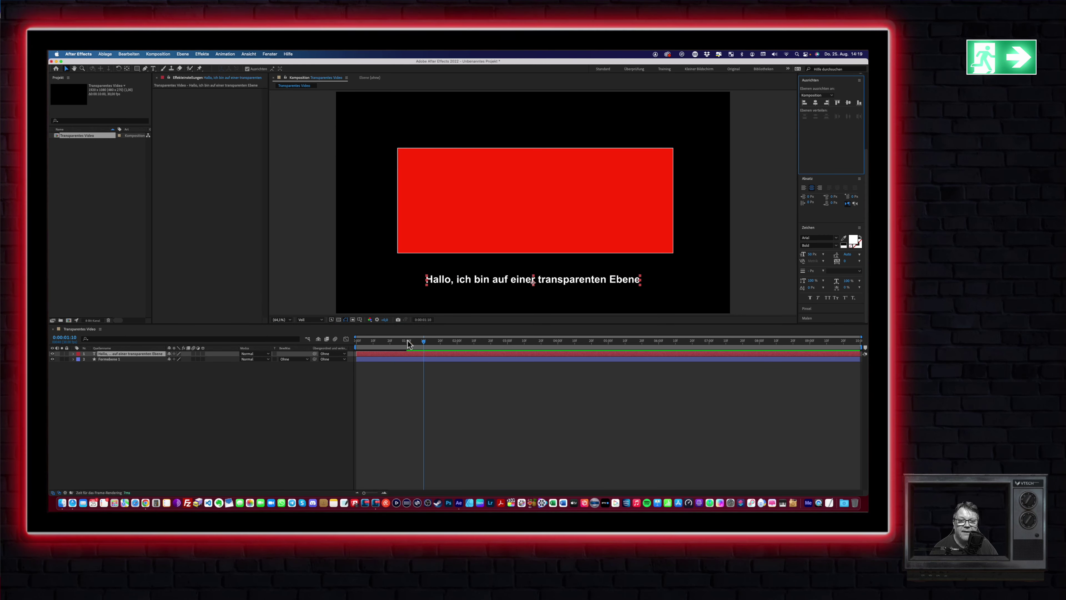
{"action": "left_click", "coordinate": [74, 359]}
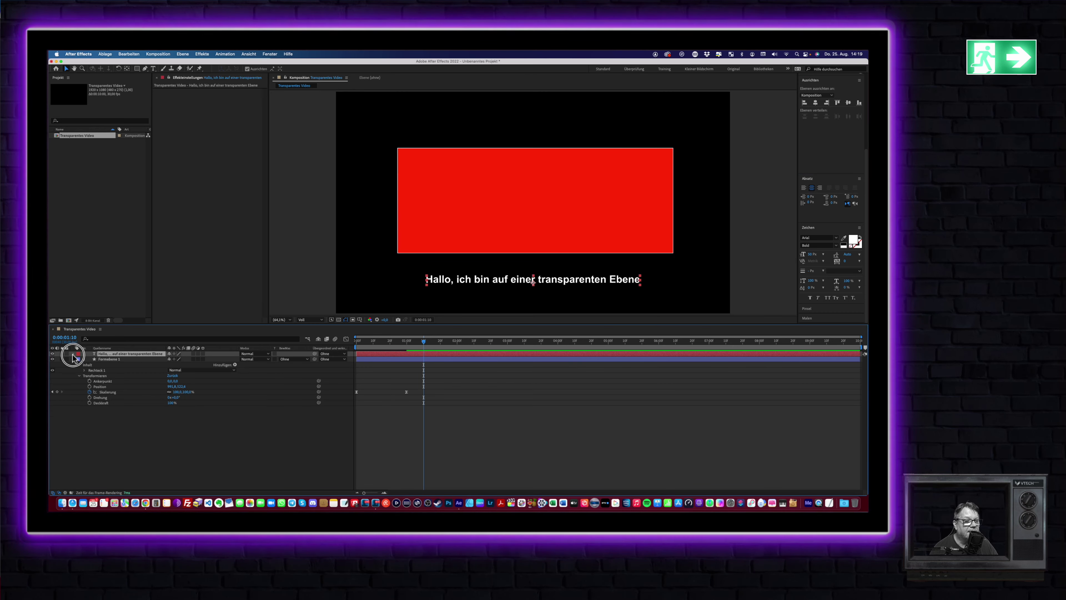
{"action": "left_click", "coordinate": [74, 354]}
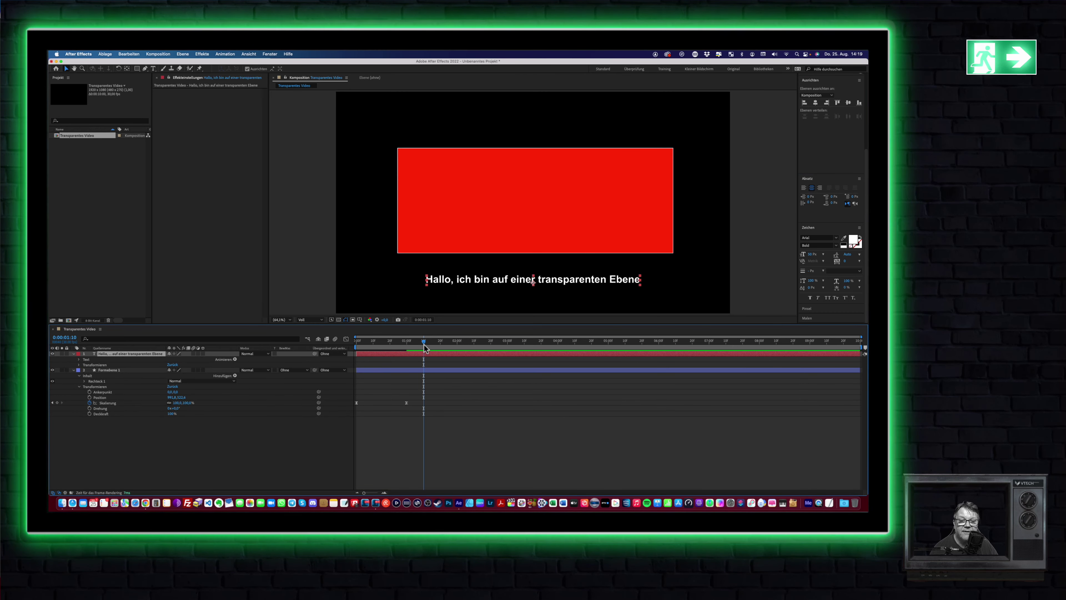
{"action": "left_click_drag", "start_coordinate": [425, 344], "coordinate": [347, 349]}
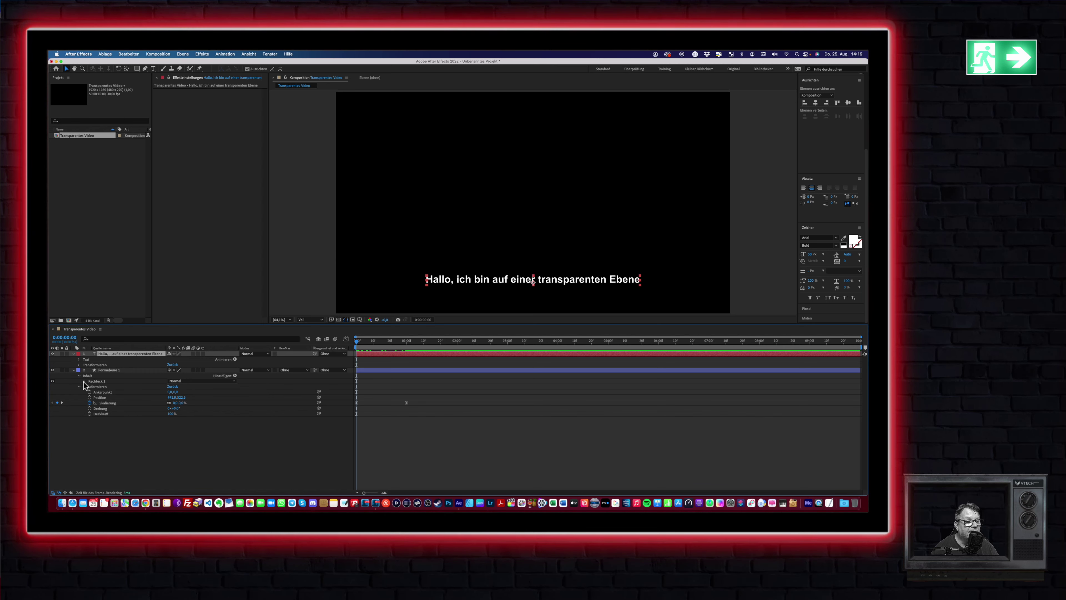
- Keyframe the text's Opacity at 0% on the first frame and 100% at one second
{"action": "left_click", "coordinate": [79, 364]}
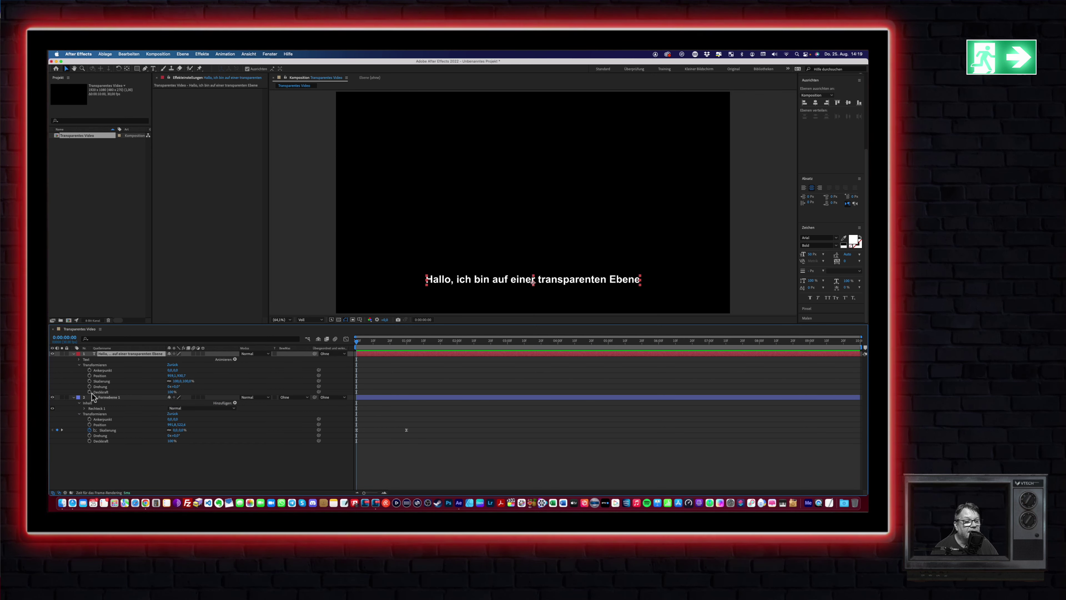
{"action": "left_click", "coordinate": [90, 392]}
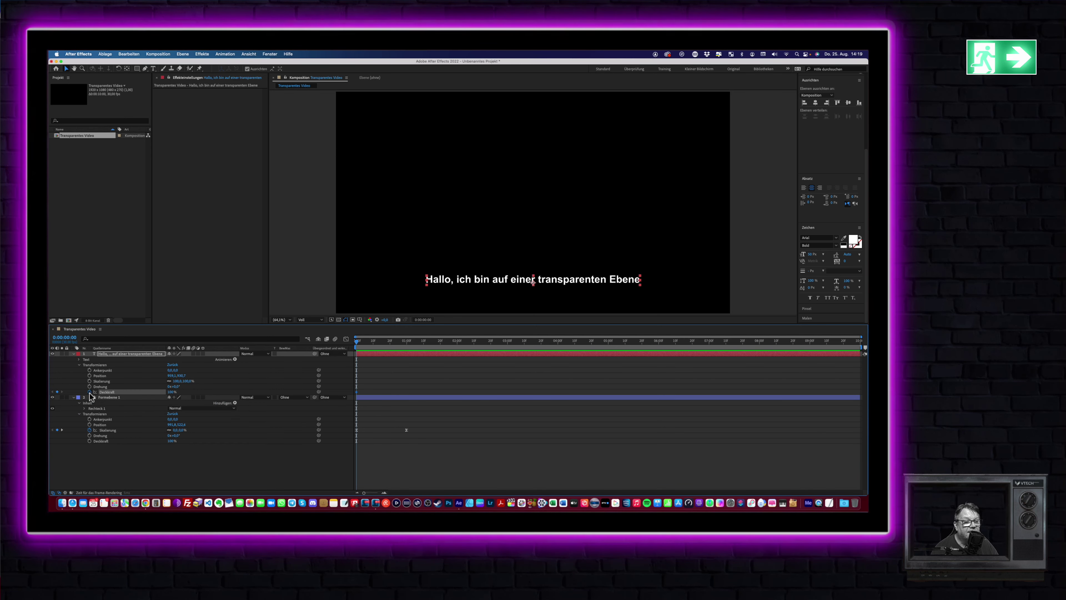
{"action": "left_click", "coordinate": [171, 392]}
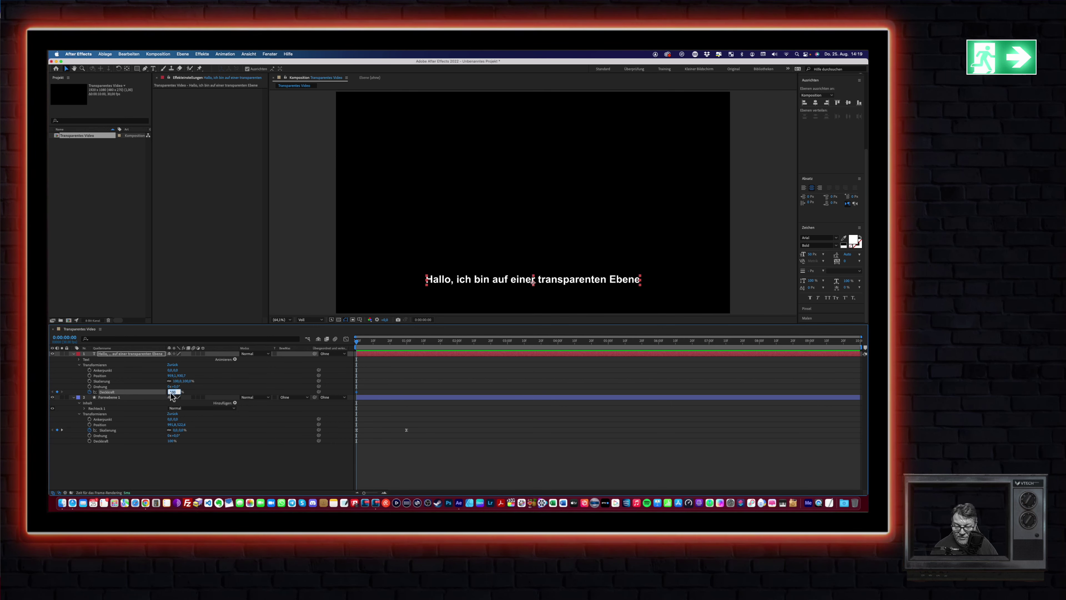
{"action": "type", "text": "0"}
{"action": "key", "text": "Return"}
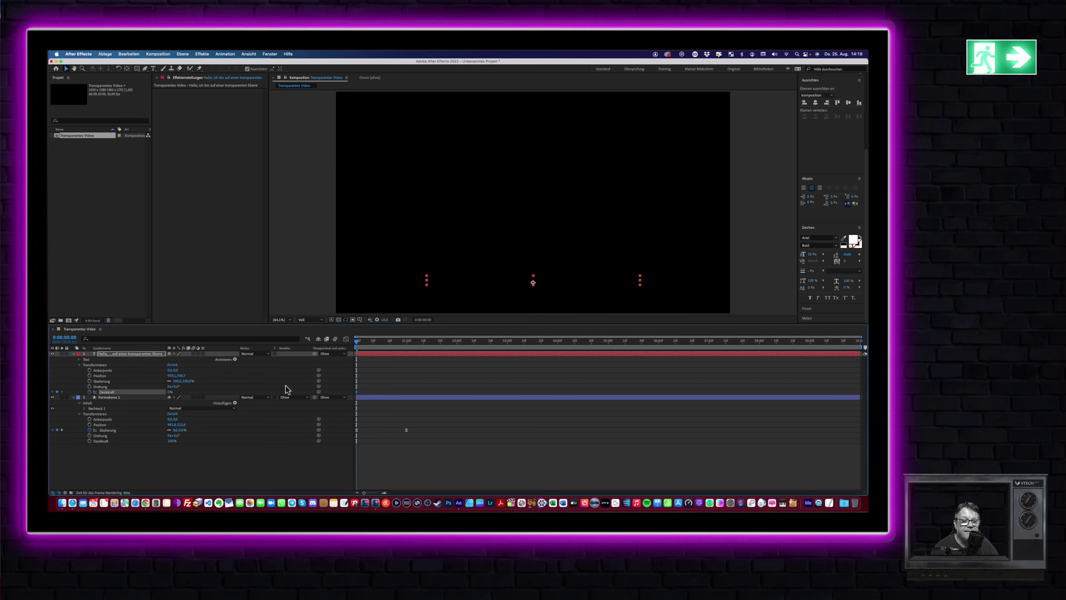
{"action": "left_click_drag", "start_coordinate": [356, 341], "coordinate": [407, 345]}
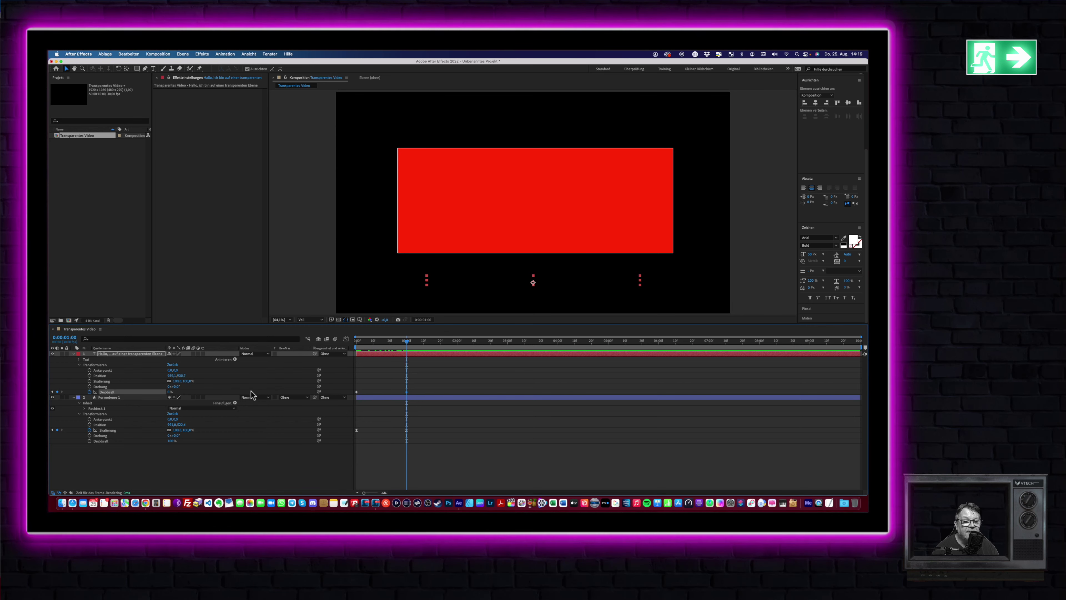
{"action": "left_click", "coordinate": [169, 392]}
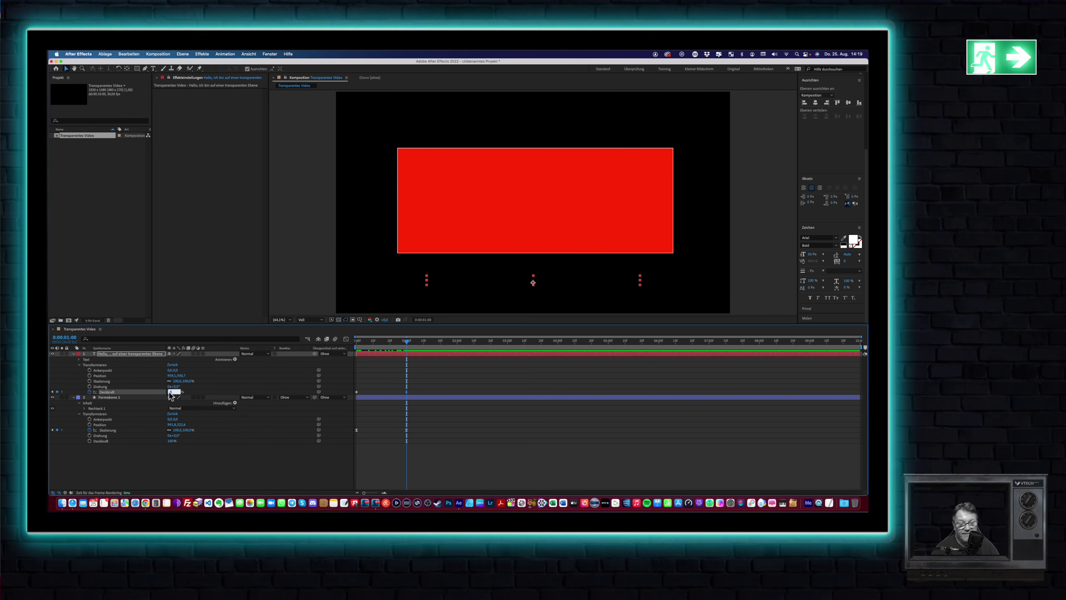
{"action": "type", "text": "100"}
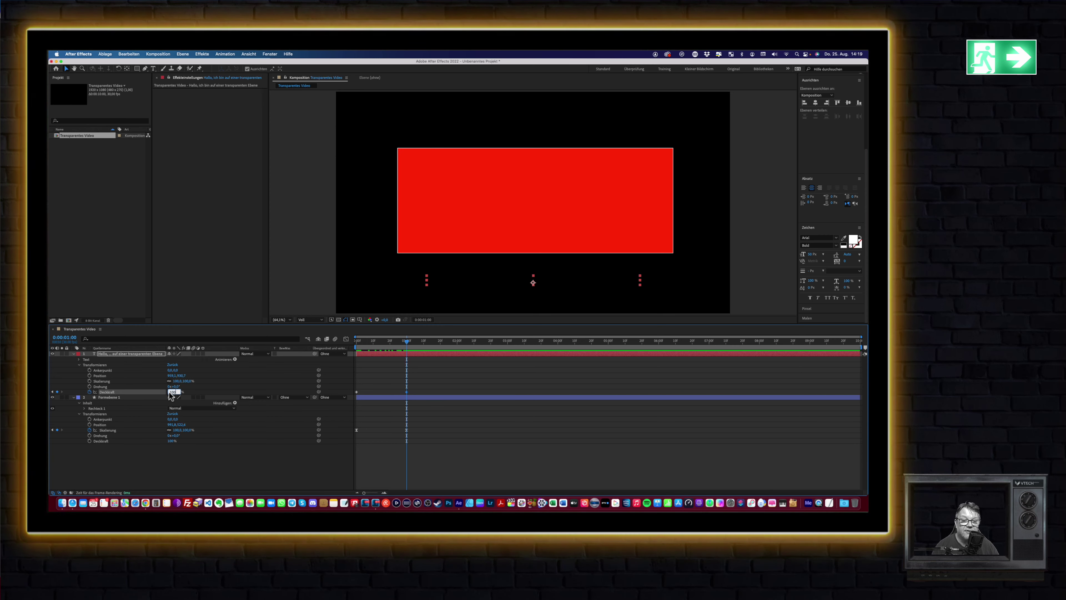
{"action": "key", "text": "Return"}
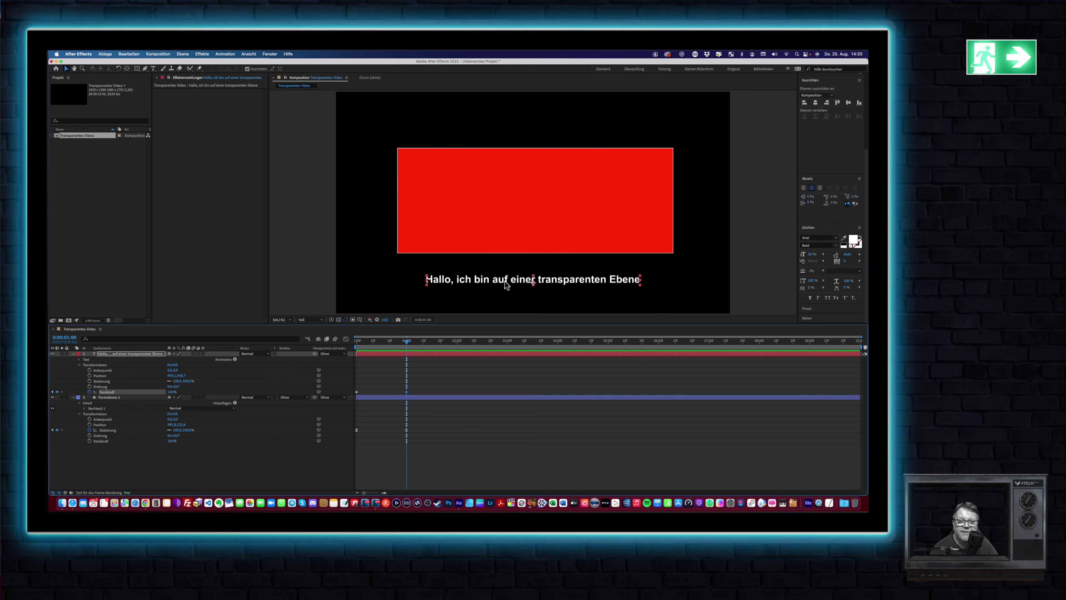
{"action": "left_click", "coordinate": [407, 342]}
{"action": "left_click_drag", "start_coordinate": [407, 342], "coordinate": [458, 344]}
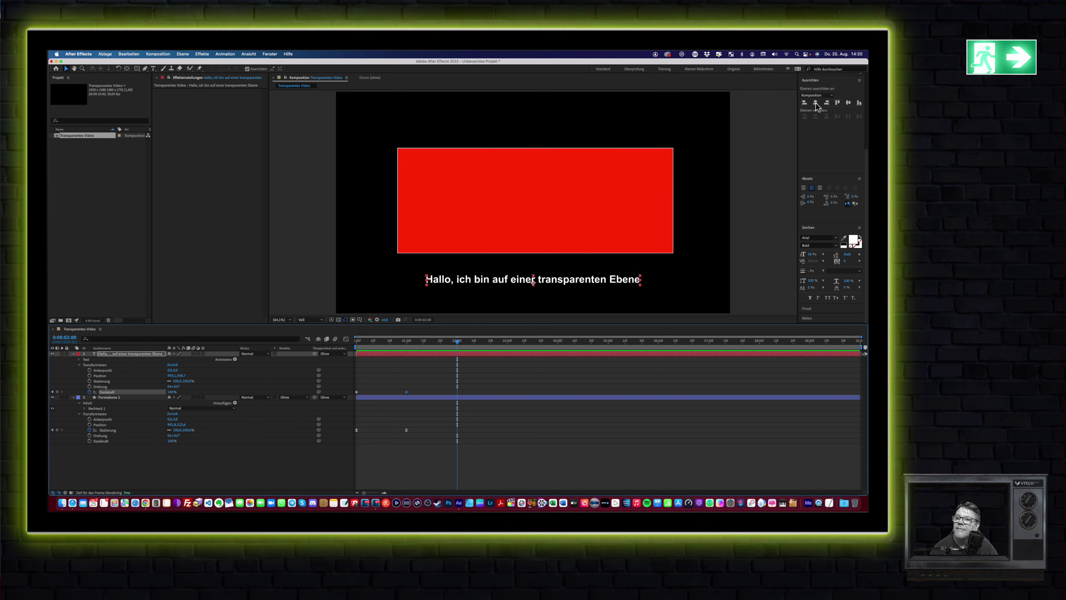
{"action": "left_click", "coordinate": [848, 103]}
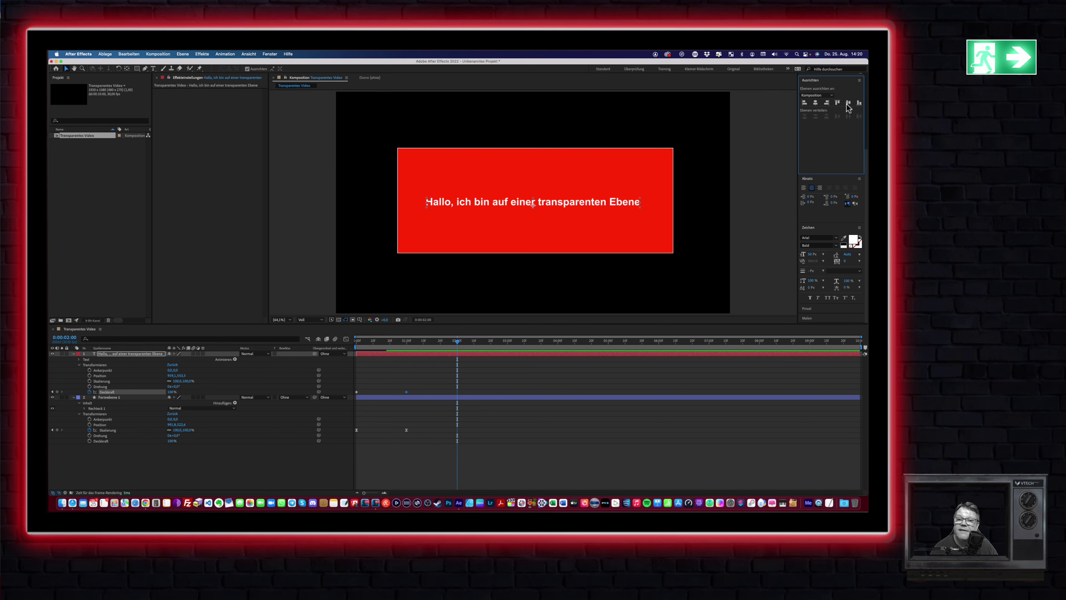
{"action": "left_click", "coordinate": [57, 391]}
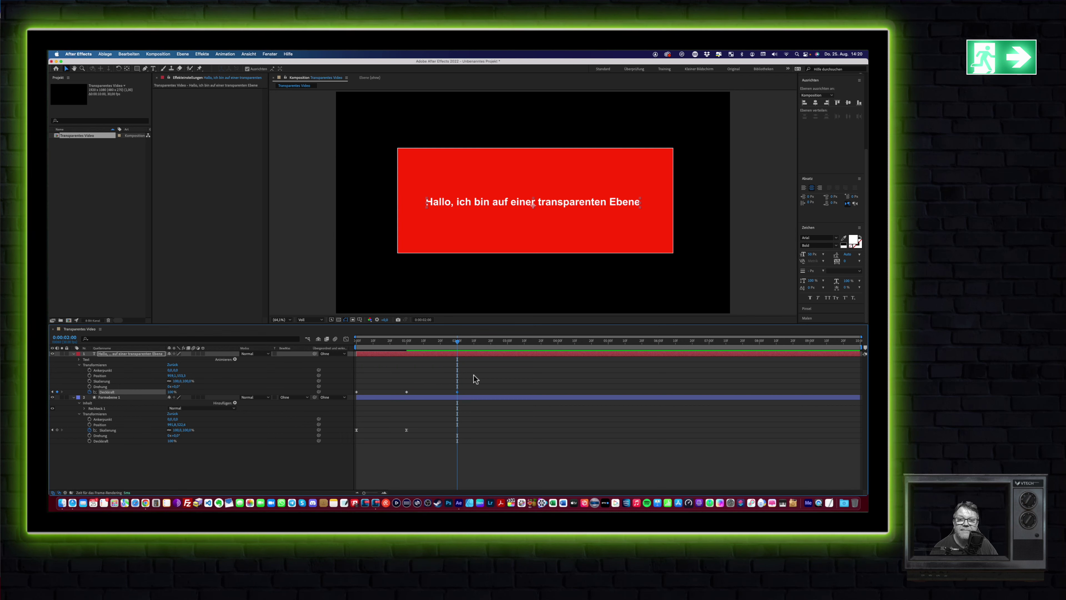
{"action": "mouse_move", "coordinate": [459, 343]}
{"action": "left_mouse_down"}
{"action": "mouse_move", "coordinate": [407, 343]}
{"action": "mouse_move", "coordinate": [457, 343]}
{"action": "left_mouse_up"}
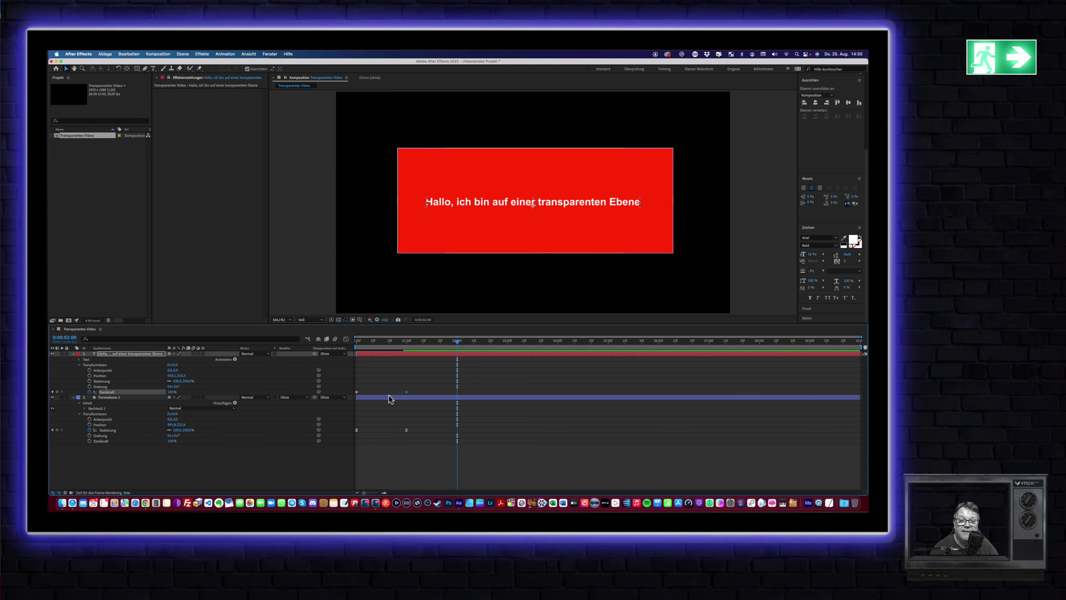
{"action": "left_click", "coordinate": [57, 392]}
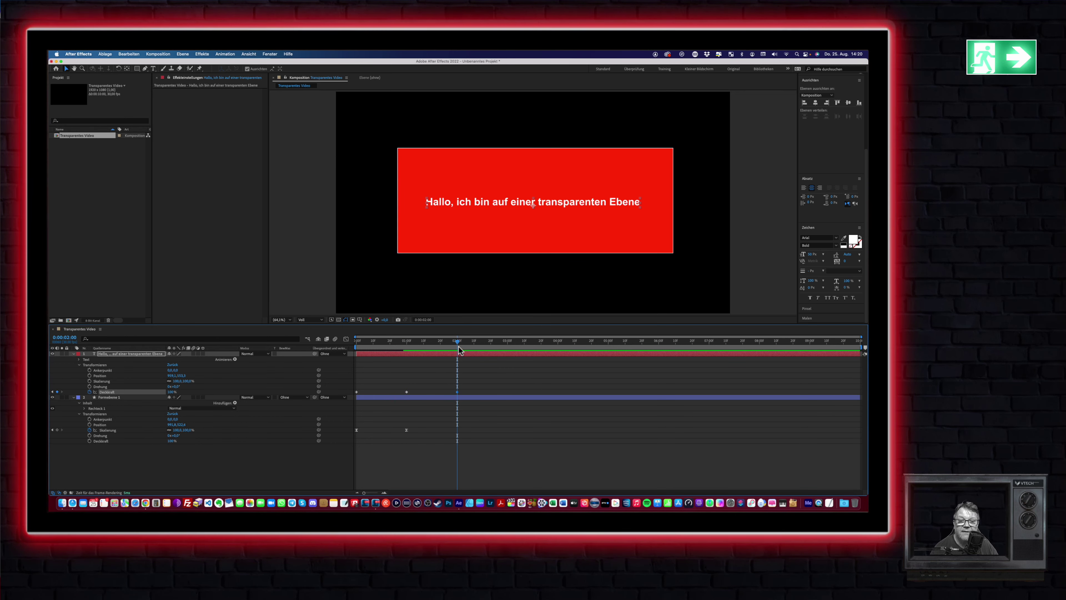
{"action": "mouse_move", "coordinate": [457, 345]}
{"action": "left_mouse_down"}
{"action": "mouse_move", "coordinate": [382, 354]}
{"action": "mouse_move", "coordinate": [407, 353]}
{"action": "left_mouse_up"}
{"action": "key", "text": "k"}
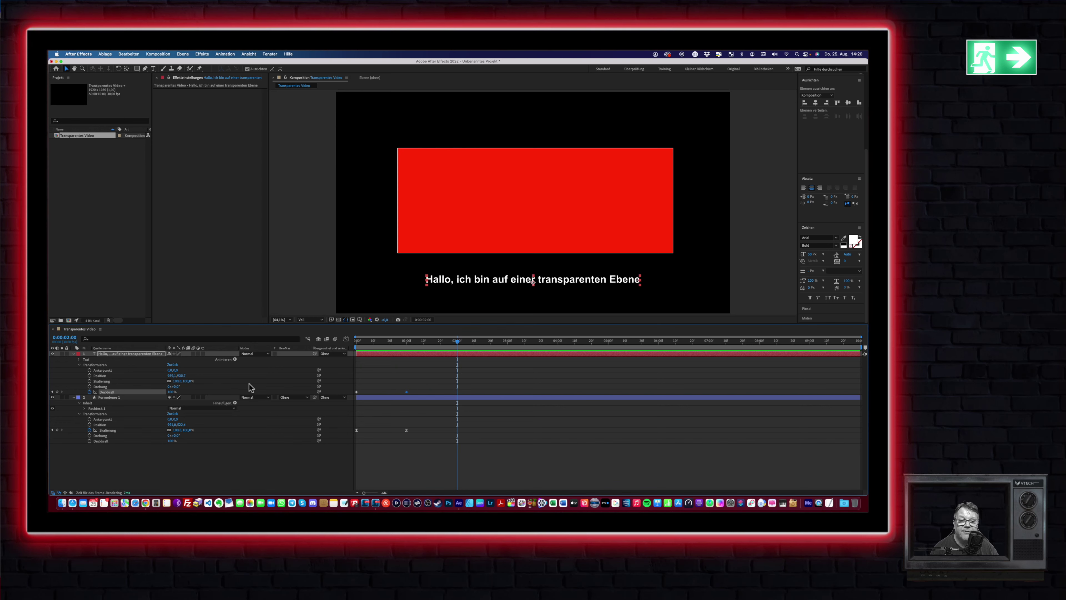
{"action": "left_click", "coordinate": [57, 391]}
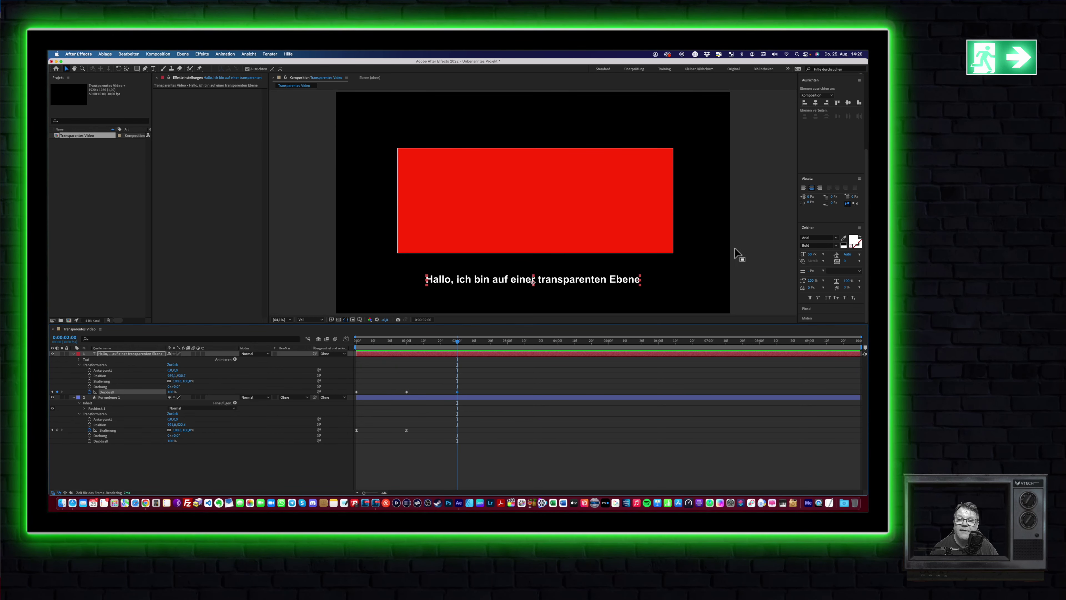
{"action": "left_click", "coordinate": [834, 107]}
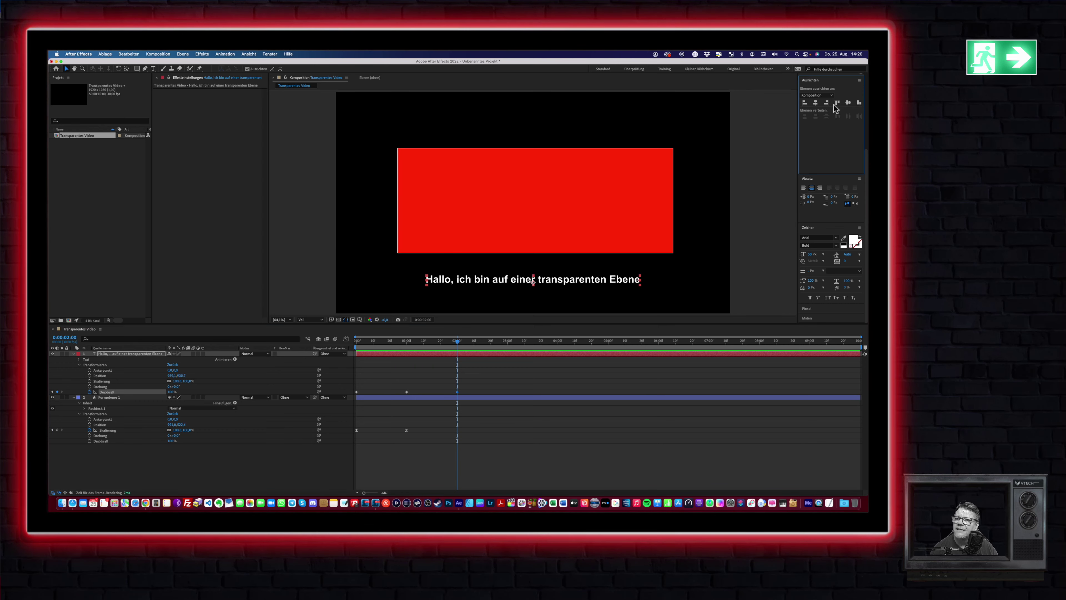
{"action": "left_click", "coordinate": [848, 103]}
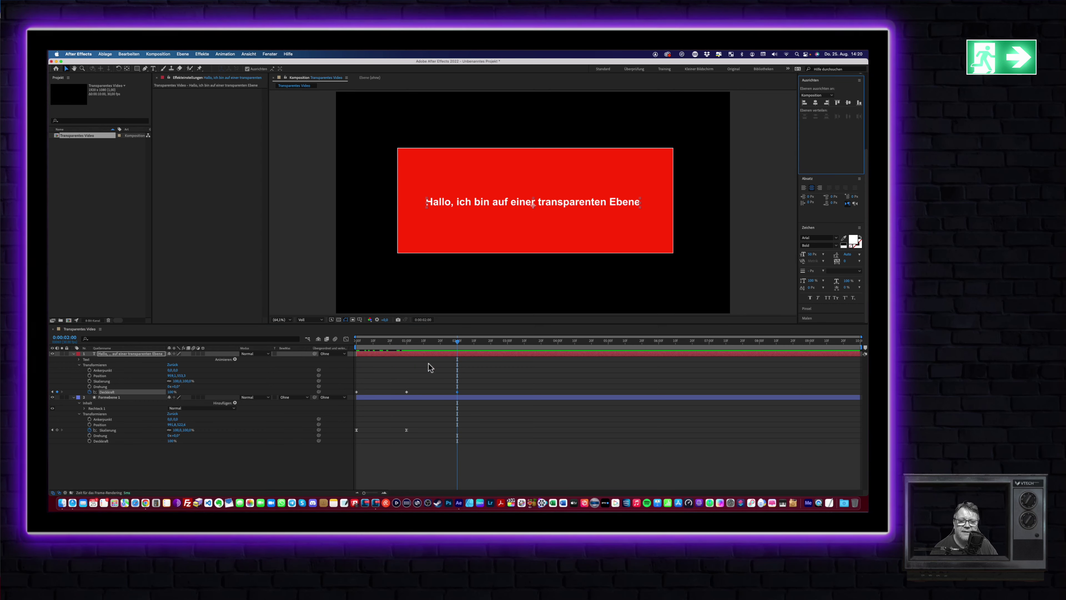
{"action": "left_click_drag", "start_coordinate": [457, 340], "coordinate": [405, 350]}
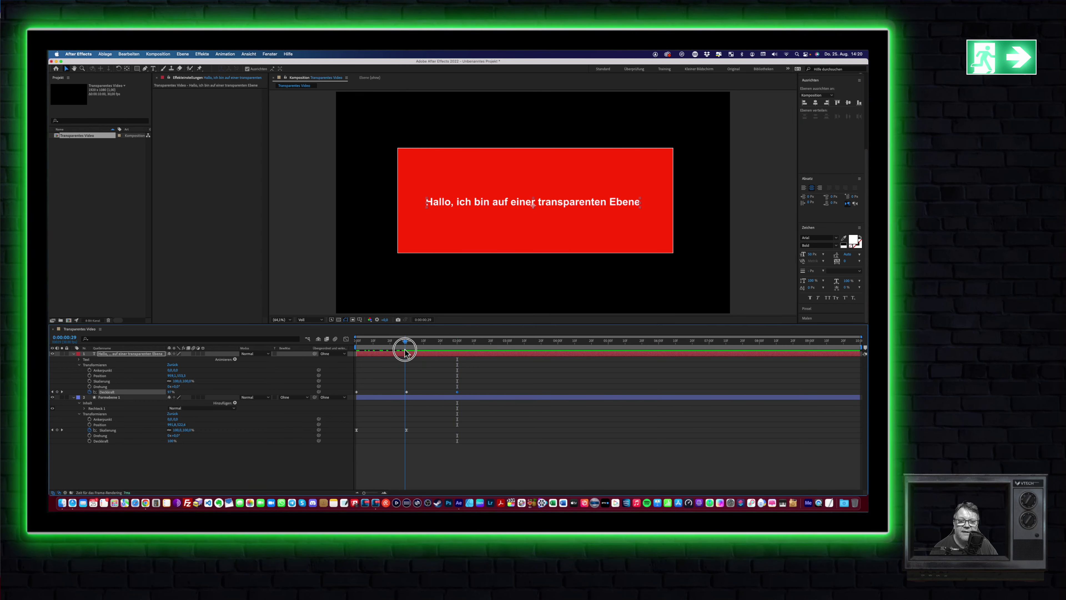
{"action": "key", "text": "k"}
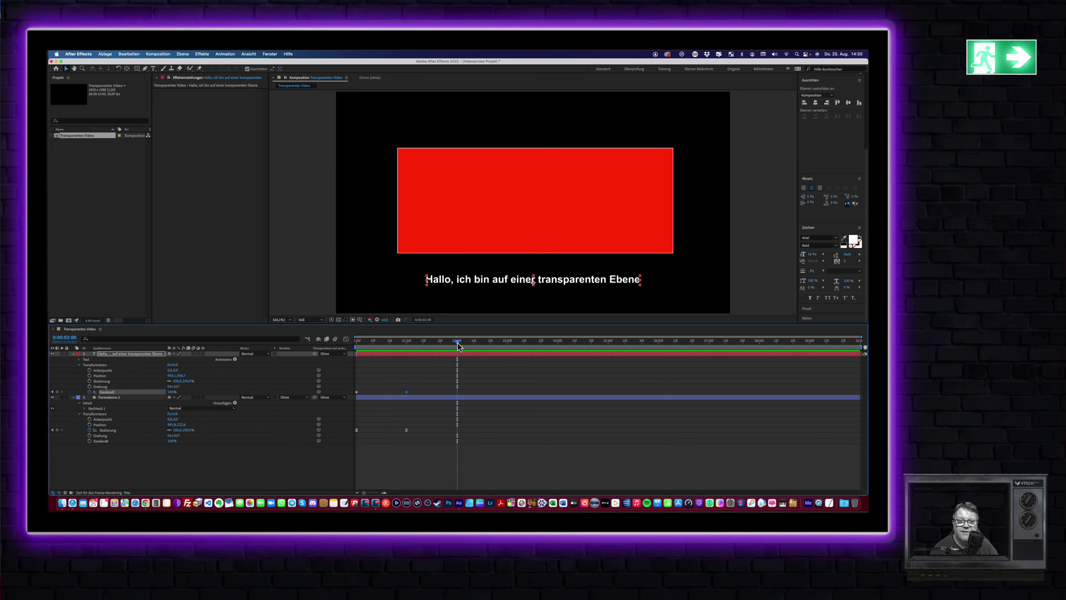
{"action": "left_click_drag", "start_coordinate": [458, 347], "coordinate": [409, 355]}
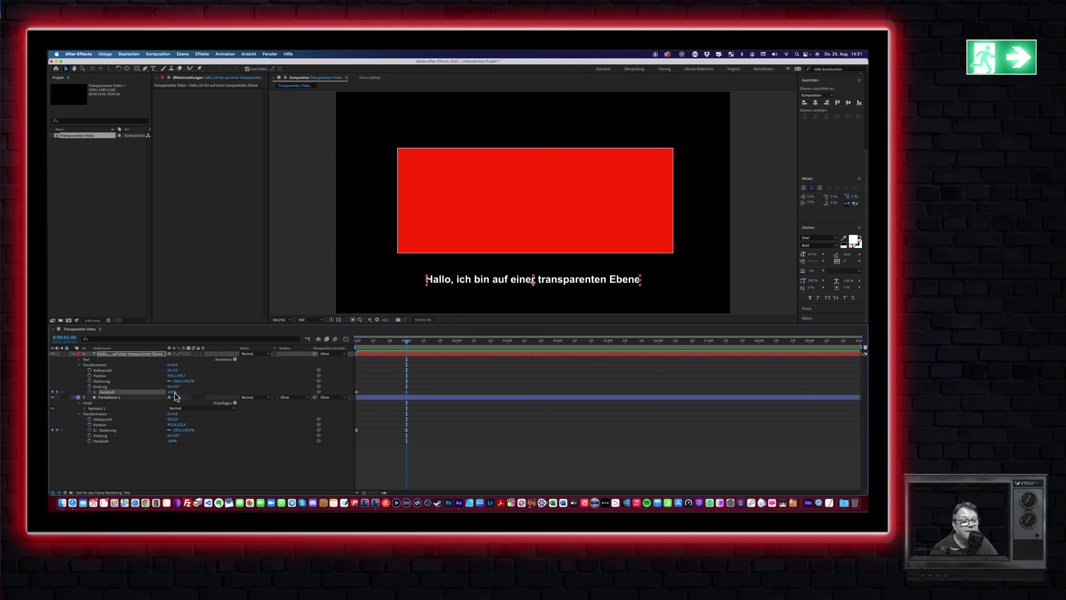
- Keyframe the text's Position, then at two seconds align it to the composition's vertical centre
{"action": "left_click", "coordinate": [90, 376]}
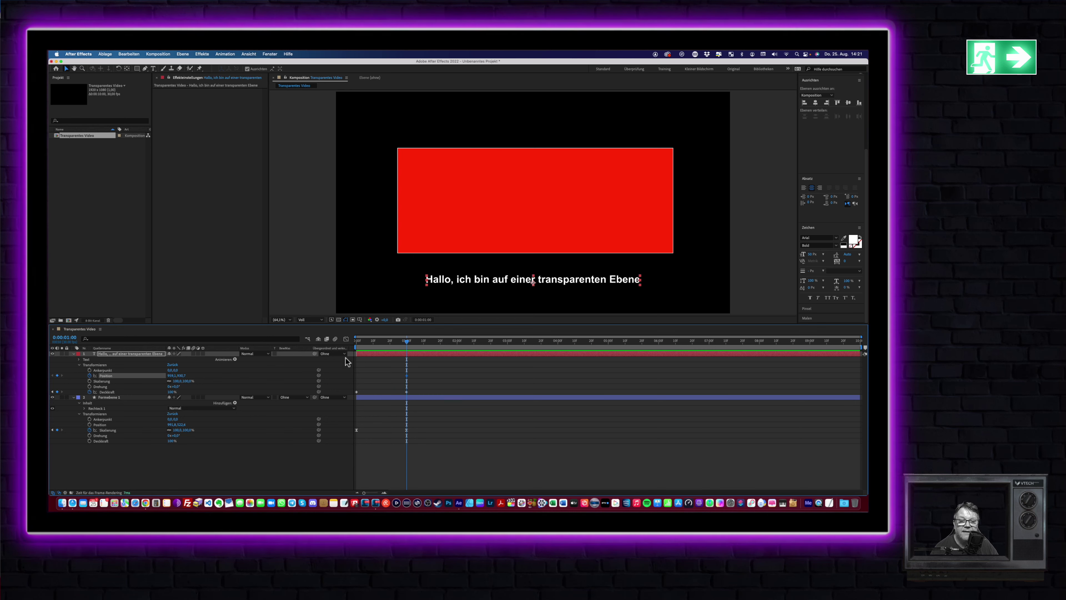
{"action": "left_click_drag", "start_coordinate": [405, 341], "coordinate": [458, 343]}
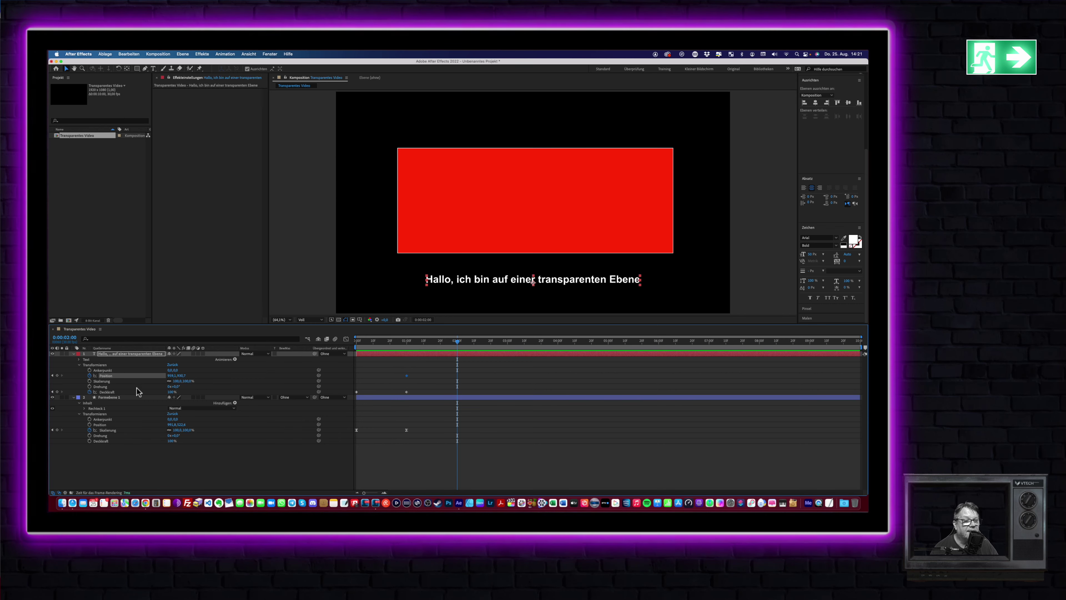
{"action": "left_click", "coordinate": [57, 375]}
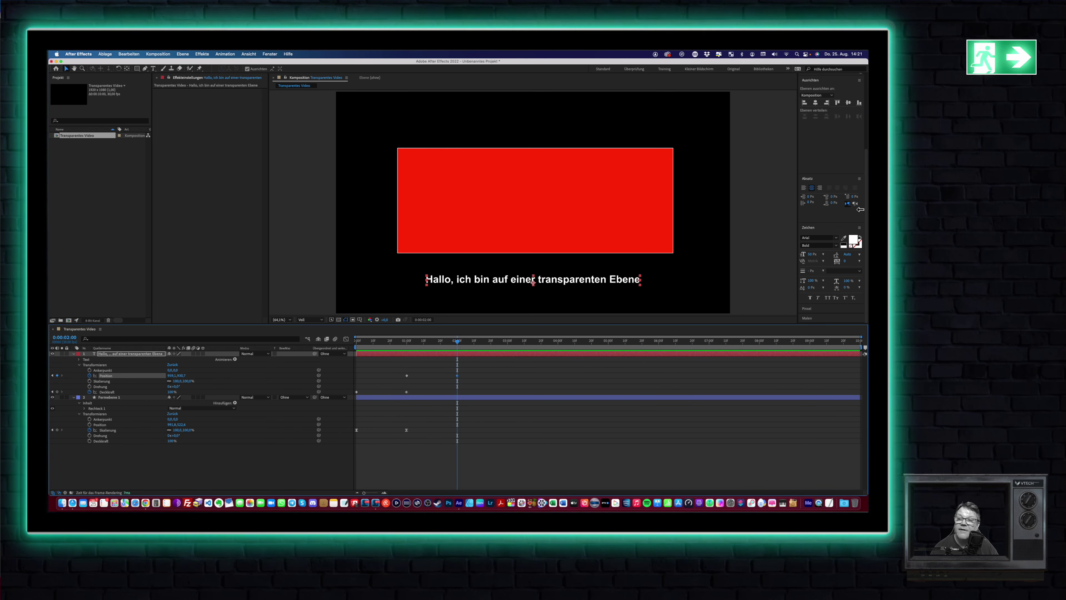
{"action": "left_click", "coordinate": [848, 103]}
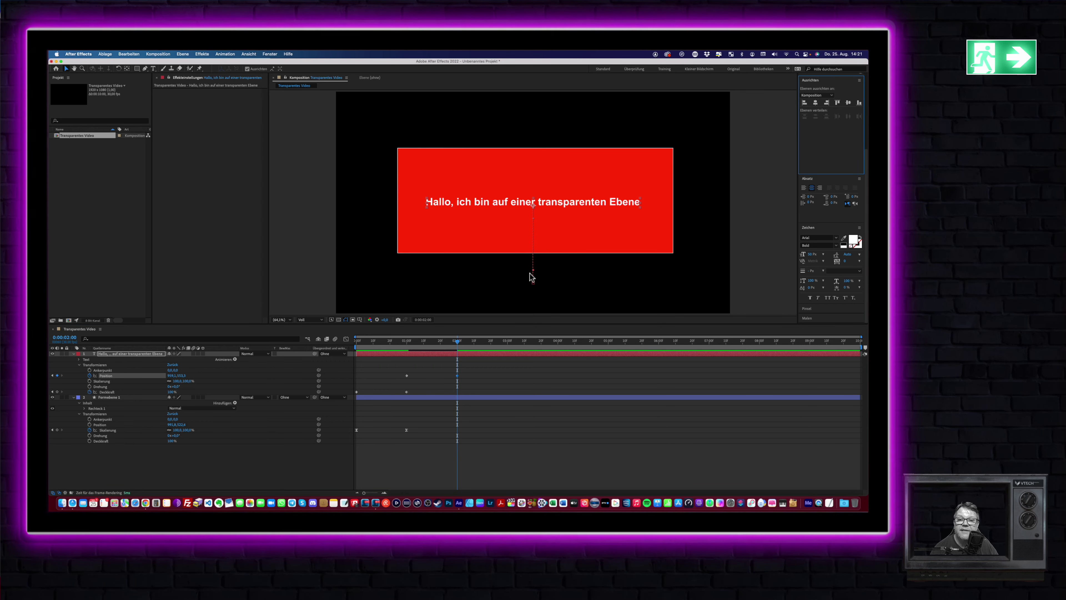
- Preview the animation from the first frame, then return to the start
{"action": "left_click_drag", "start_coordinate": [457, 341], "coordinate": [324, 354]}
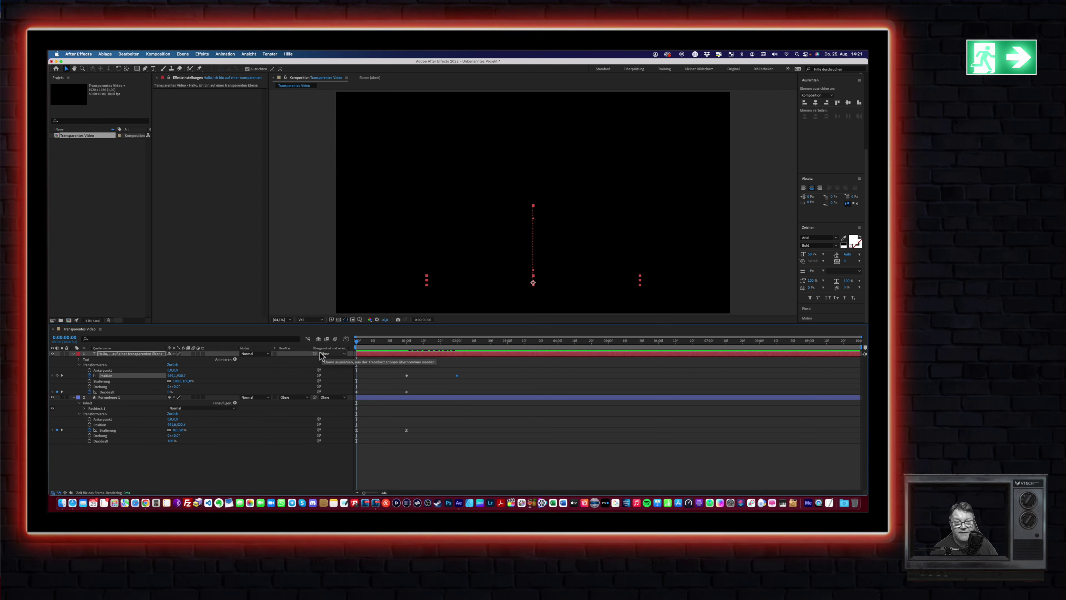
{"action": "key", "text": "space"}
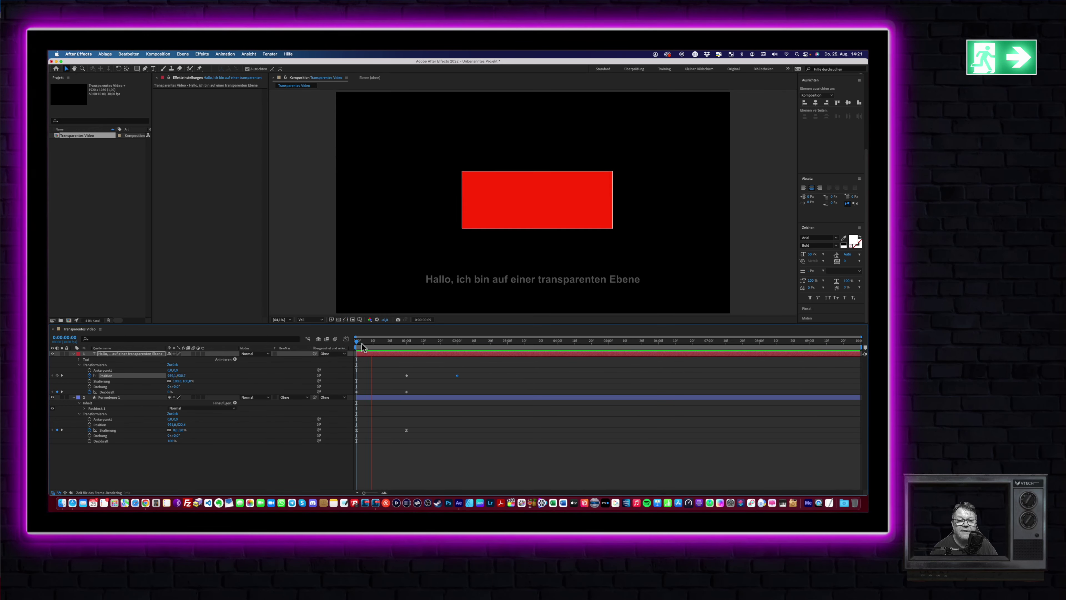
{"action": "key", "text": "space"}
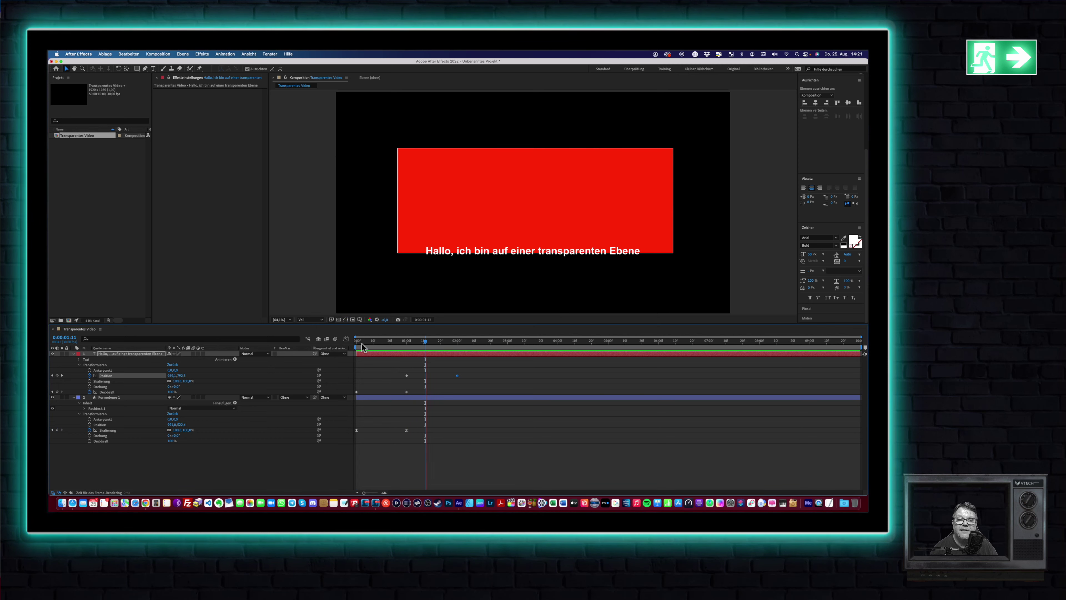
{"action": "key", "text": "space"}
{"action": "key", "text": "space"}
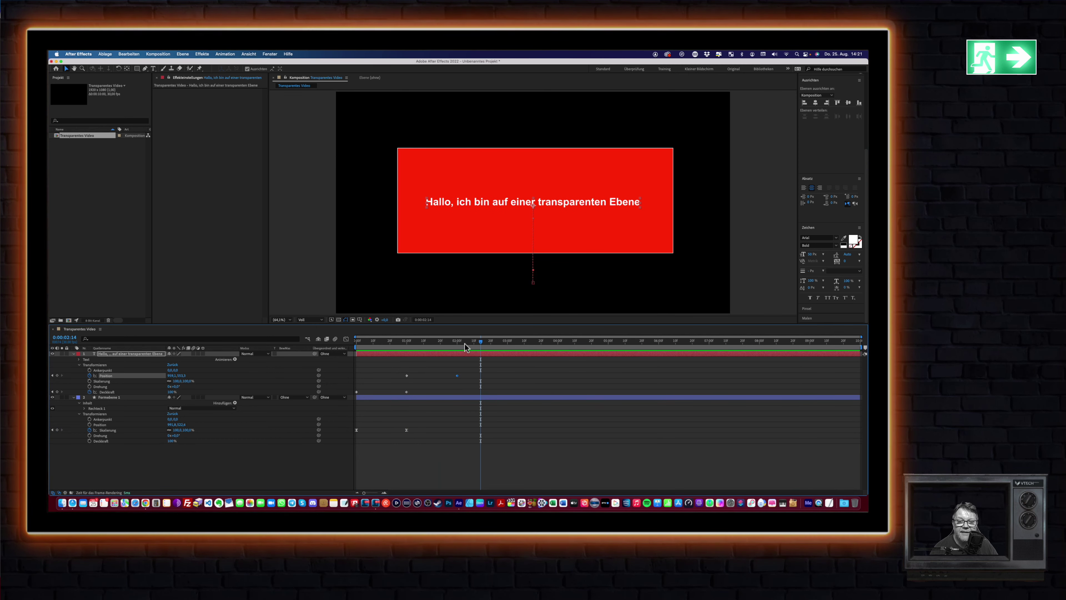
{"action": "mouse_move", "coordinate": [481, 341]}
{"action": "left_mouse_down"}
{"action": "mouse_move", "coordinate": [355, 352]}
{"action": "mouse_move", "coordinate": [407, 353]}
{"action": "left_mouse_up"}
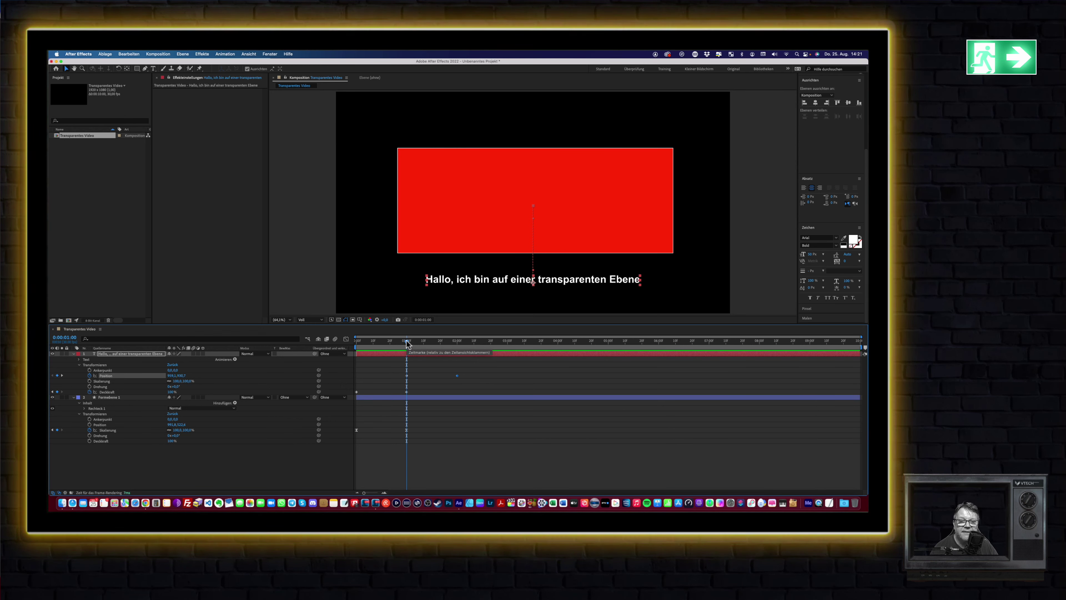
- Check the text's opacity fade over the first second and preview it from frame 0
{"action": "left_click_drag", "start_coordinate": [406, 341], "coordinate": [406, 343]}
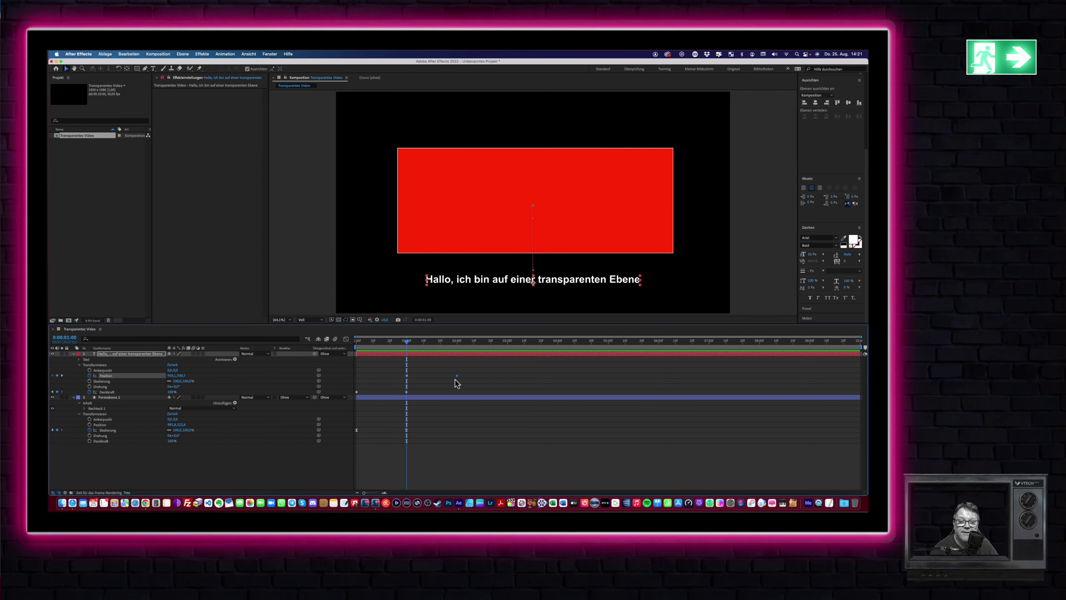
{"action": "mouse_move", "coordinate": [415, 391]}
{"action": "left_mouse_down"}
{"action": "mouse_move", "coordinate": [353, 392]}
{"action": "mouse_move", "coordinate": [407, 394]}
{"action": "left_mouse_up"}
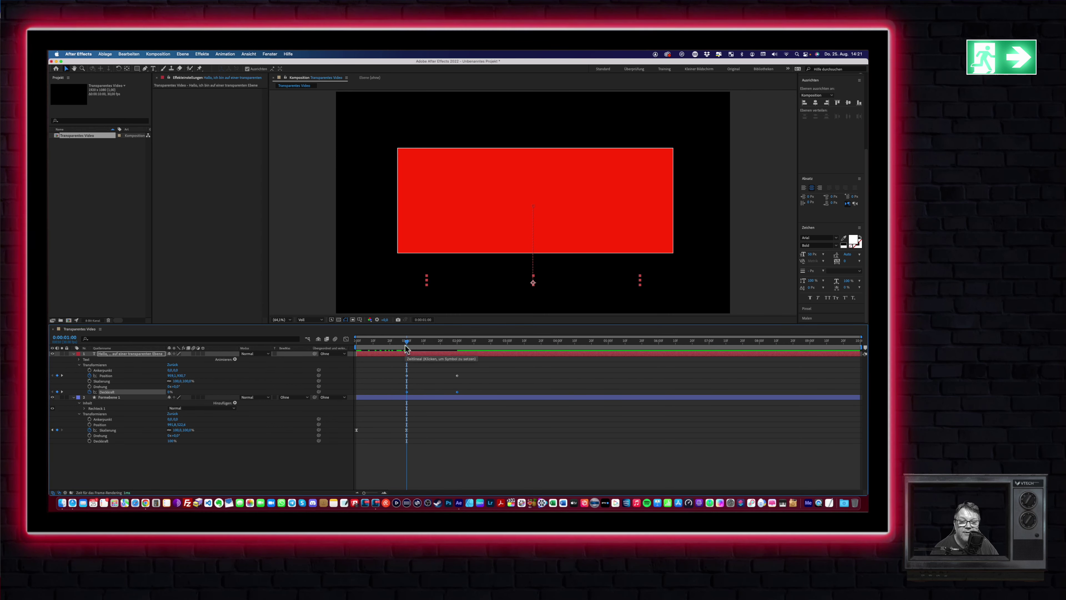
{"action": "left_click_drag", "start_coordinate": [406, 341], "coordinate": [334, 349]}
{"action": "key", "text": "space"}
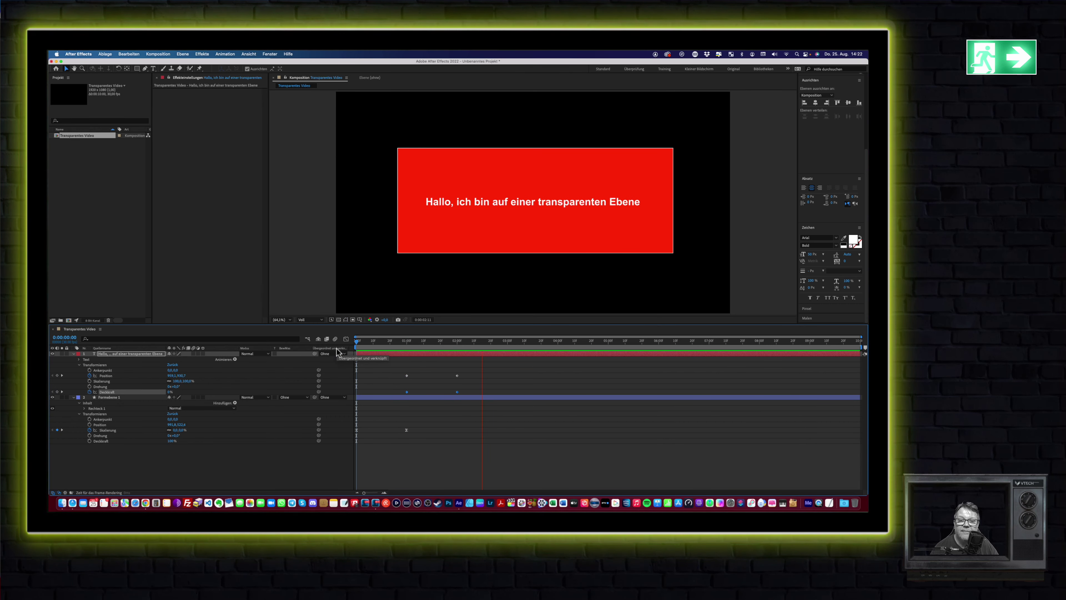
{"action": "key", "text": "space"}
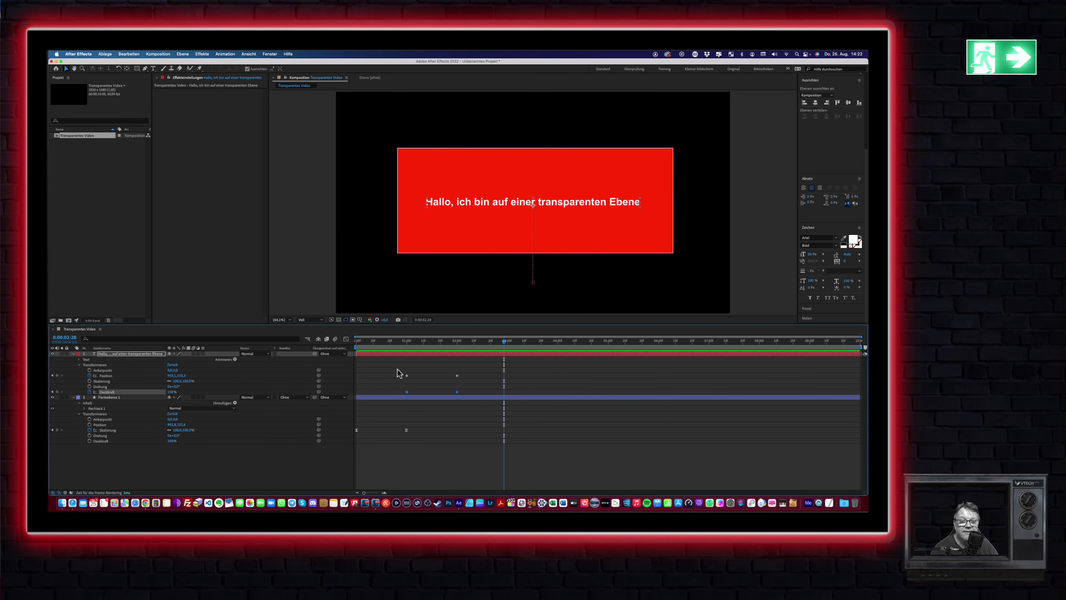
- Shift both text Position keyframes one second later and preview the revised timing
{"action": "left_click_drag", "start_coordinate": [397, 371], "coordinate": [482, 380]}
{"action": "left_click_drag", "start_coordinate": [505, 342], "coordinate": [457, 343]}
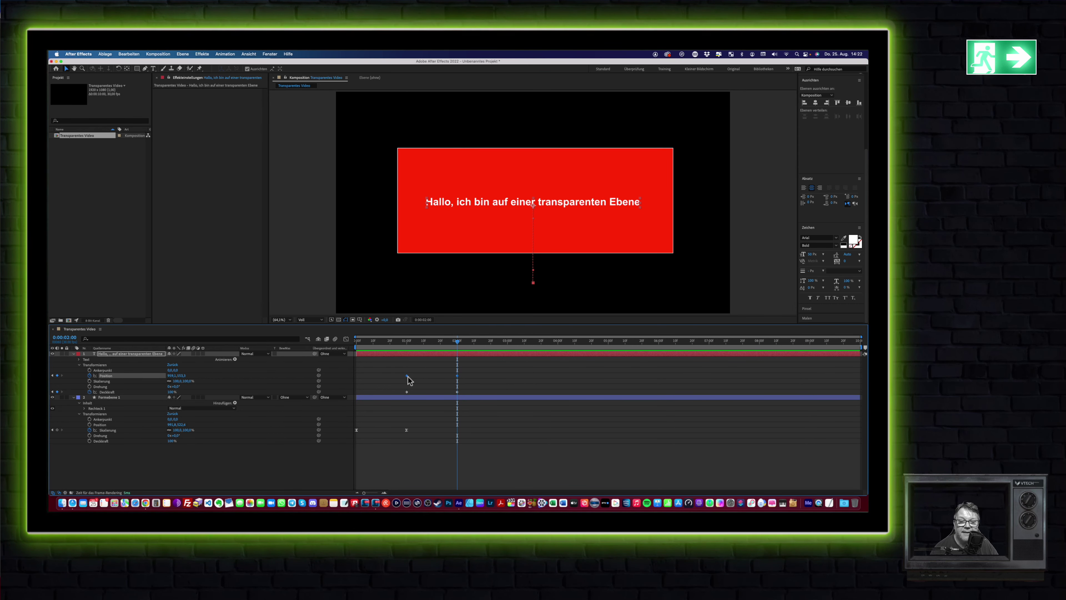
{"action": "left_click_drag", "start_coordinate": [406, 376], "coordinate": [457, 379]}
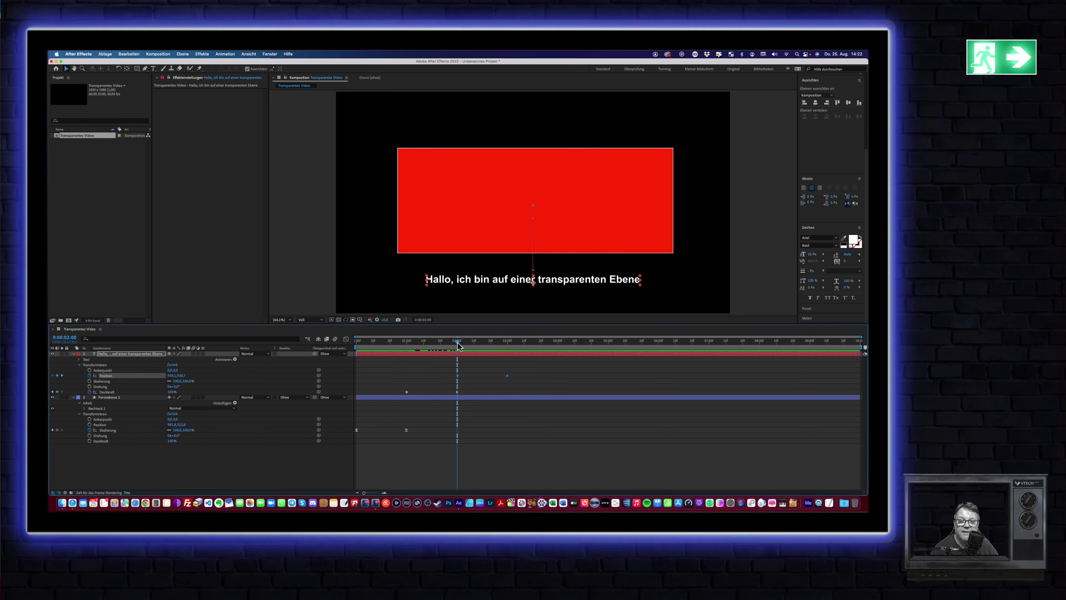
{"action": "left_click_drag", "start_coordinate": [456, 343], "coordinate": [342, 348]}
{"action": "key", "text": "space"}
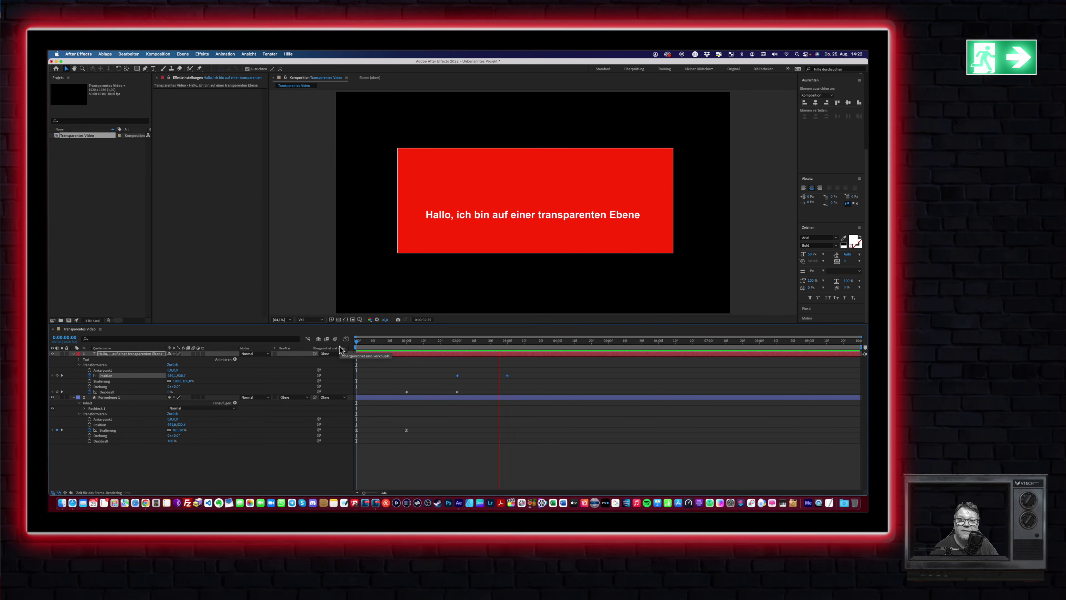
{"action": "key", "text": "space"}
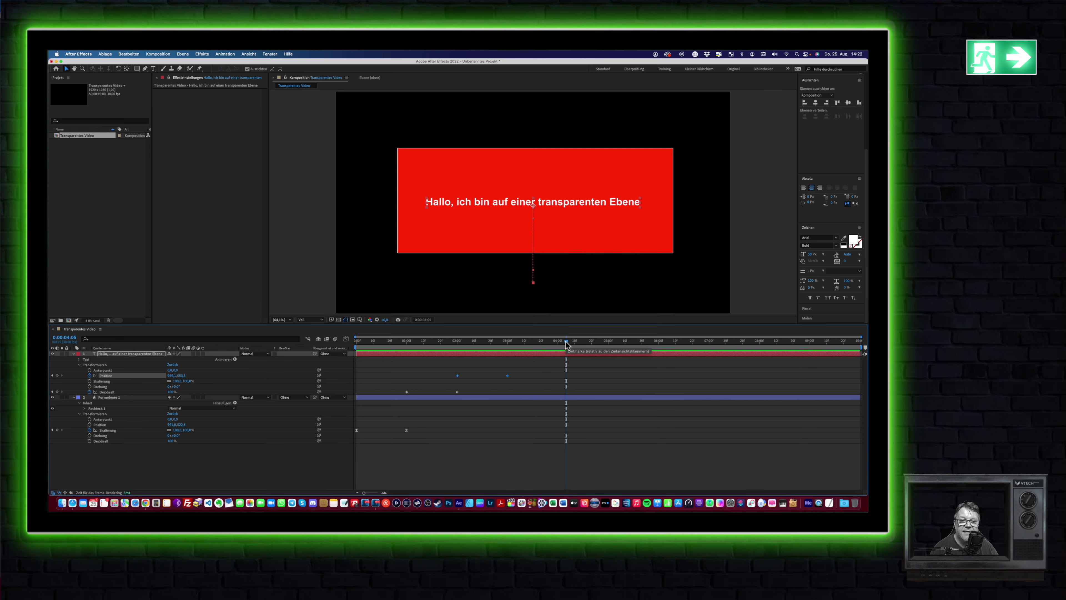
{"action": "left_click_drag", "start_coordinate": [566, 343], "coordinate": [462, 342]}
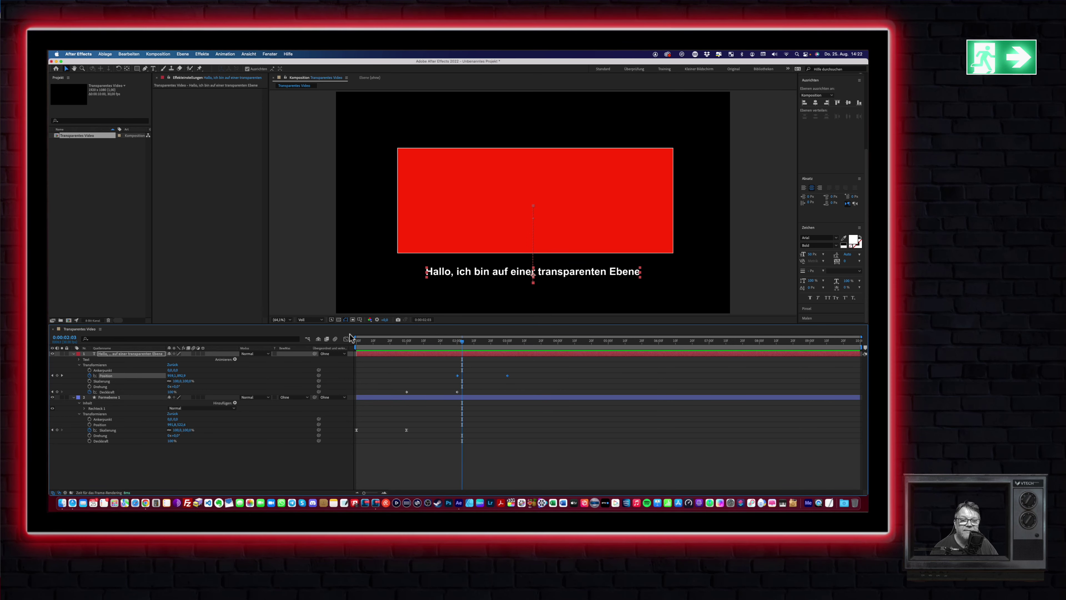
{"action": "left_click", "coordinate": [339, 319]}
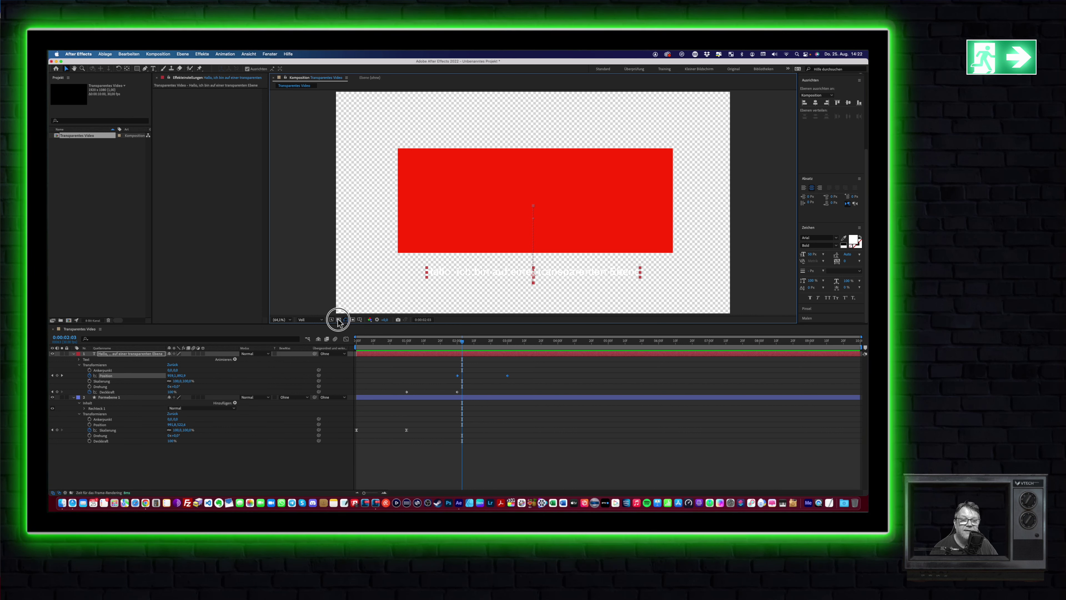
{"action": "left_click", "coordinate": [339, 320]}
{"action": "mouse_move", "coordinate": [462, 344]}
{"action": "left_mouse_down"}
{"action": "mouse_move", "coordinate": [507, 349]}
{"action": "mouse_move", "coordinate": [447, 383]}
{"action": "left_mouse_up"}
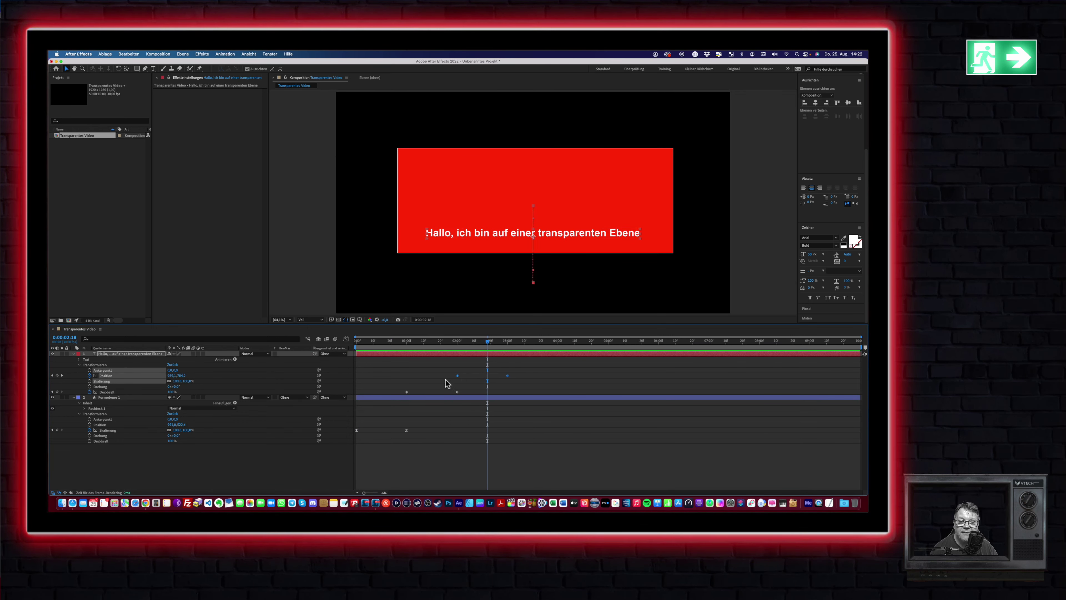
- Easy Ease the text's Position keyframes and drag the speed handle so the rise peaks earlier
{"action": "right_click", "coordinate": [457, 376]}
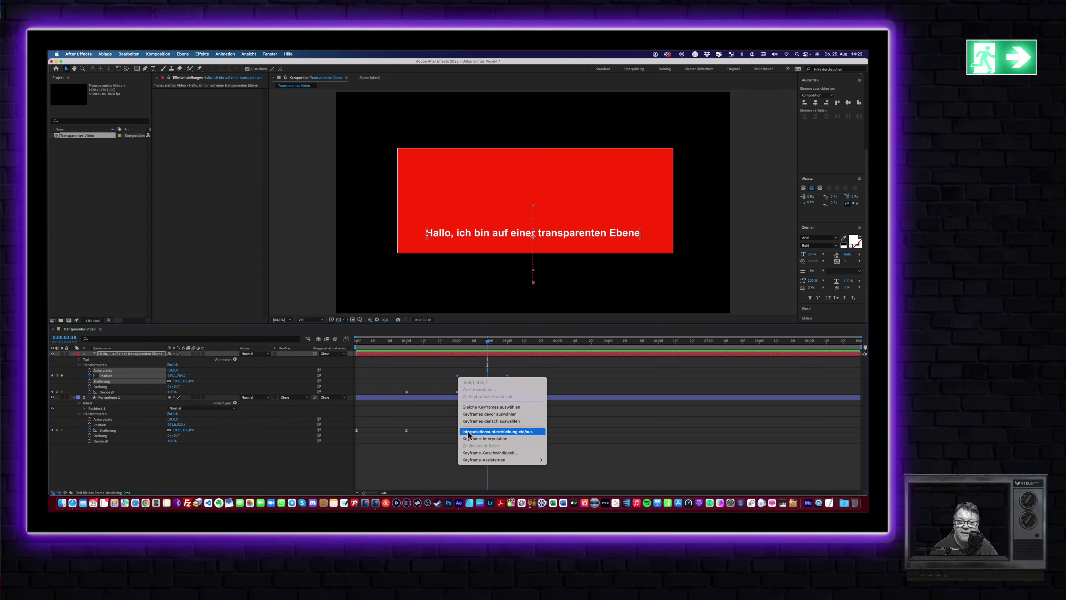
{"action": "mouse_move", "coordinate": [478, 460]}
{"action": "left_click", "coordinate": [563, 432]}
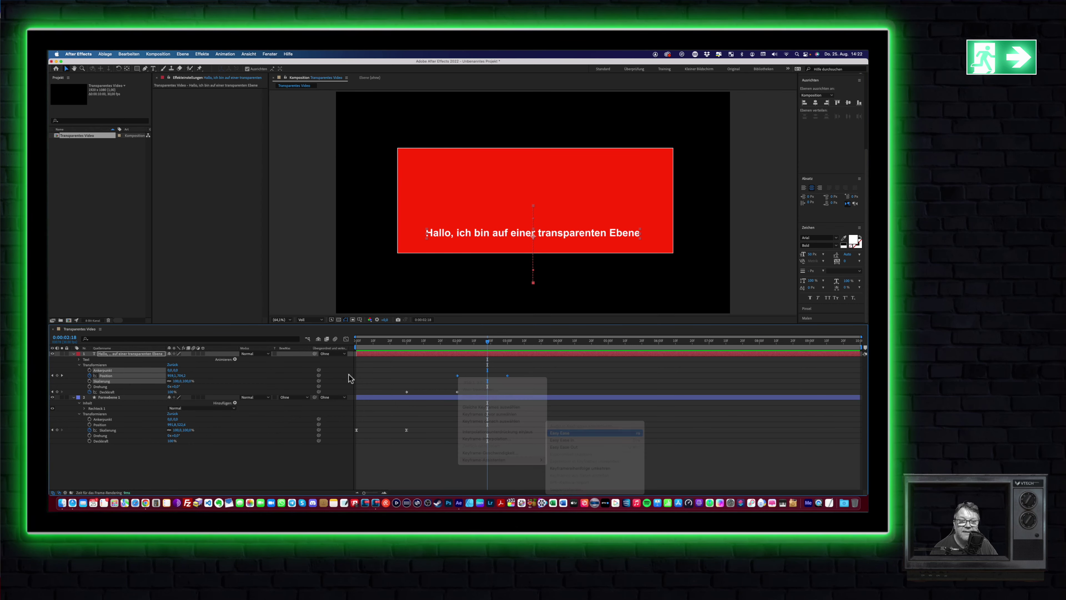
{"action": "left_click", "coordinate": [346, 339]}
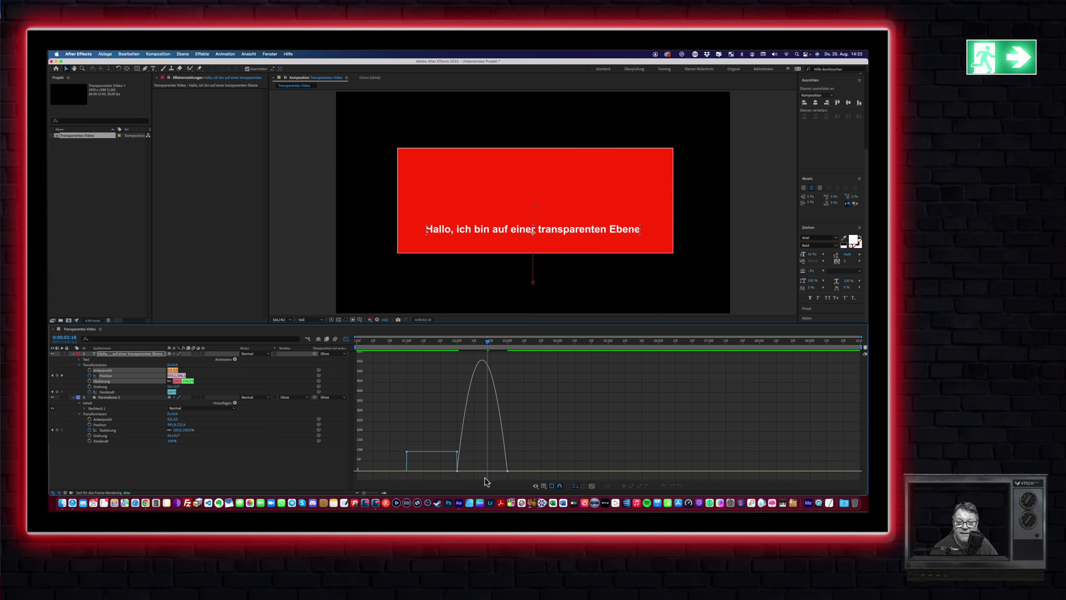
{"action": "left_click", "coordinate": [500, 471]}
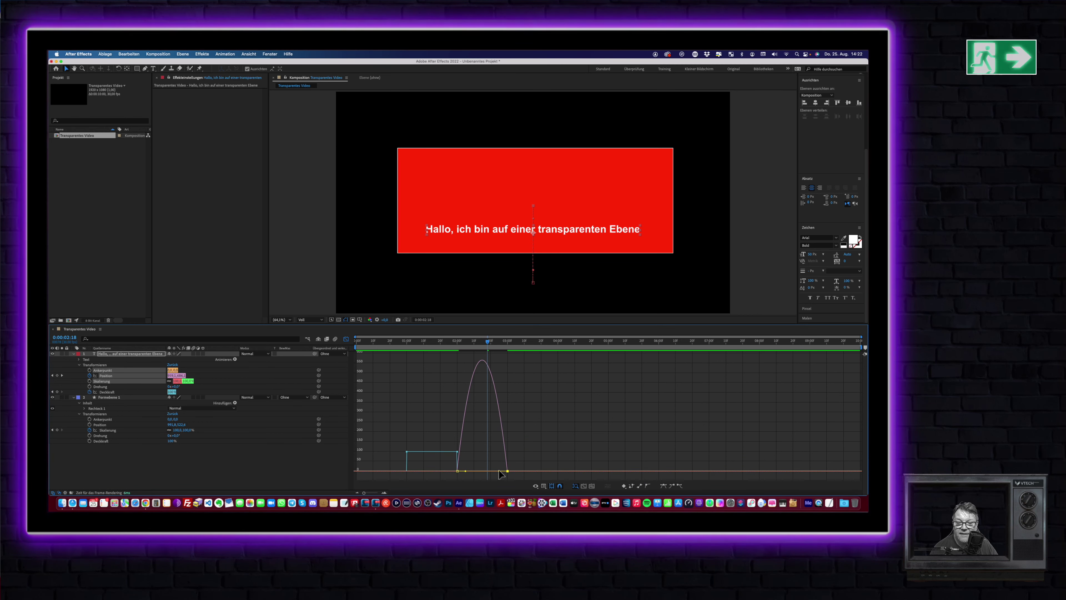
{"action": "left_click_drag", "start_coordinate": [499, 471], "coordinate": [483, 470]}
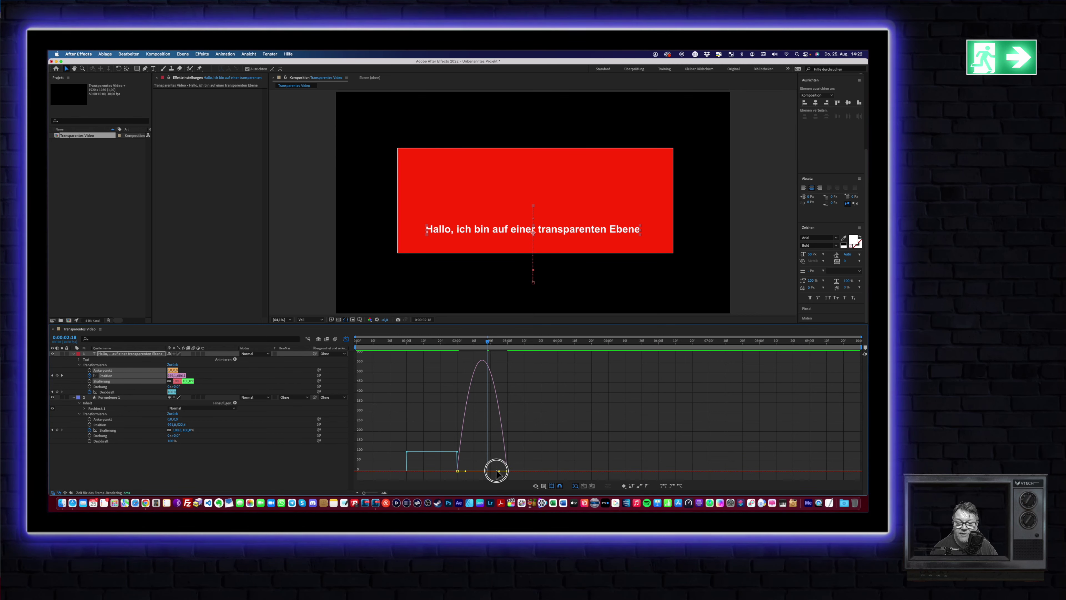
{"action": "left_click", "coordinate": [347, 340]}
{"action": "left_click_drag", "start_coordinate": [491, 347], "coordinate": [314, 352]}
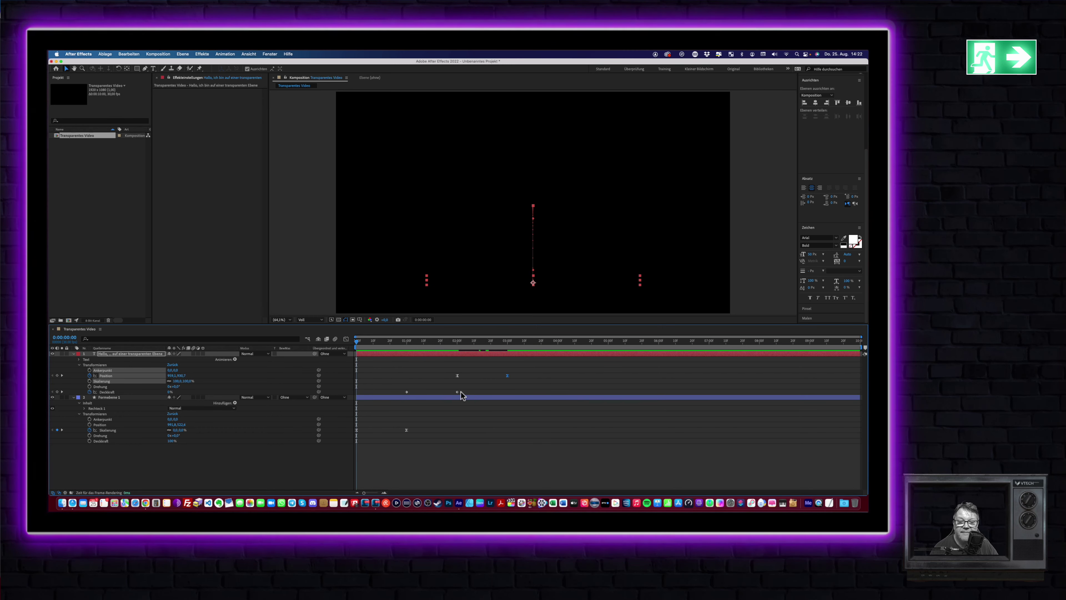
- Apply Easy Ease to both text Opacity keyframes
{"action": "left_click_drag", "start_coordinate": [471, 389], "coordinate": [400, 395]}
{"action": "right_click", "coordinate": [407, 395]}
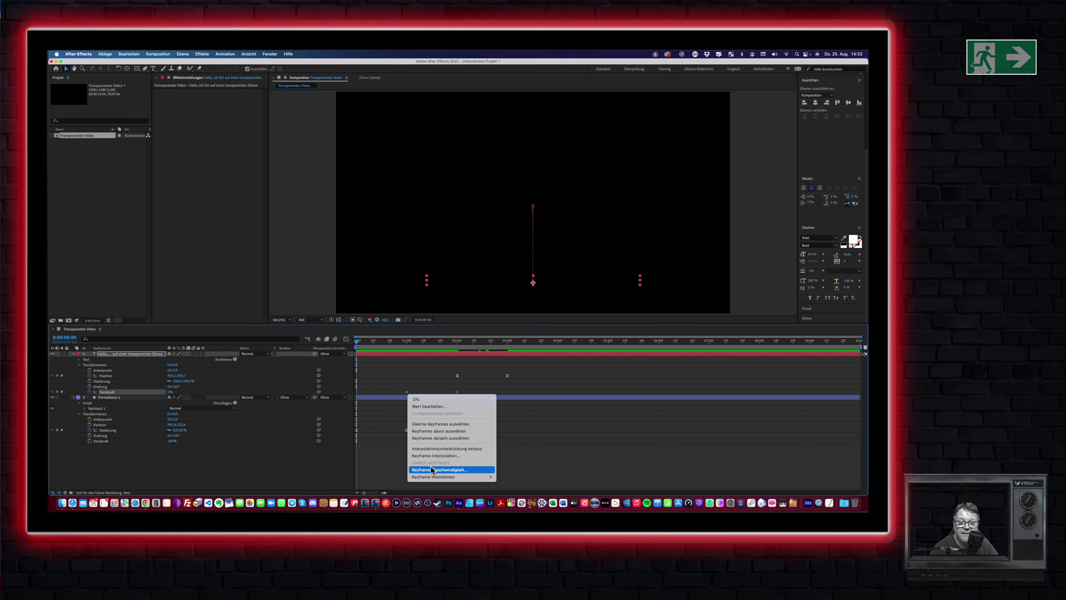
{"action": "mouse_move", "coordinate": [462, 476]}
{"action": "left_click", "coordinate": [520, 433]}
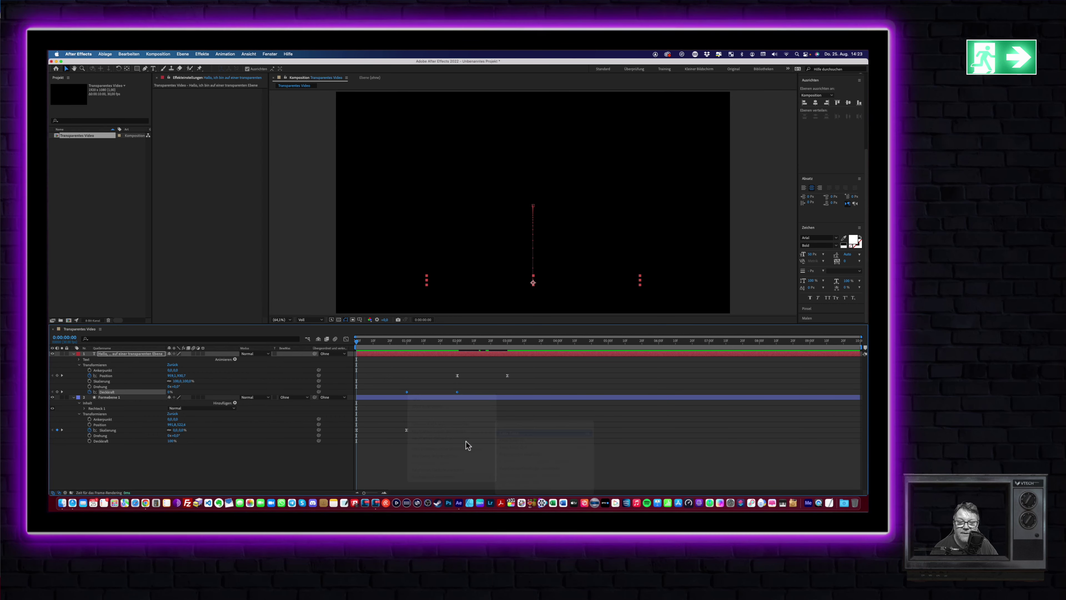
- Inspect the Position and Opacity speed curves in the Graph Editor, reselecting both opacity keyframes
{"action": "left_click", "coordinate": [346, 339]}
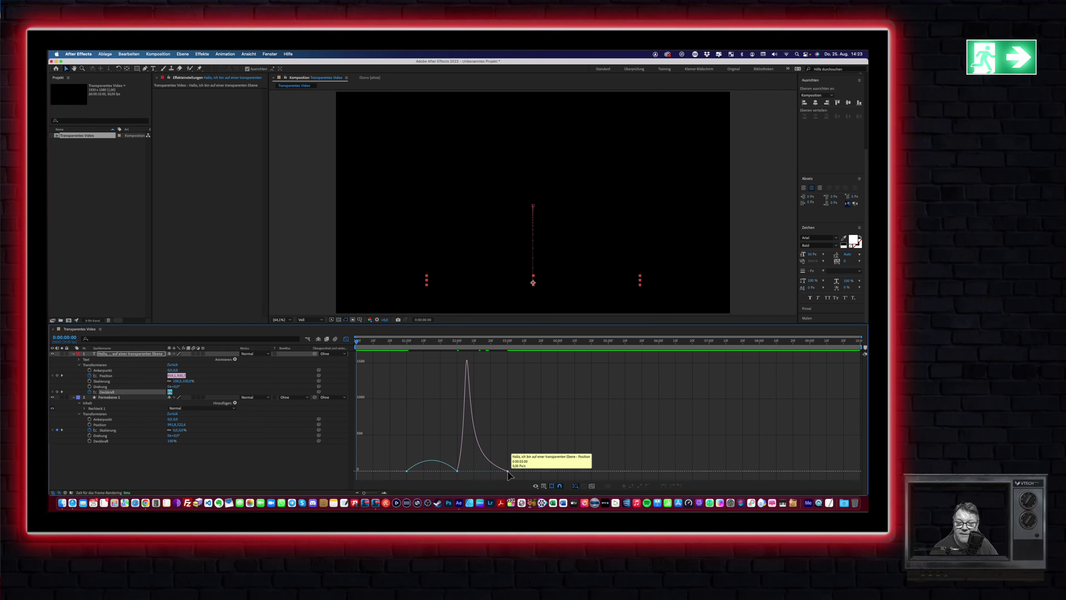
{"action": "left_click_drag", "start_coordinate": [511, 477], "coordinate": [429, 466]}
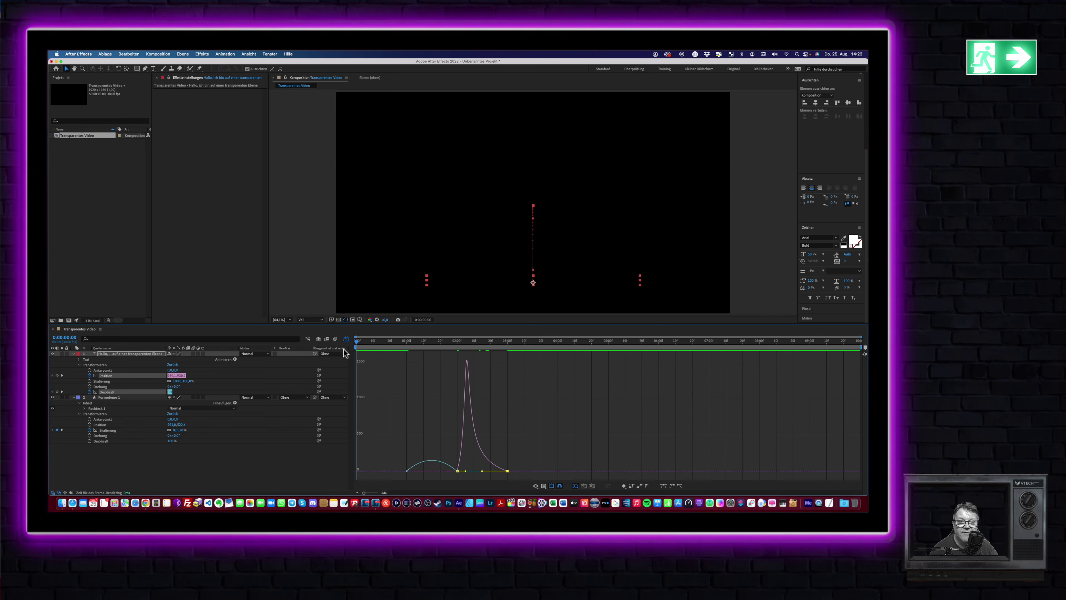
{"action": "left_click", "coordinate": [346, 339]}
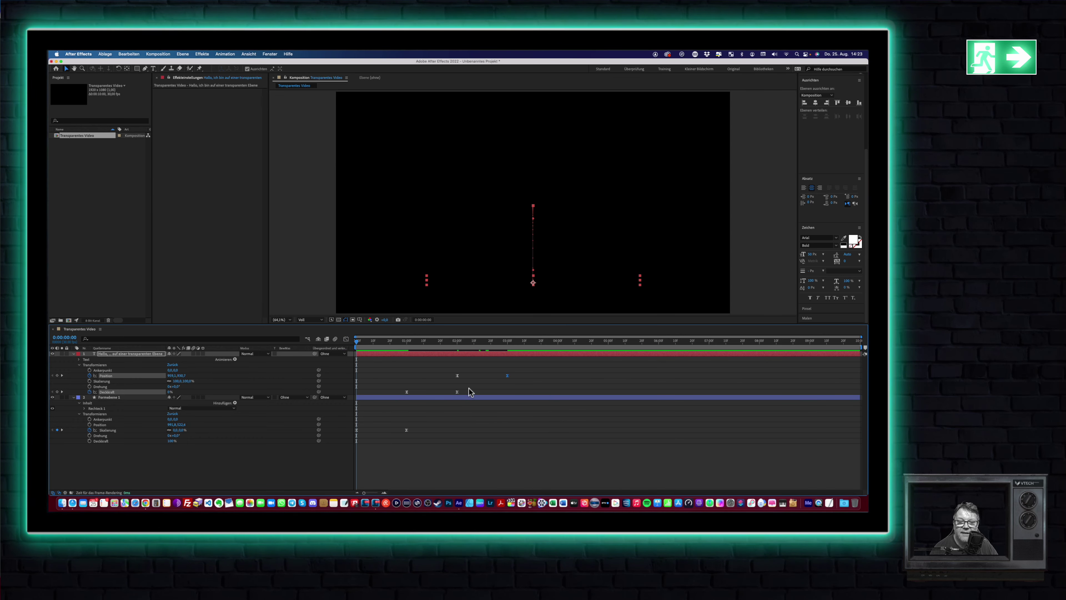
{"action": "left_click_drag", "start_coordinate": [469, 387], "coordinate": [400, 398]}
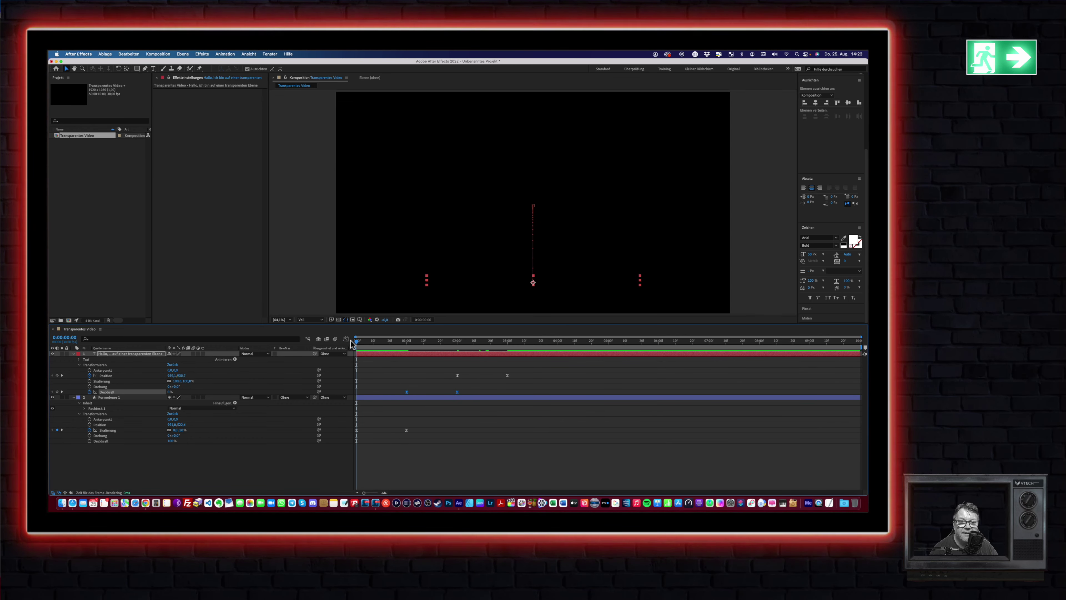
{"action": "left_click", "coordinate": [345, 340]}
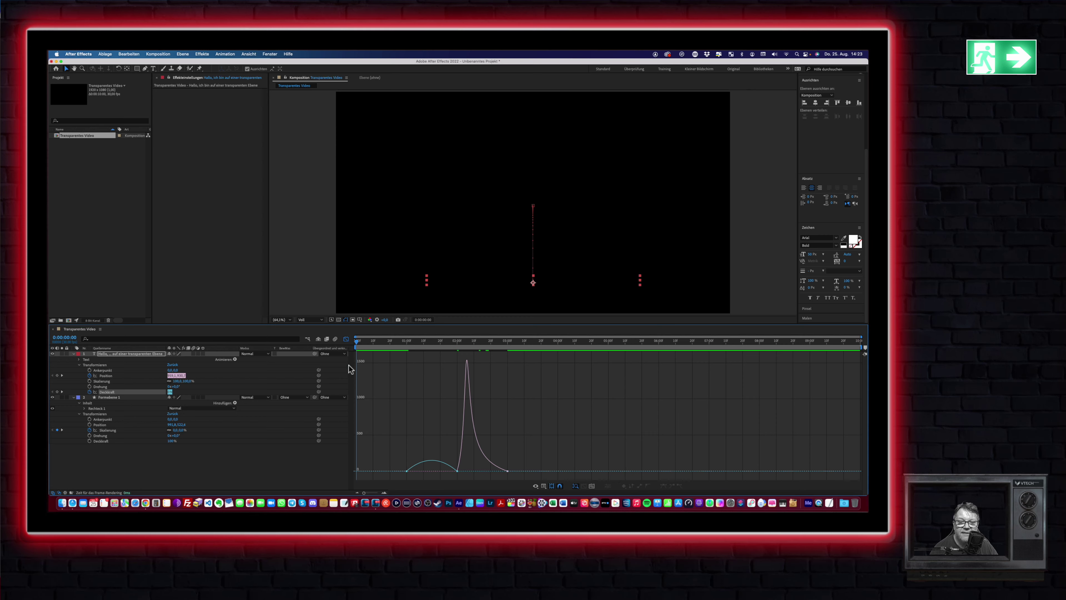
{"action": "left_click", "coordinate": [507, 471]}
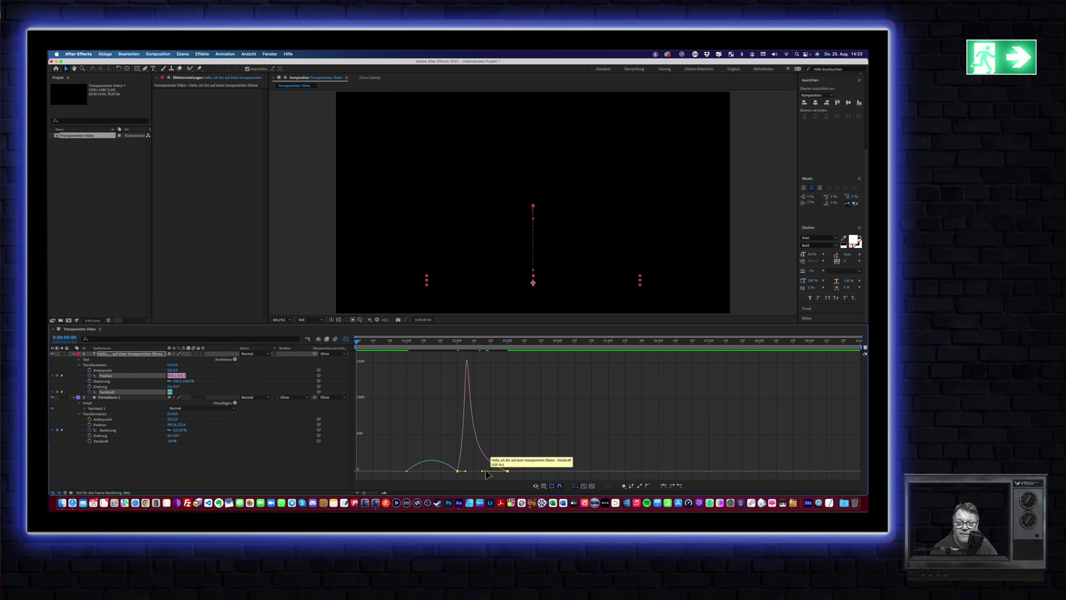
{"action": "left_click", "coordinate": [345, 340]}
{"action": "left_click", "coordinate": [456, 393]}
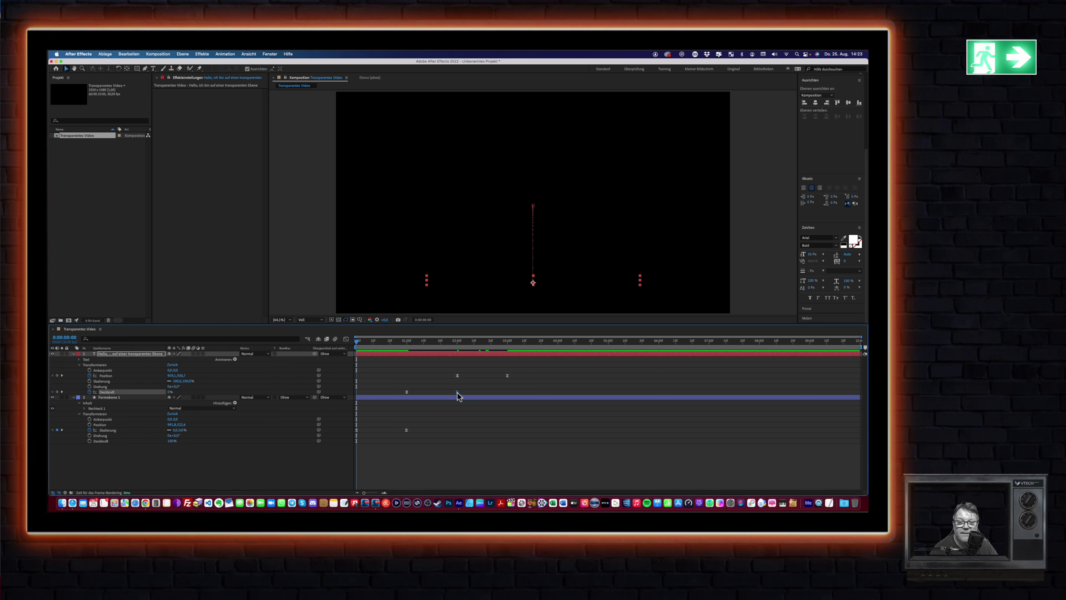
{"action": "left_click", "coordinate": [406, 392], "text": "shift"}
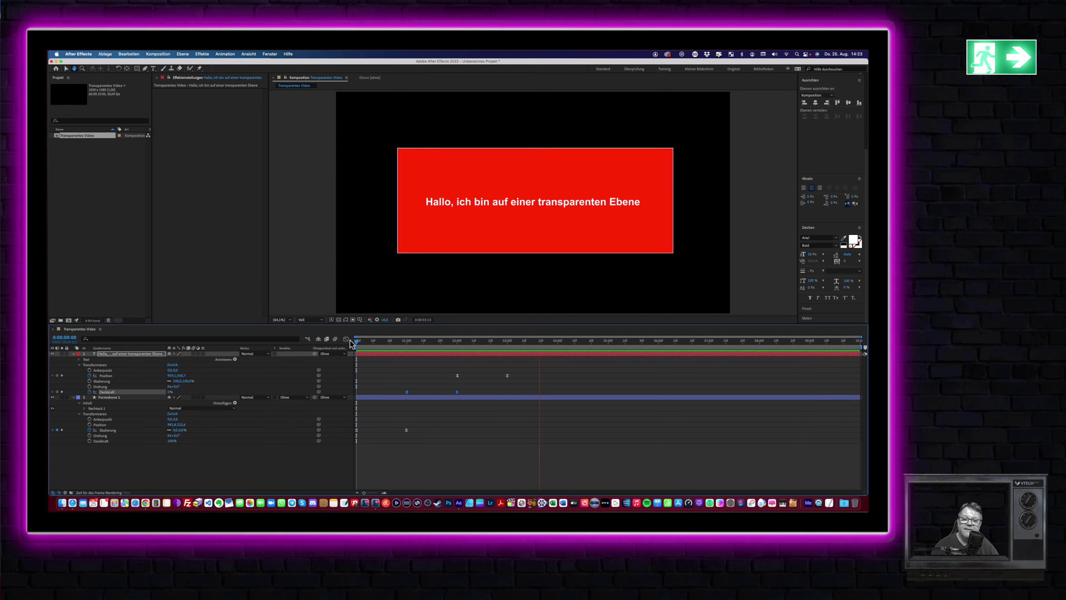
{"action": "mouse_move", "coordinate": [352, 342]}
{"action": "left_mouse_down"}
{"action": "mouse_move", "coordinate": [540, 345]}
{"action": "mouse_move", "coordinate": [539, 357]}
{"action": "mouse_move", "coordinate": [350, 352]}
{"action": "mouse_move", "coordinate": [410, 350]}
{"action": "mouse_move", "coordinate": [328, 348]}
{"action": "mouse_move", "coordinate": [334, 340]}
{"action": "left_mouse_up"}
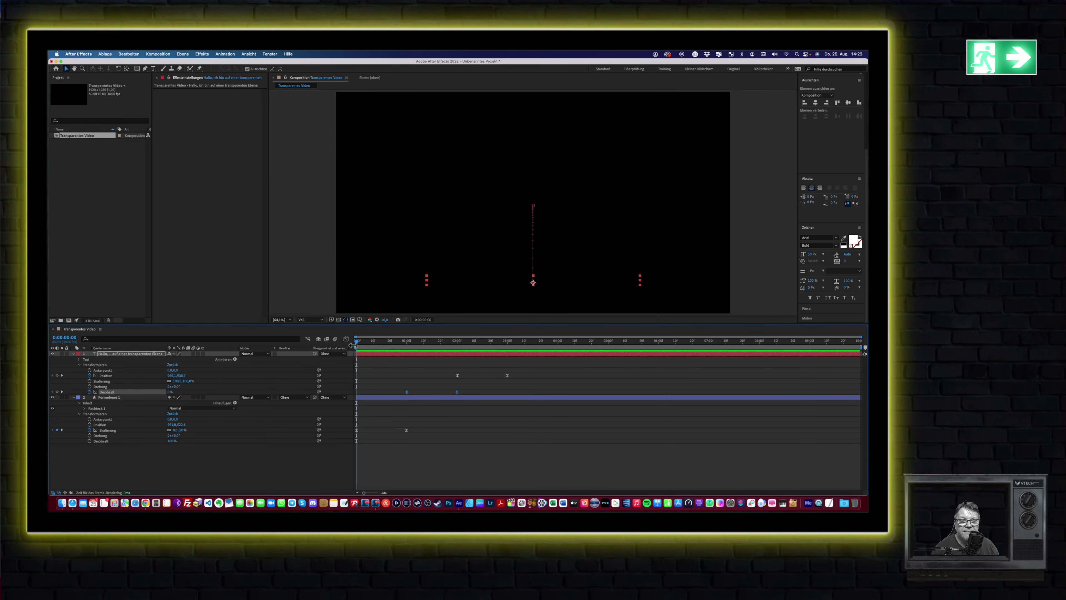
{"action": "left_click", "coordinate": [355, 342]}
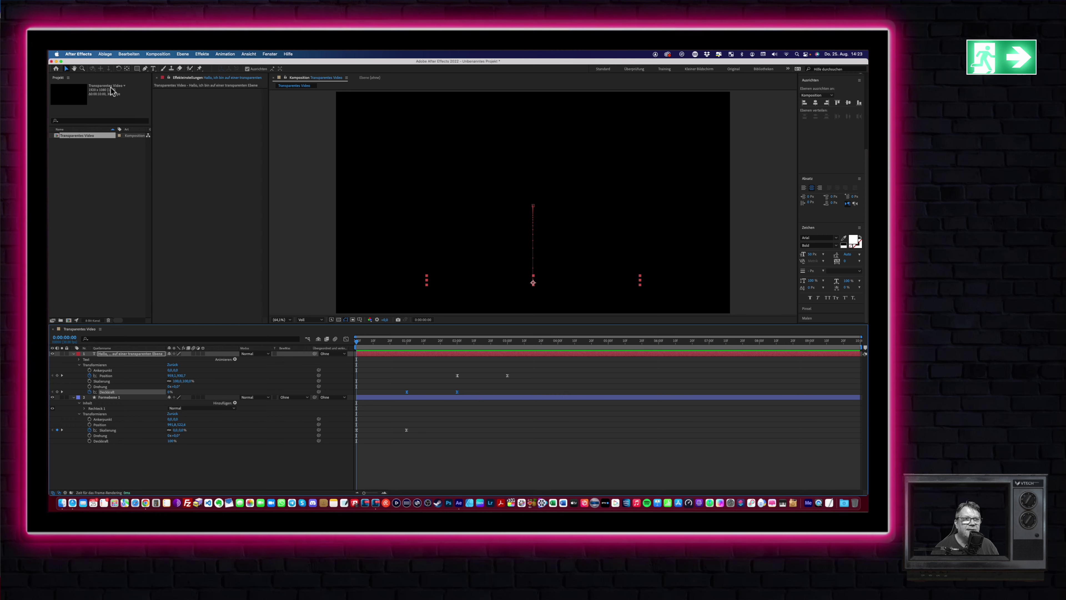
- Start saving the project under the name 'transparent'
{"action": "left_click", "coordinate": [106, 55]}
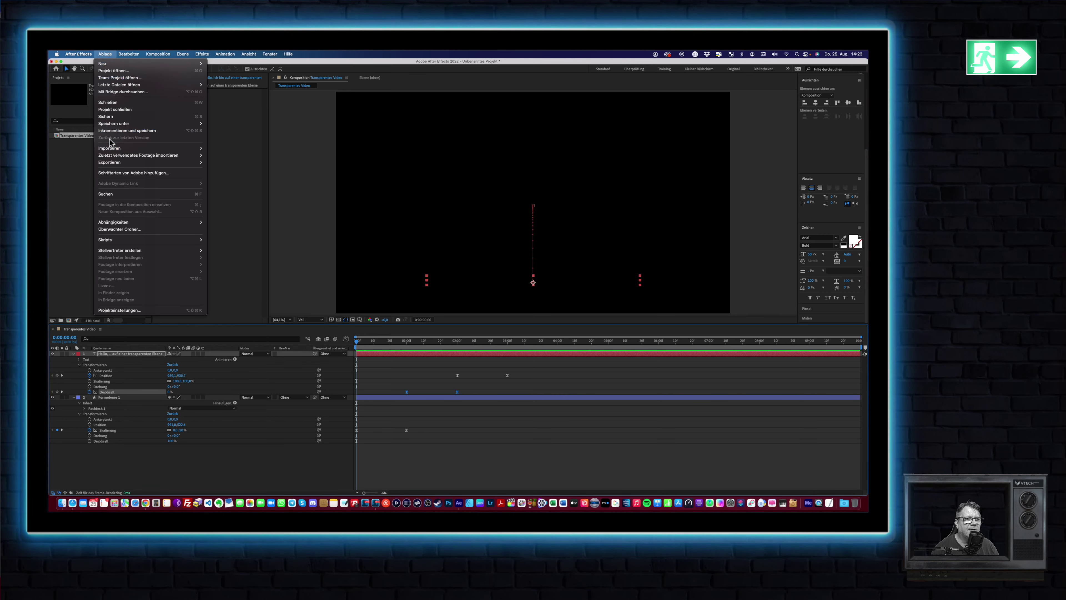
{"action": "left_click", "coordinate": [108, 120]}
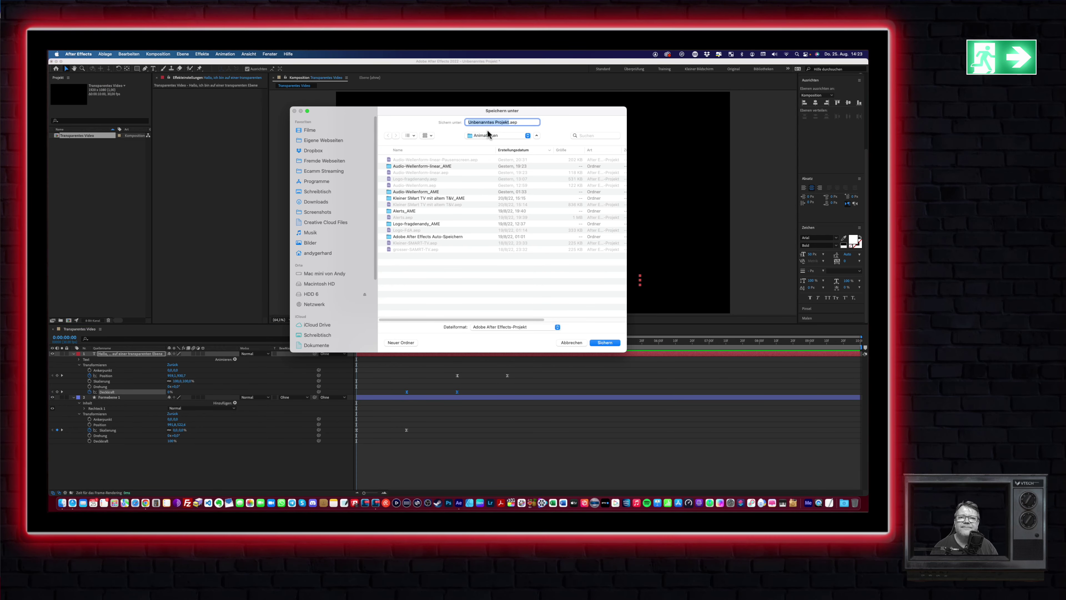
{"action": "type", "text": "transparent"}
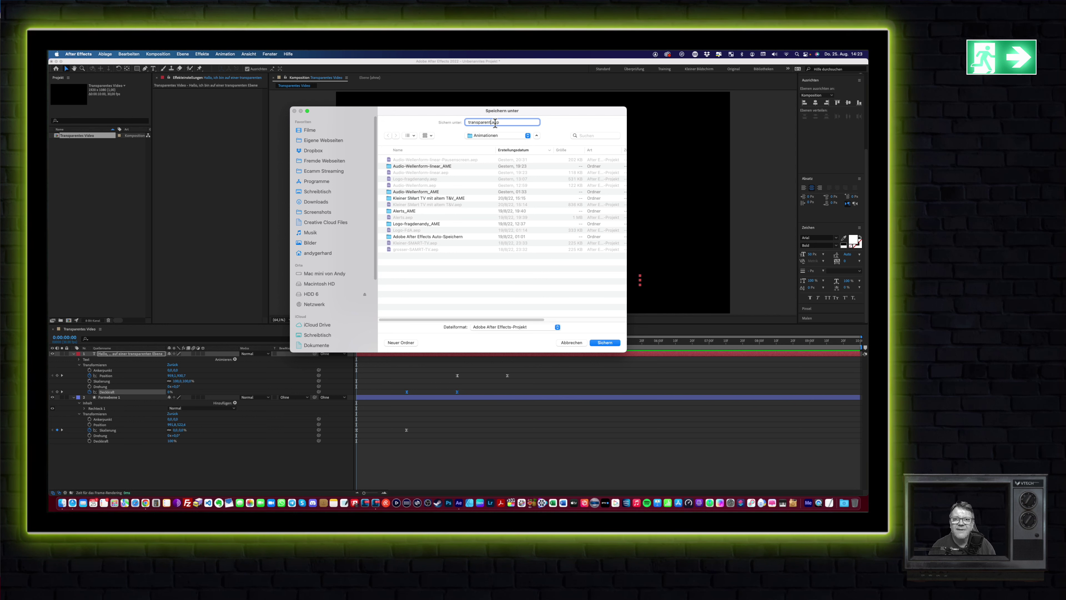
- Save as transparent.aep and add the composition to the Adobe Media Encoder queue
{"action": "left_click", "coordinate": [602, 343]}
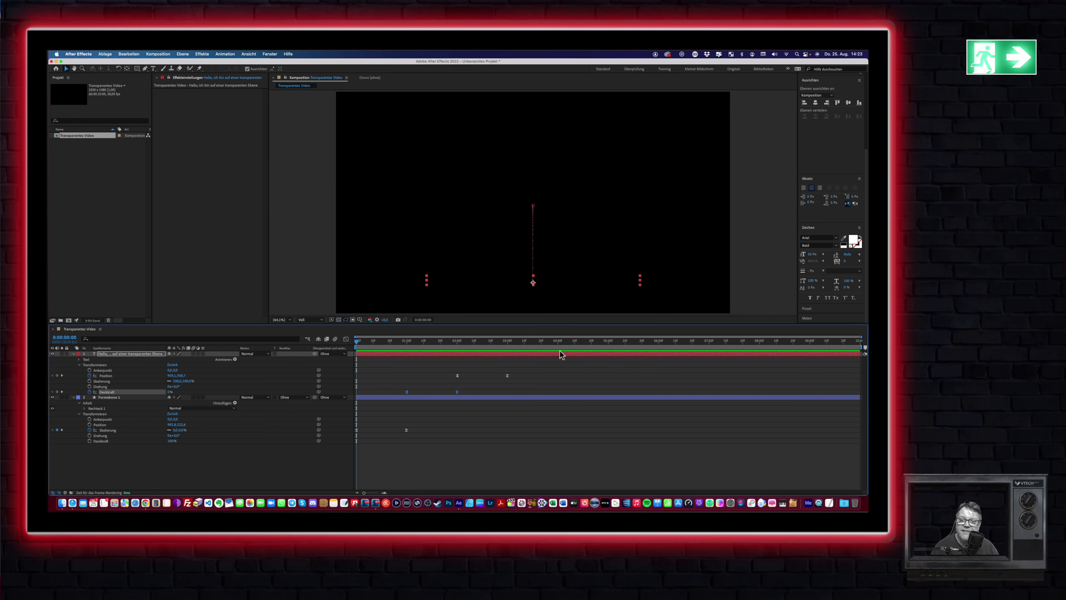
{"action": "left_click", "coordinate": [107, 54]}
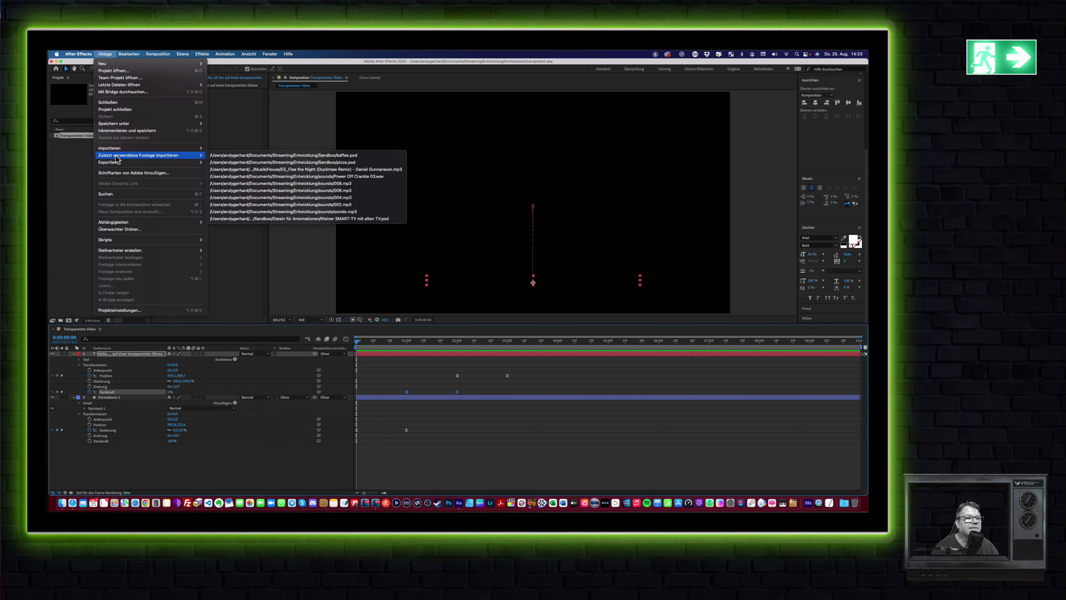
{"action": "mouse_move", "coordinate": [139, 162]}
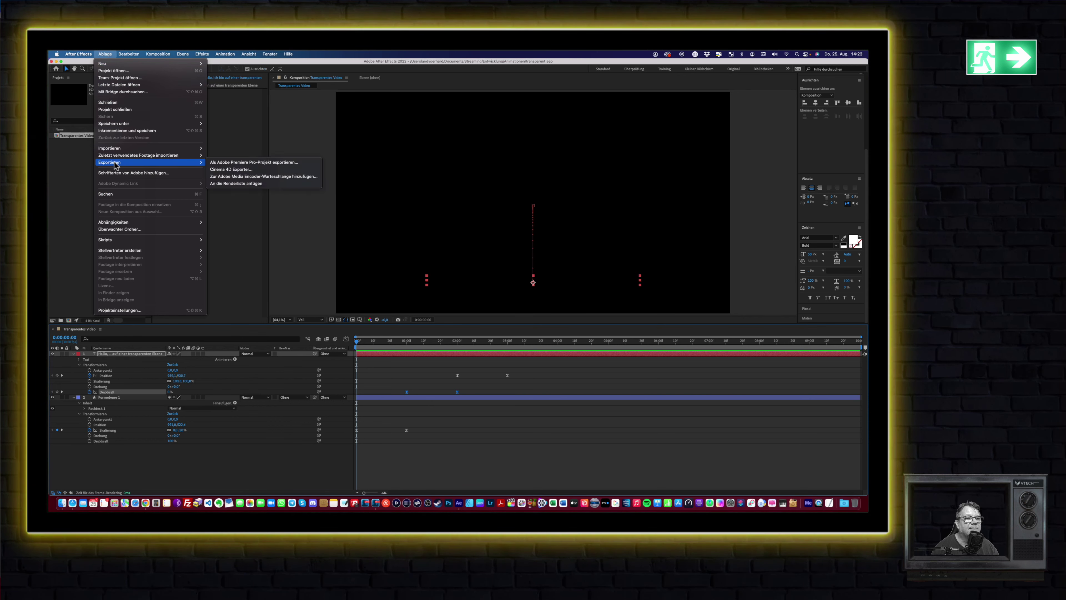
{"action": "left_click", "coordinate": [238, 177]}
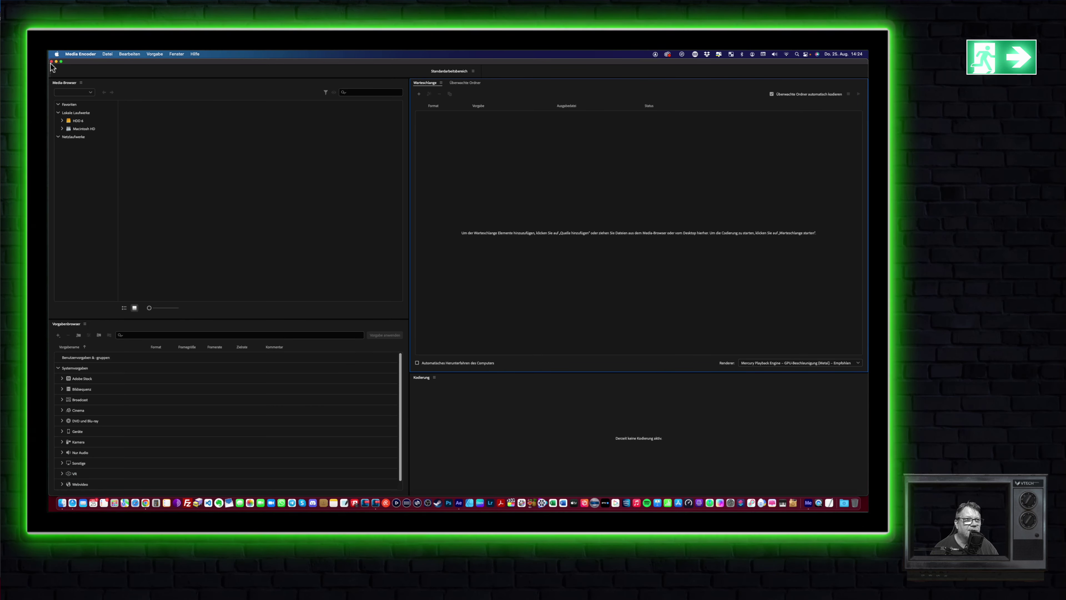
- Minimise Media Encoder, toggle After Effects' transparency grid, then minimise After Effects to show the desktop
{"action": "left_click", "coordinate": [56, 62]}
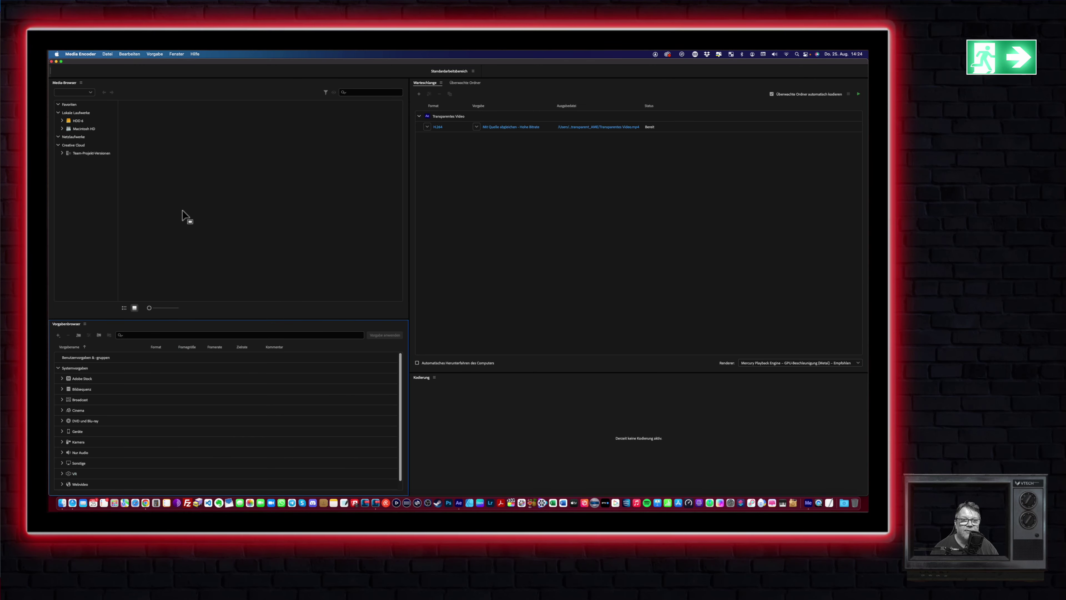
{"action": "left_click", "coordinate": [56, 61]}
{"action": "left_click", "coordinate": [337, 323]}
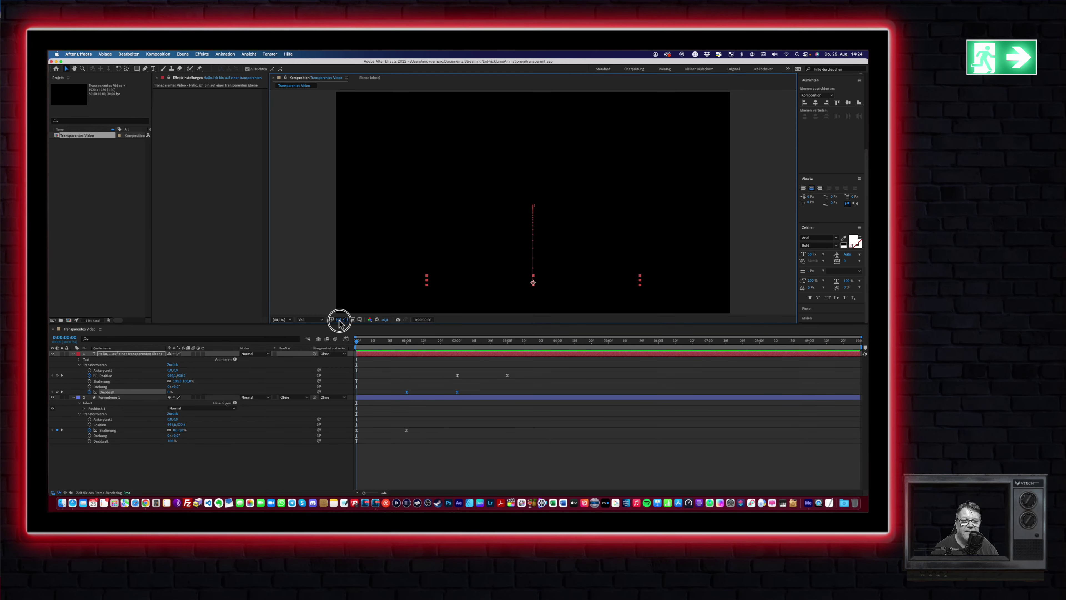
{"action": "left_click", "coordinate": [338, 319]}
{"action": "left_click", "coordinate": [56, 61]}
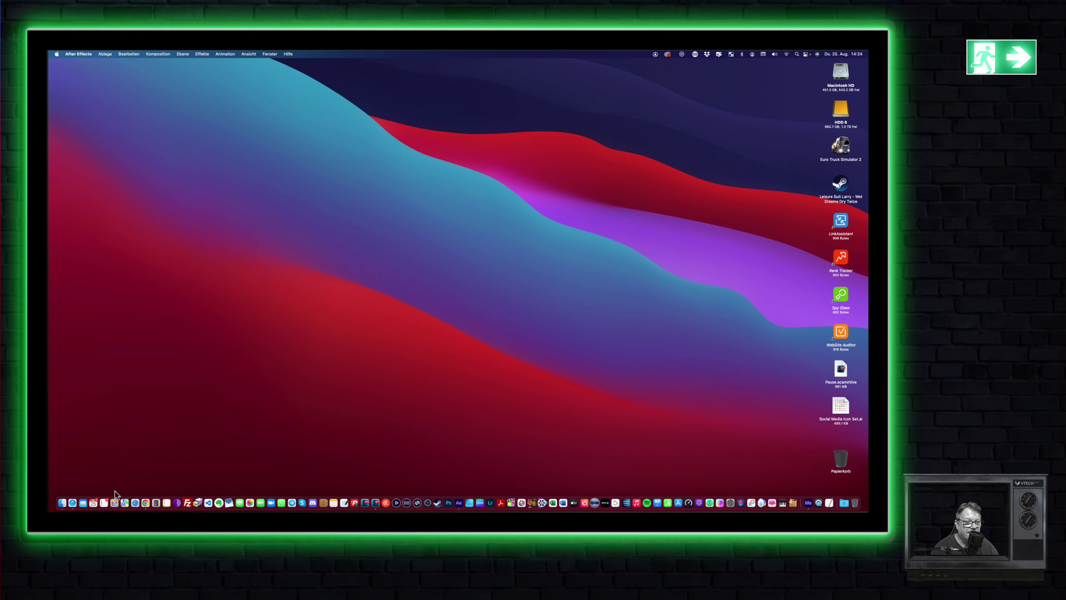
{"action": "left_click", "coordinate": [145, 501]}
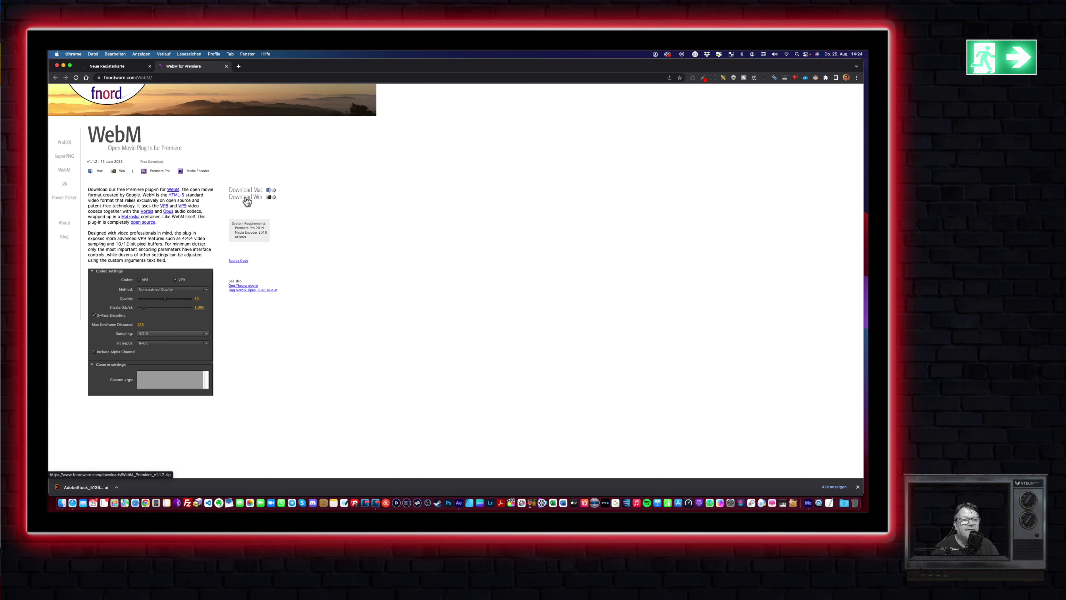
{"action": "left_click", "coordinate": [63, 66]}
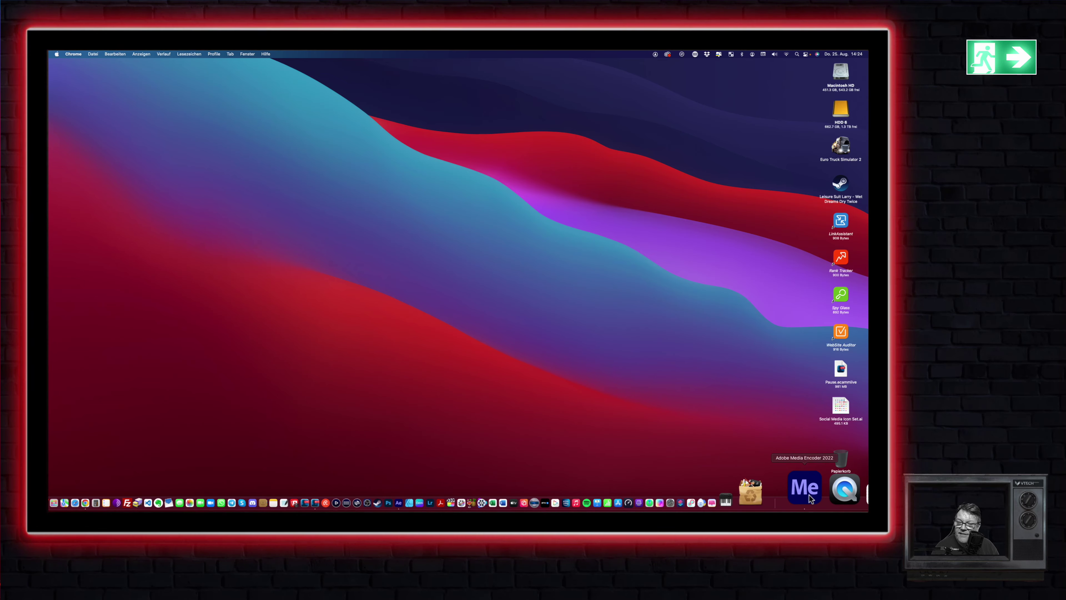
- Set the Transparentes Video export format to WebM with Include Alpha Channel enabled
{"action": "left_click", "coordinate": [808, 495]}
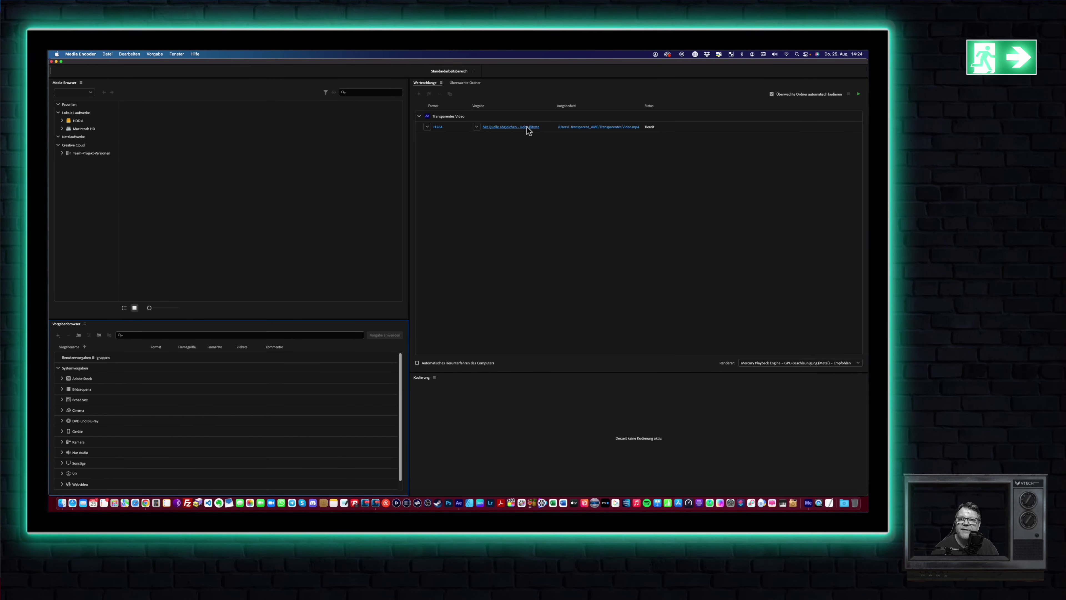
{"action": "left_click", "coordinate": [438, 126]}
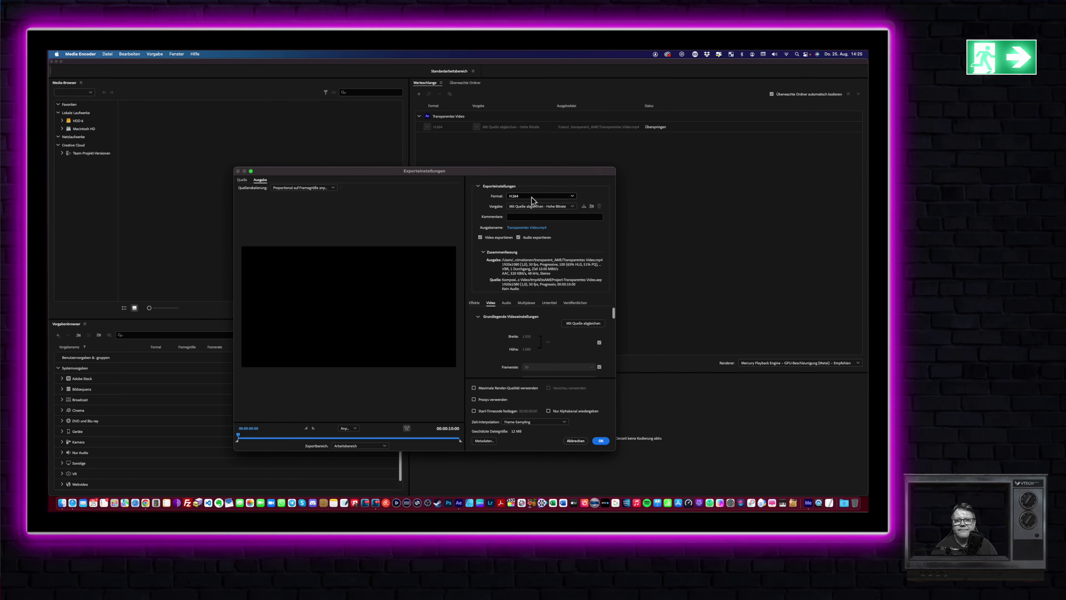
{"action": "left_click", "coordinate": [528, 195]}
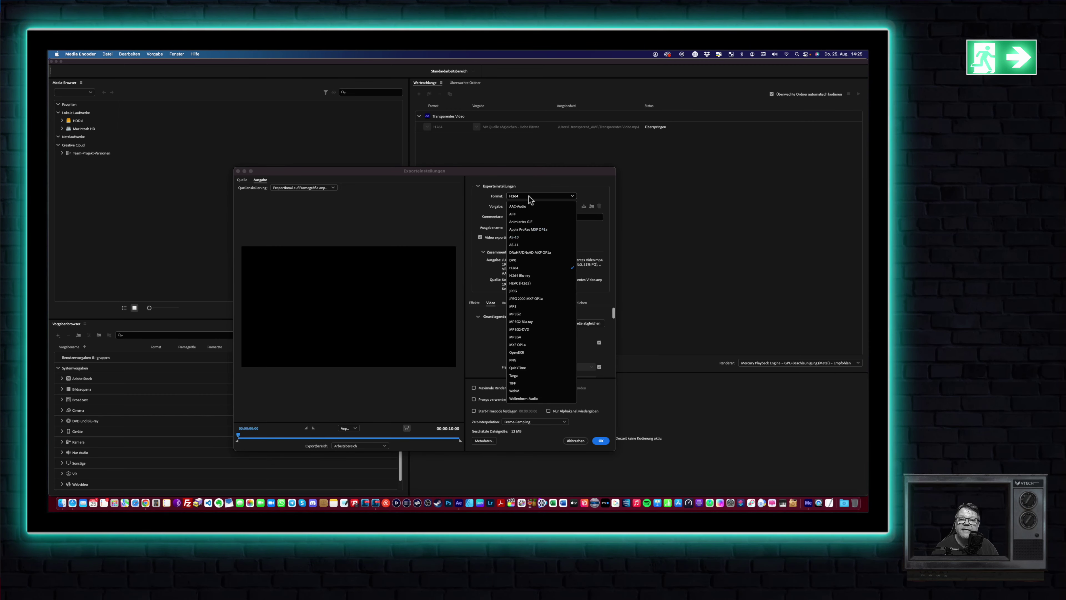
{"action": "left_click", "coordinate": [516, 391]}
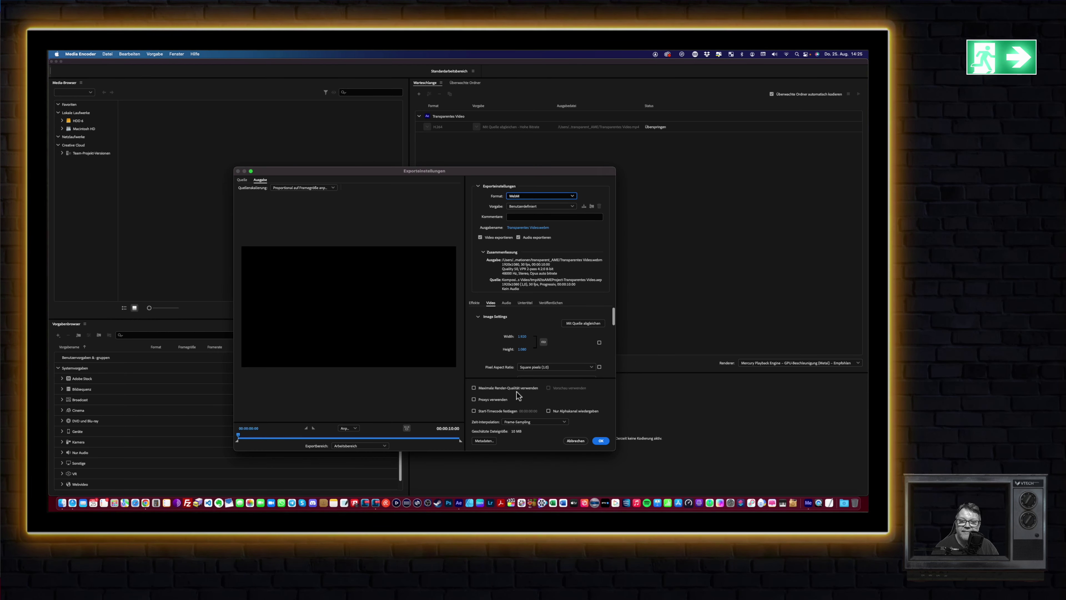
{"action": "scroll", "coordinate": [509, 326], "scroll_direction": "down", "scroll_amount": 3}
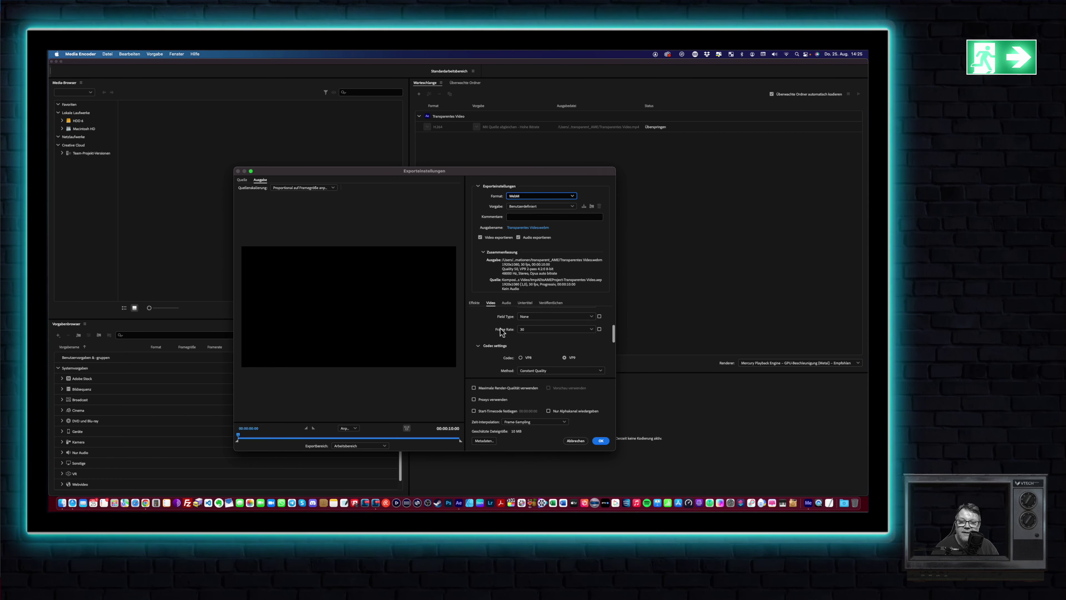
{"action": "scroll", "coordinate": [502, 332], "scroll_direction": "down", "scroll_amount": 5}
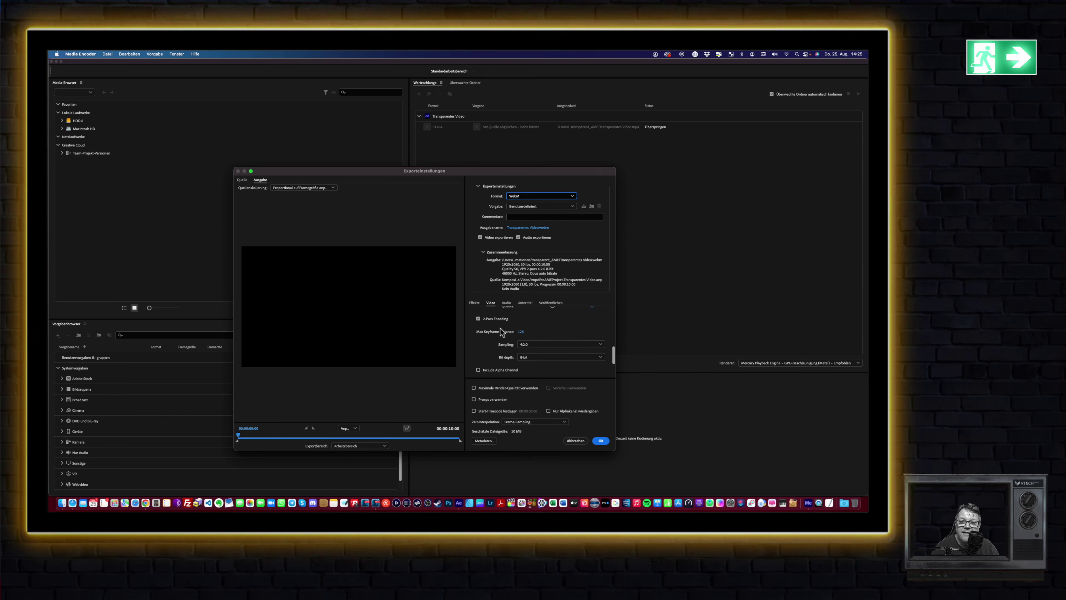
{"action": "scroll", "coordinate": [502, 331], "scroll_direction": "down", "scroll_amount": 1}
{"action": "left_click", "coordinate": [479, 362]}
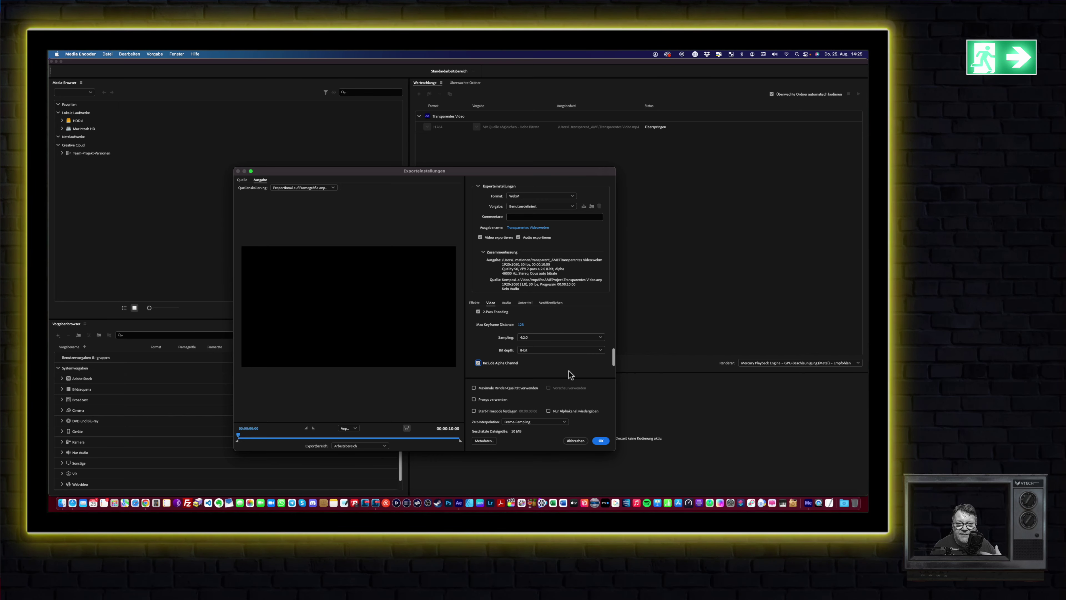
{"action": "left_click", "coordinate": [598, 440]}
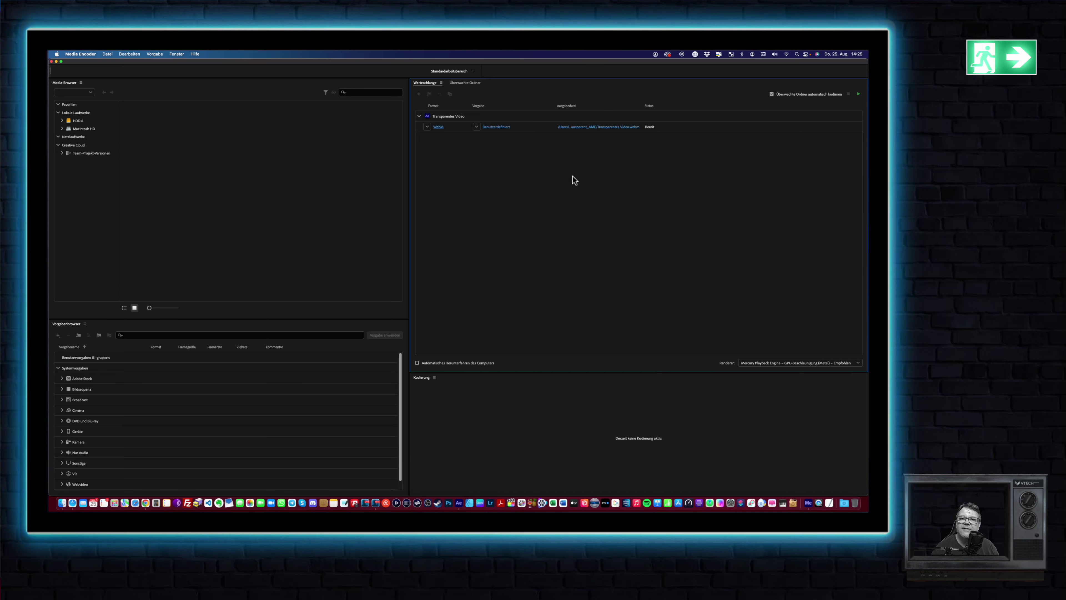
- Set the output location to the Videos folder and start encoding the queue
{"action": "left_click", "coordinate": [580, 128]}
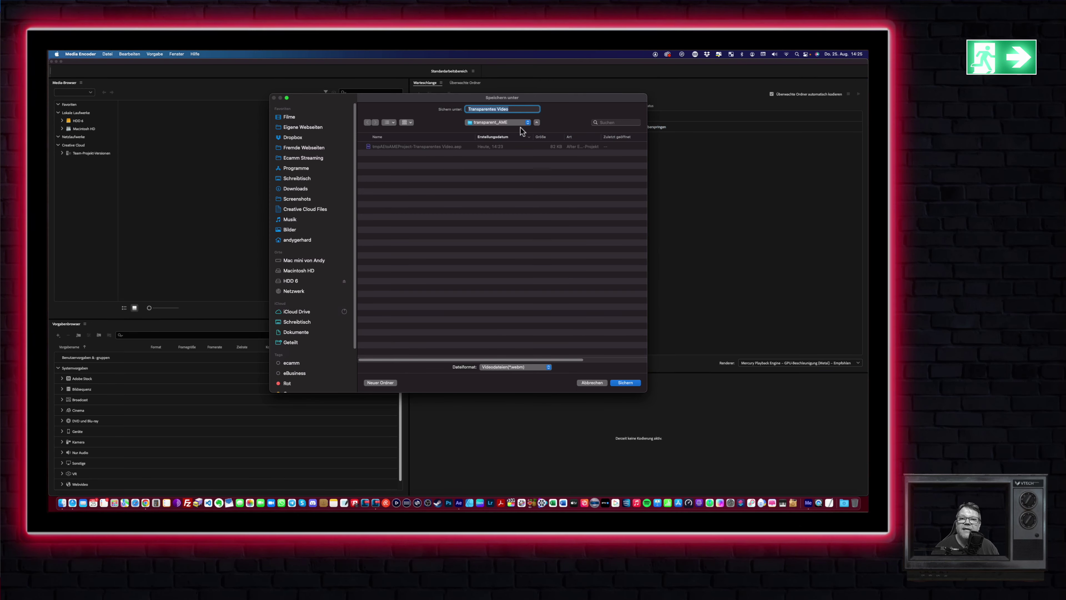
{"action": "left_click", "coordinate": [514, 123]}
{"action": "left_click", "coordinate": [491, 198]}
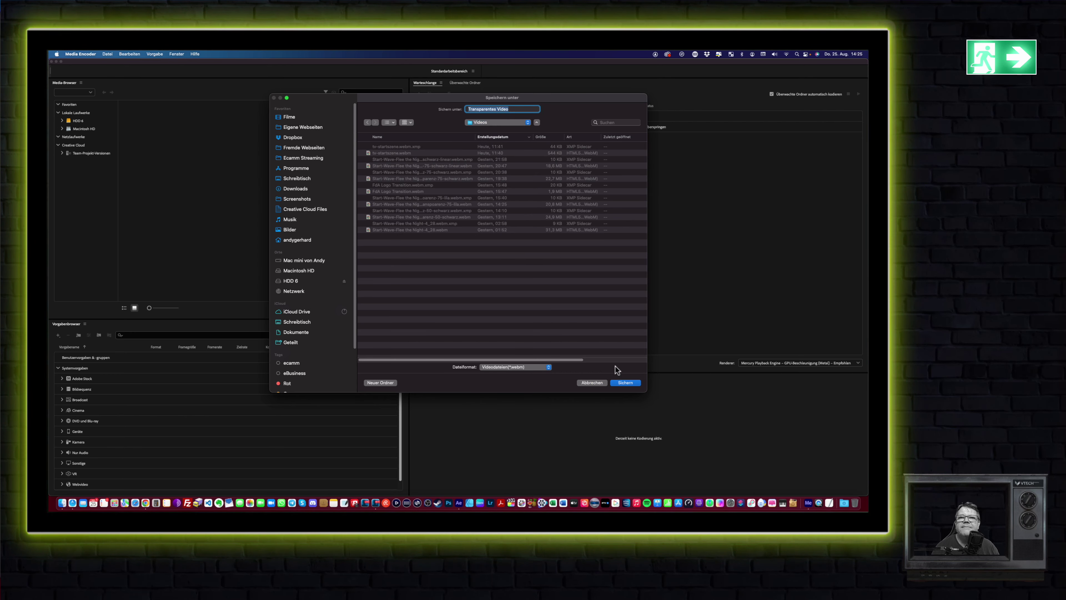
{"action": "left_click", "coordinate": [626, 383]}
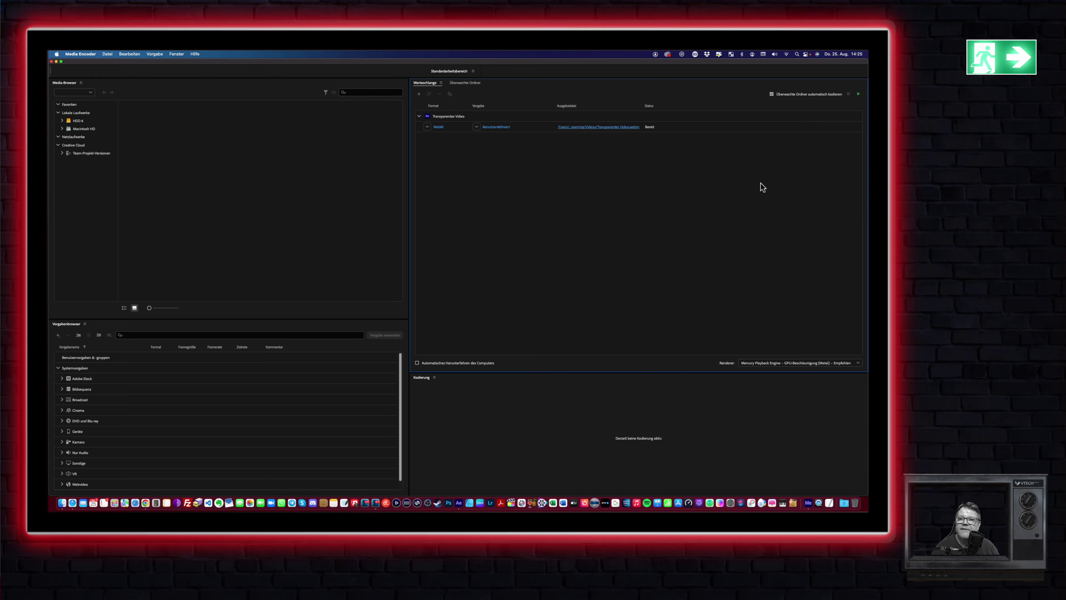
{"action": "left_click", "coordinate": [858, 95]}
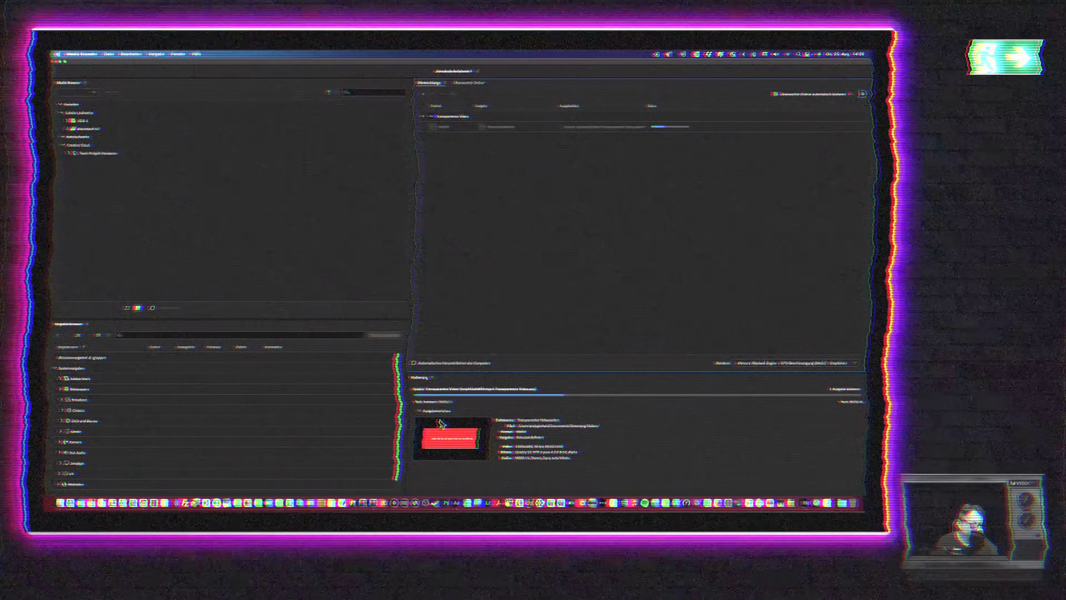
- Quit Adobe Media Encoder from its app menu once the WebM export finishes
{"action": "left_click", "coordinate": [80, 54]}
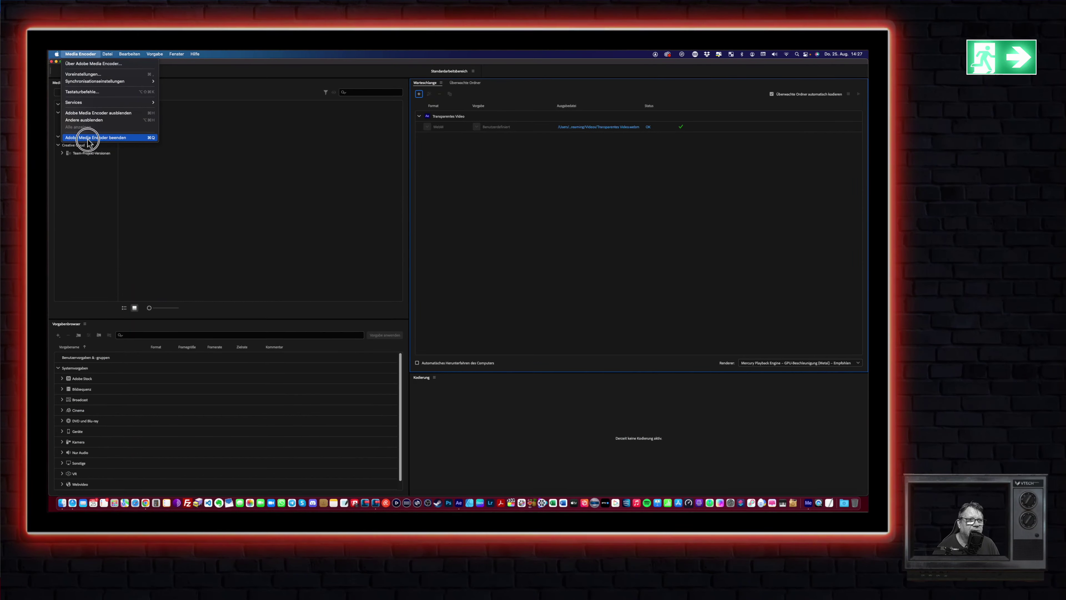
{"action": "left_click", "coordinate": [88, 137]}
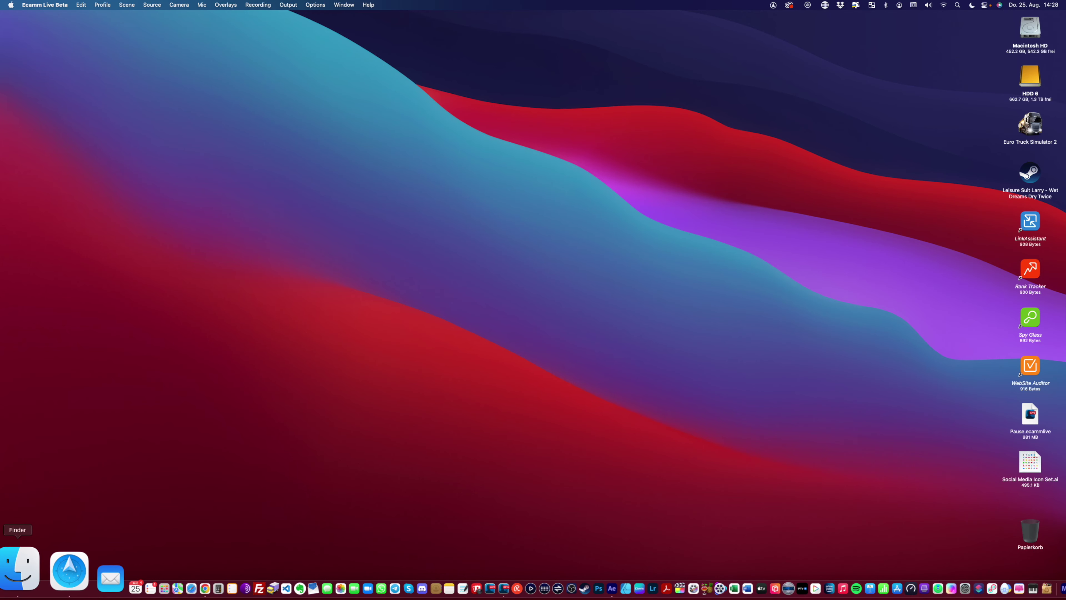
- In Finder, go to Dokumente > Streaming > Videos and select Transparentes Video.webm
{"action": "left_click", "coordinate": [19, 585]}
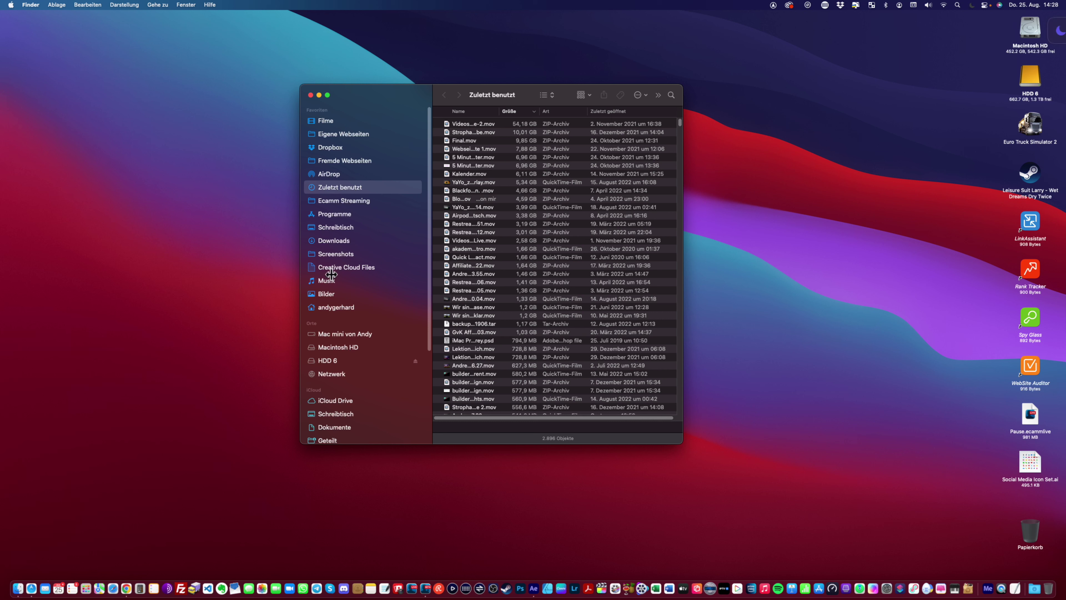
{"action": "left_click", "coordinate": [334, 428]}
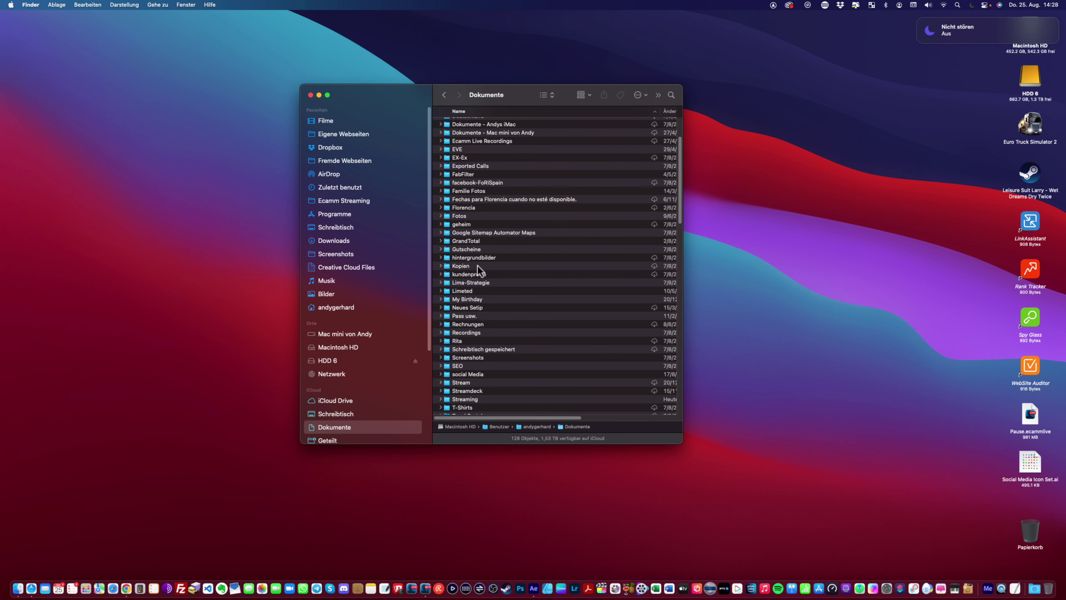
{"action": "double_click", "coordinate": [443, 399]}
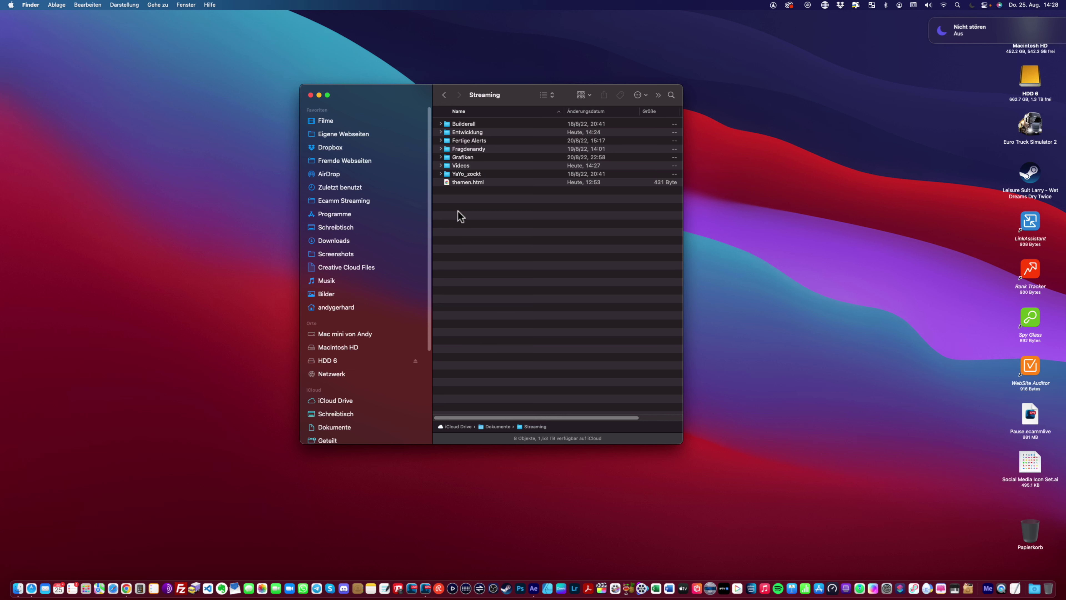
{"action": "double_click", "coordinate": [446, 166]}
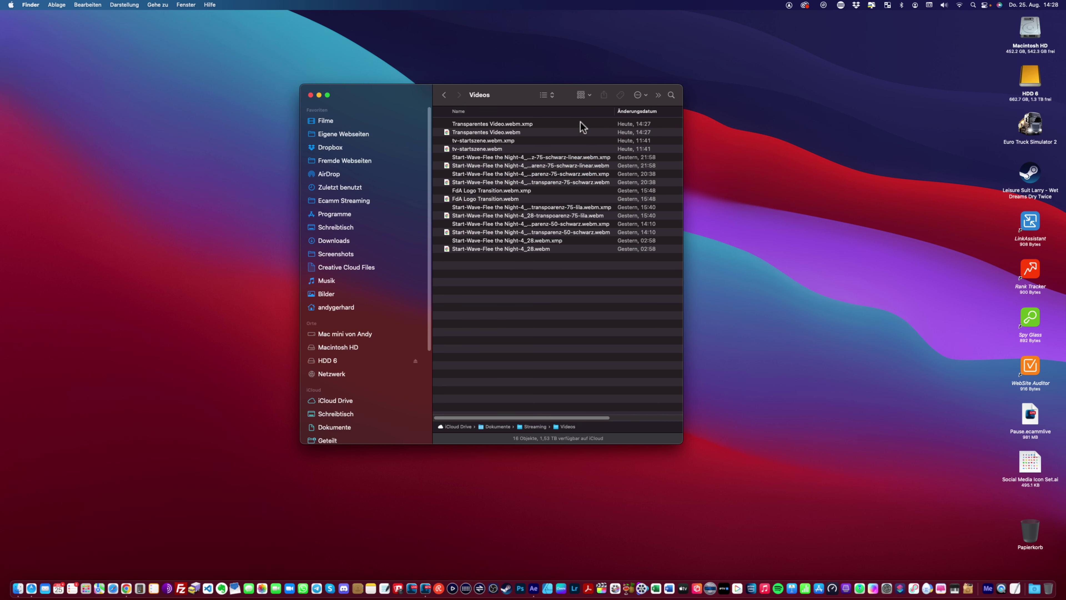
{"action": "left_click", "coordinate": [494, 133]}
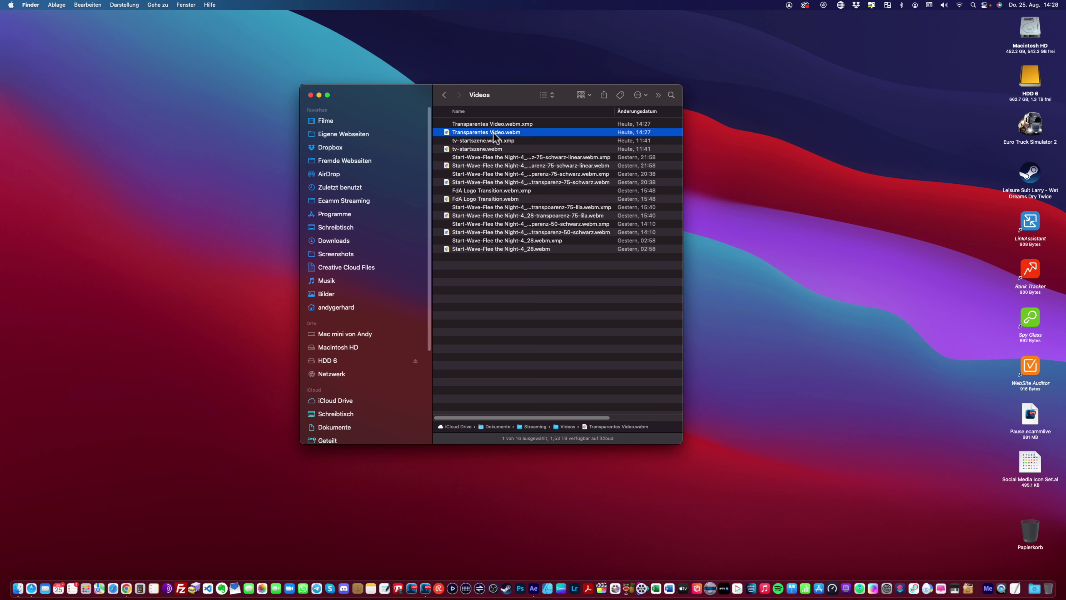
- Drag Transparentes Video.webm onto the Ecamm Live desktop scene as an overlay
{"action": "left_click_drag", "start_coordinate": [478, 136], "coordinate": [370, 482]}
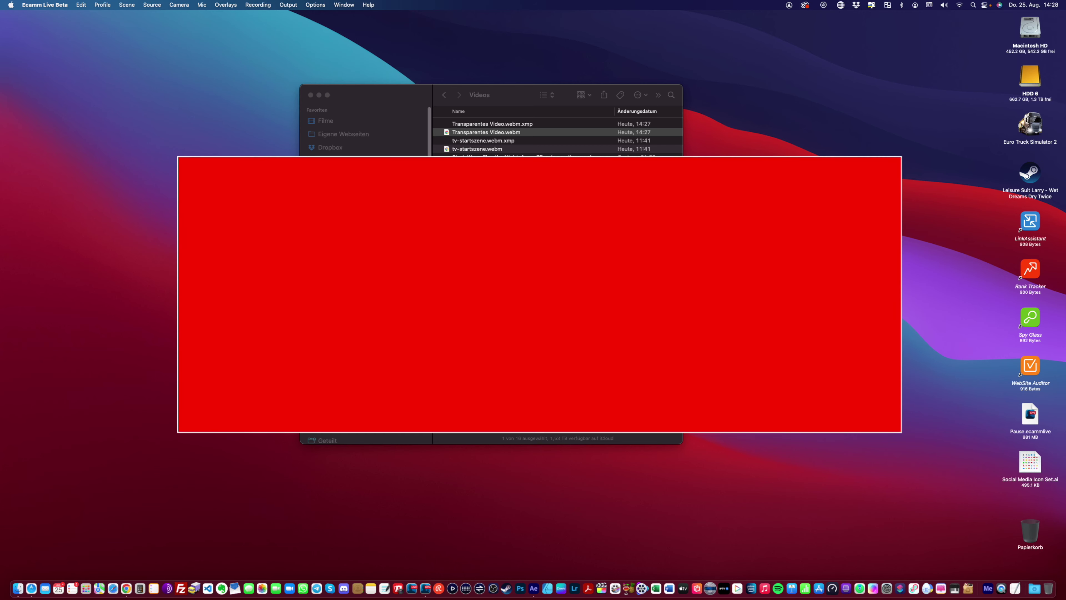